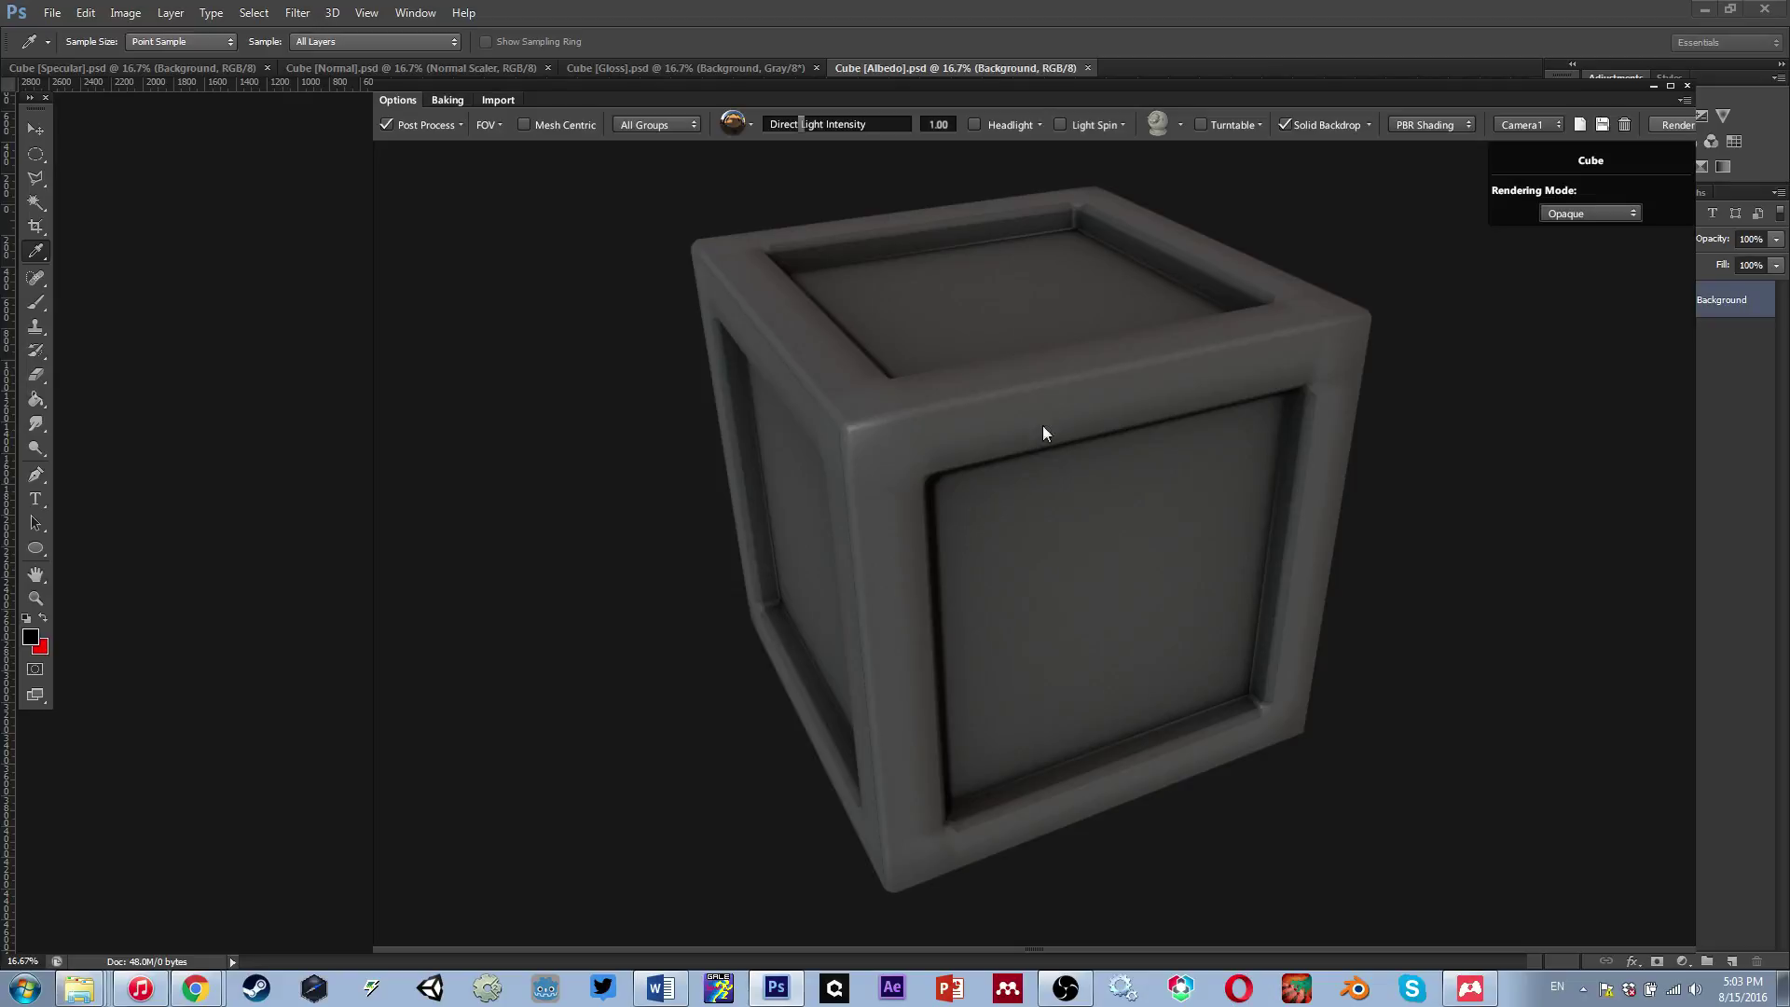
# Review the cube's Specular, Normal, Gloss and Albedo map documents, ending back on Specular
pyautogui.click(190, 70)
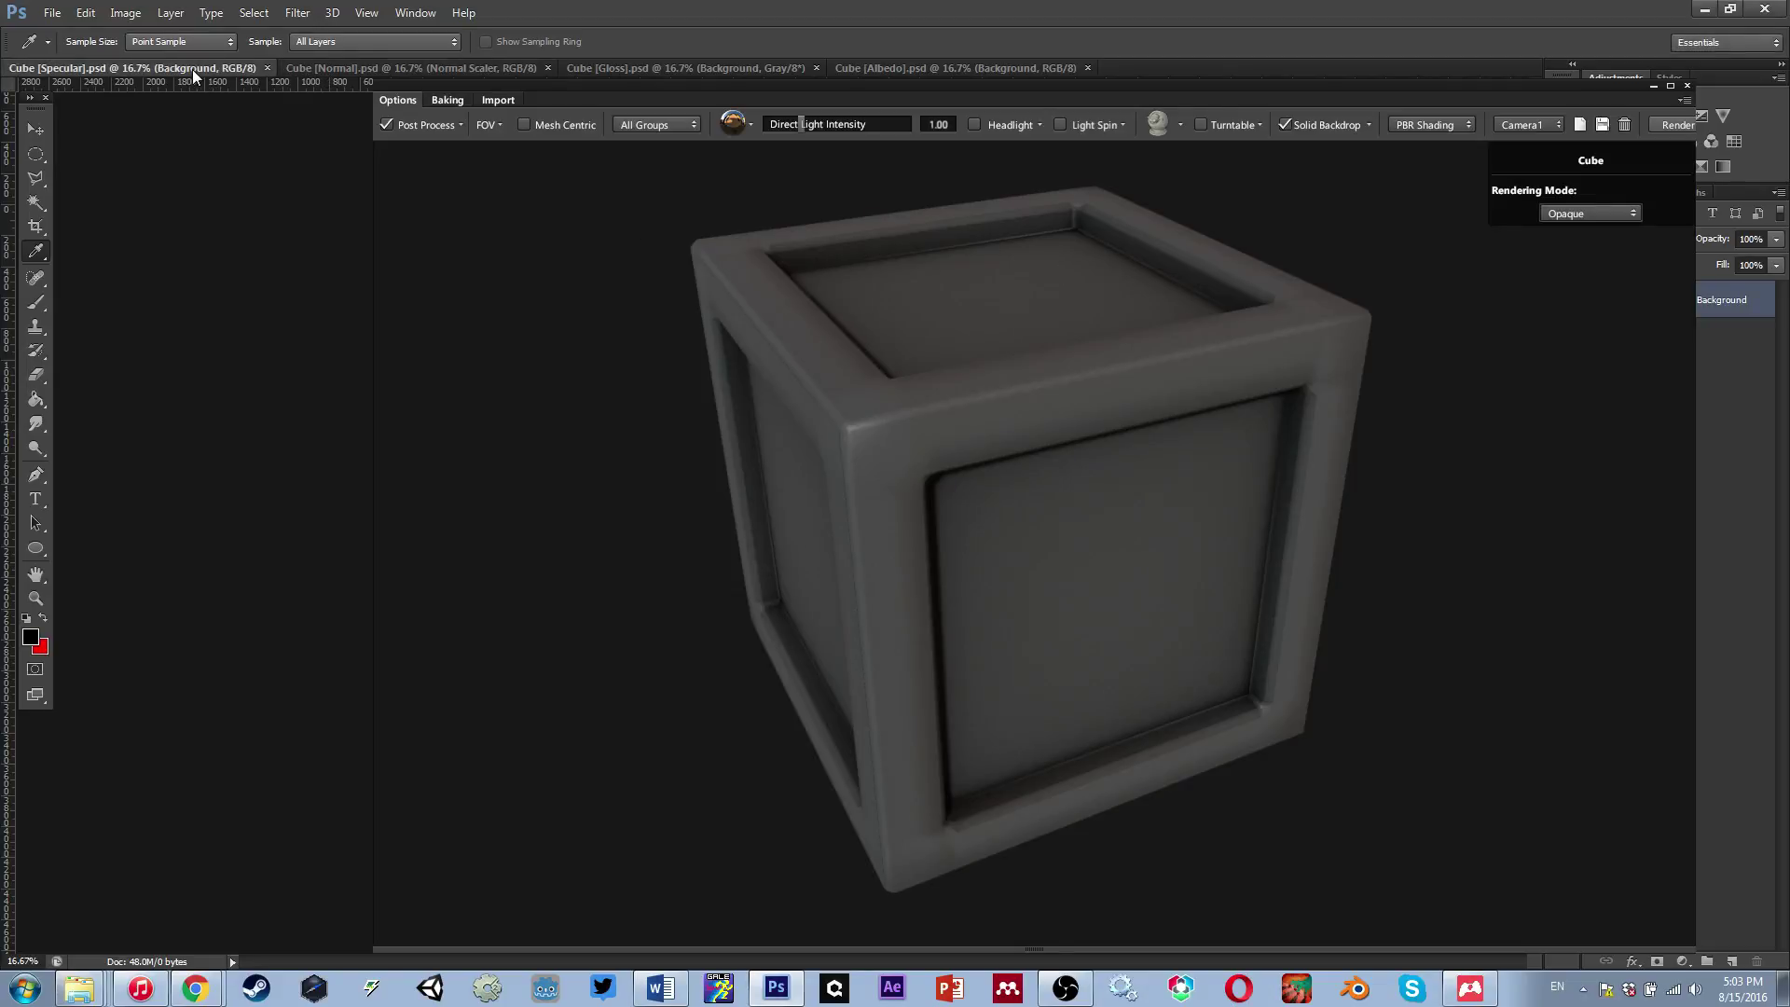
pyautogui.moveTo(590, 95); pyautogui.dragTo(612, 483)
pyautogui.click(334, 71)
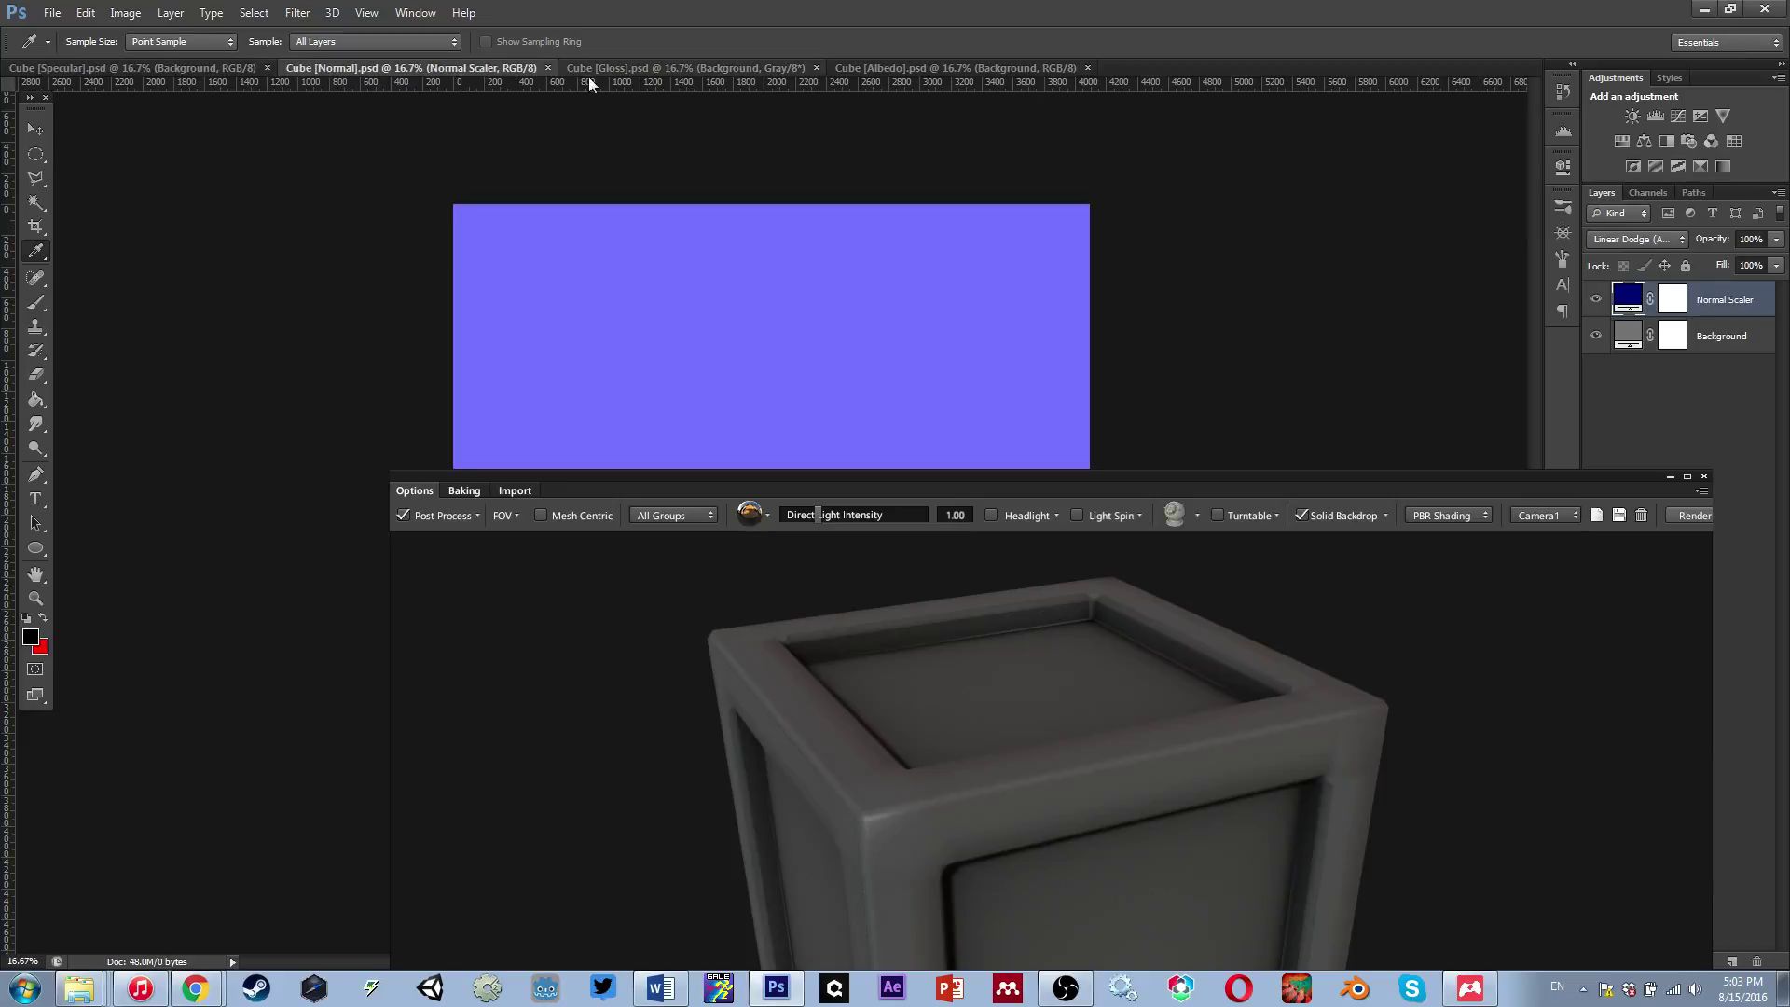
pyautogui.click(692, 67)
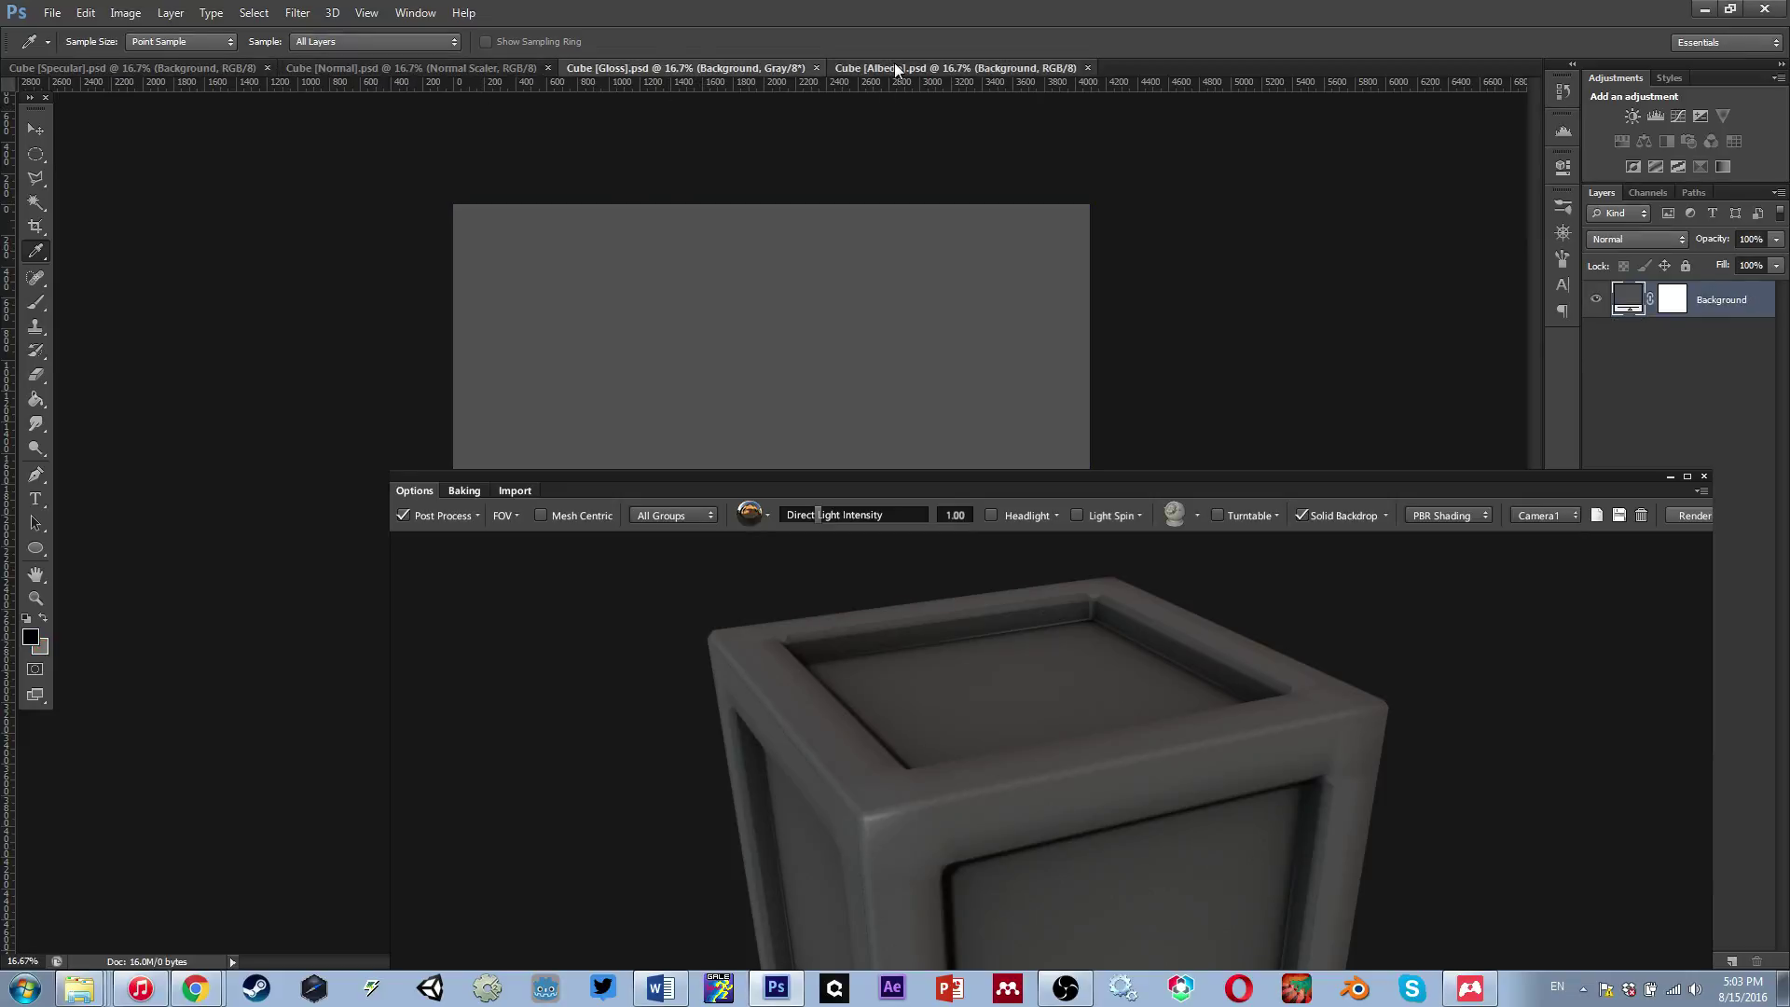
pyautogui.click(893, 67)
pyautogui.click(217, 69)
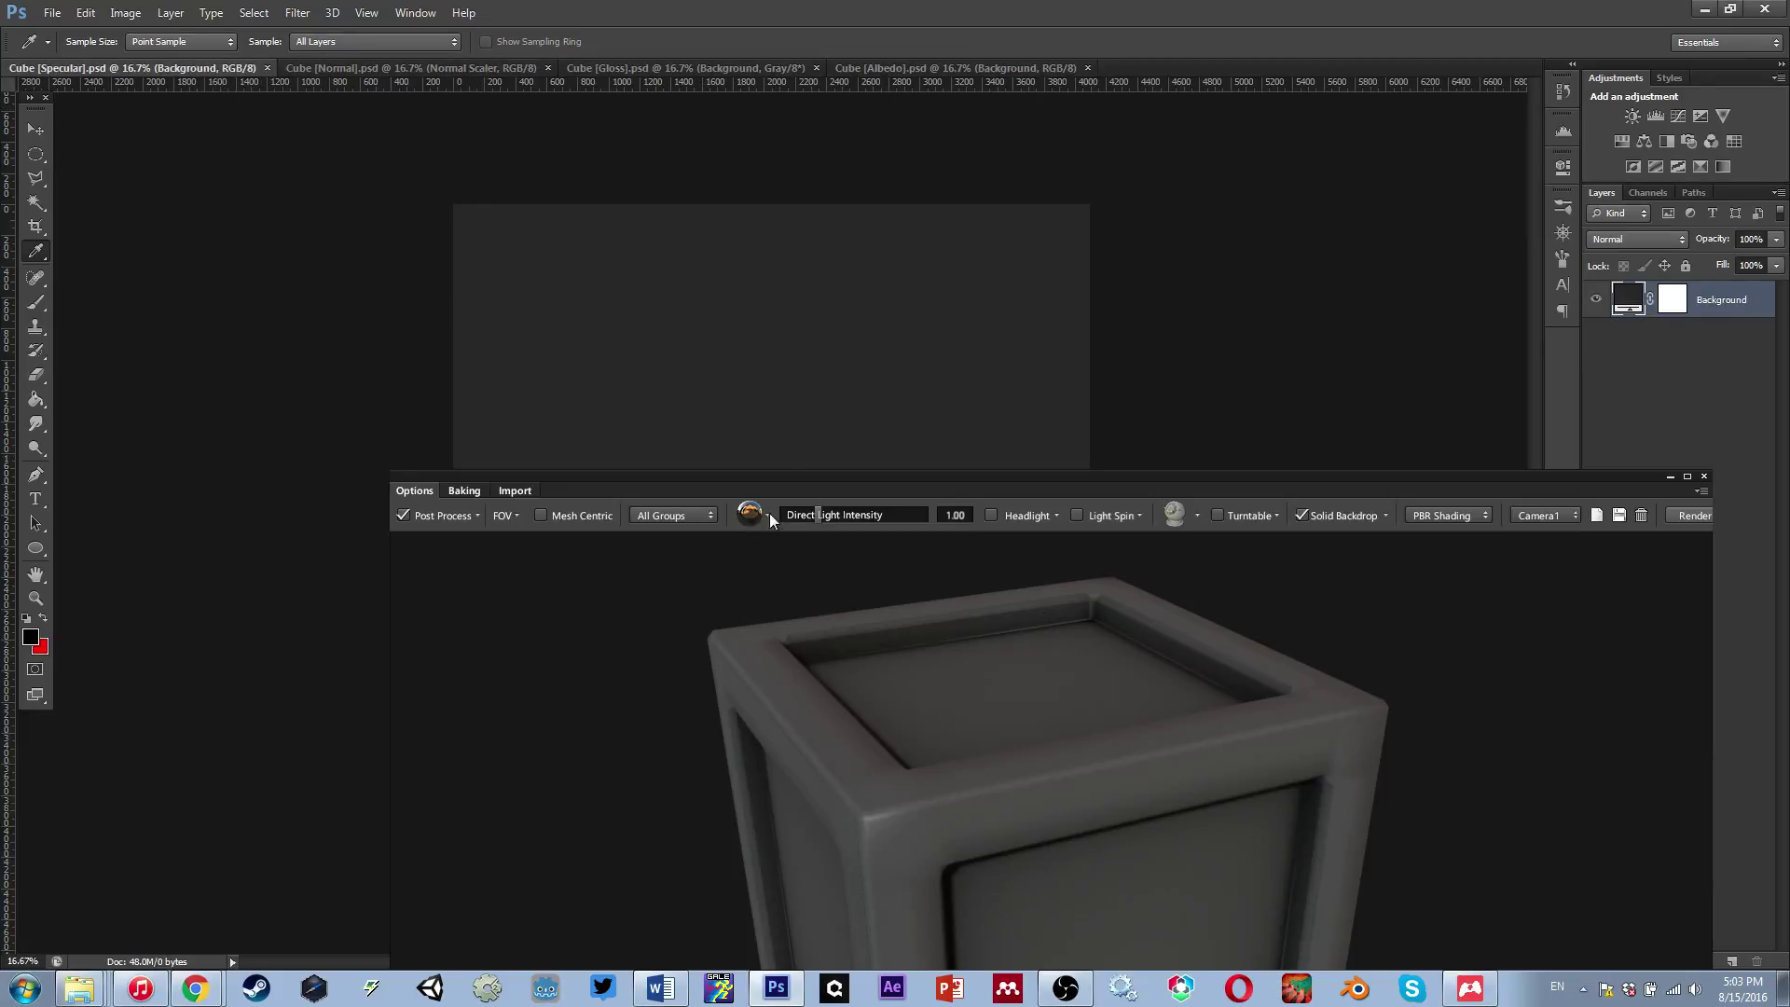
pyautogui.moveTo(779, 473); pyautogui.dragTo(775, 53)
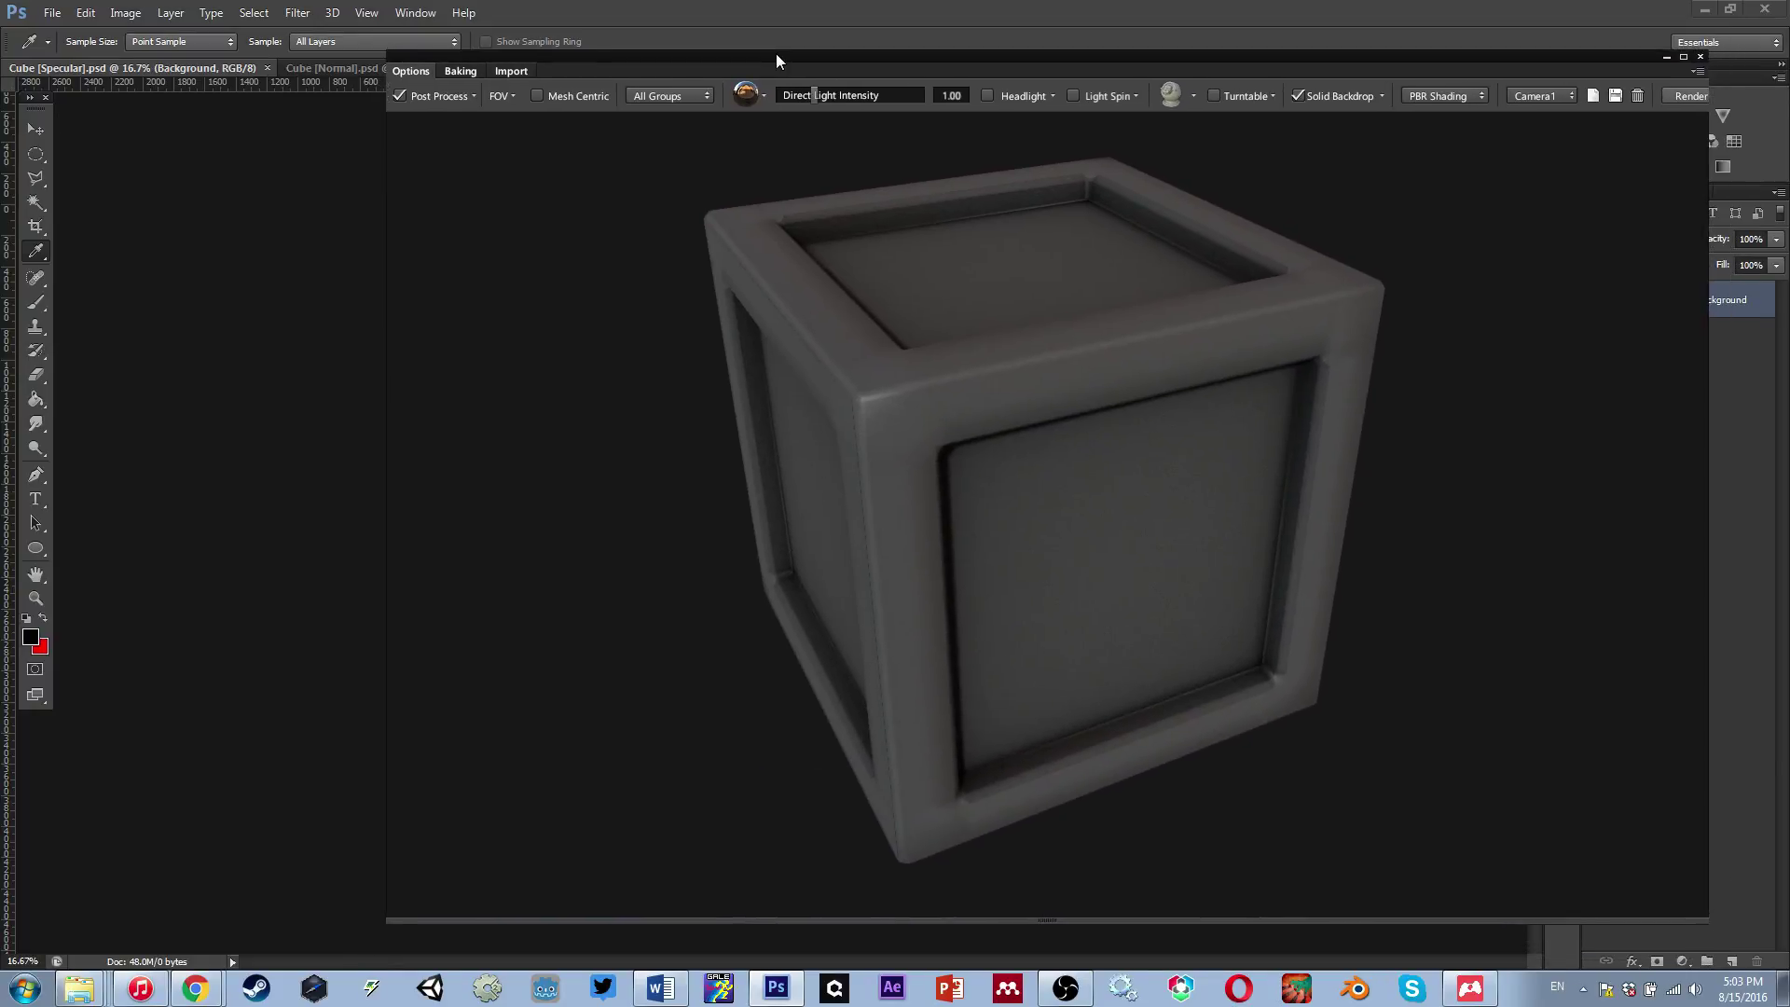
# Orbit the cube in the 3DO preview and select it to show its rendering settings
pyautogui.moveTo(957, 466); pyautogui.dragTo(998, 471)
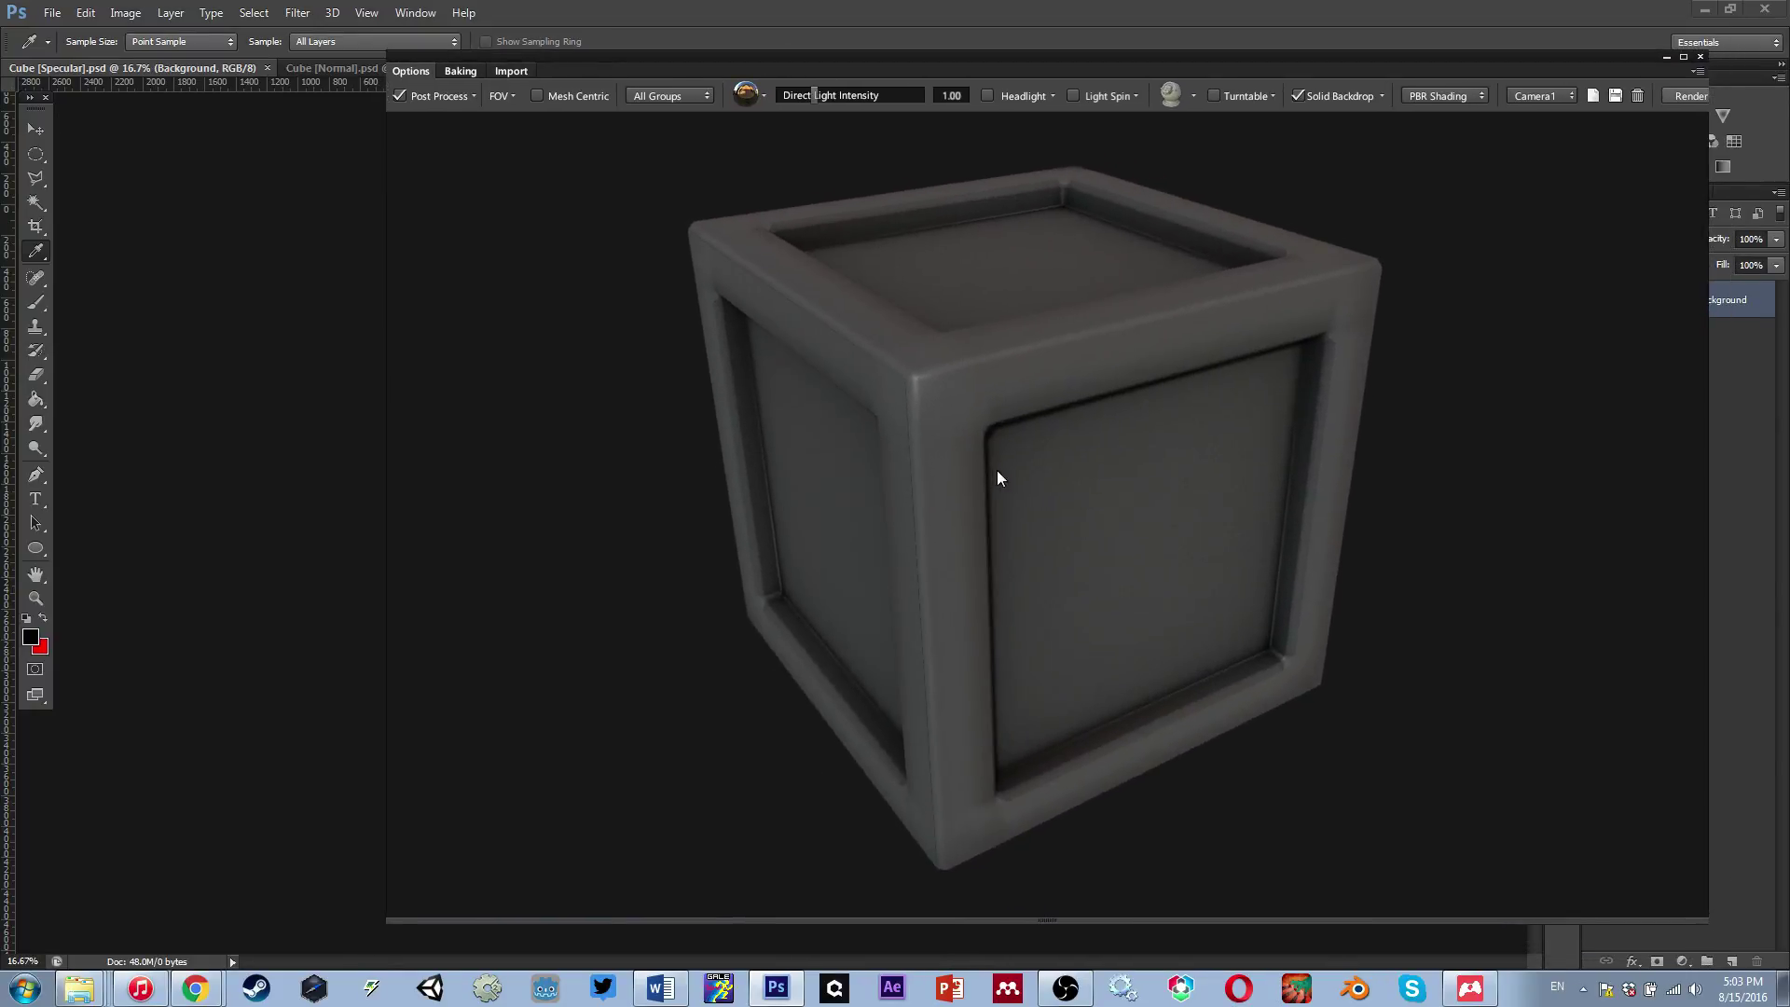
pyautogui.click(973, 493)
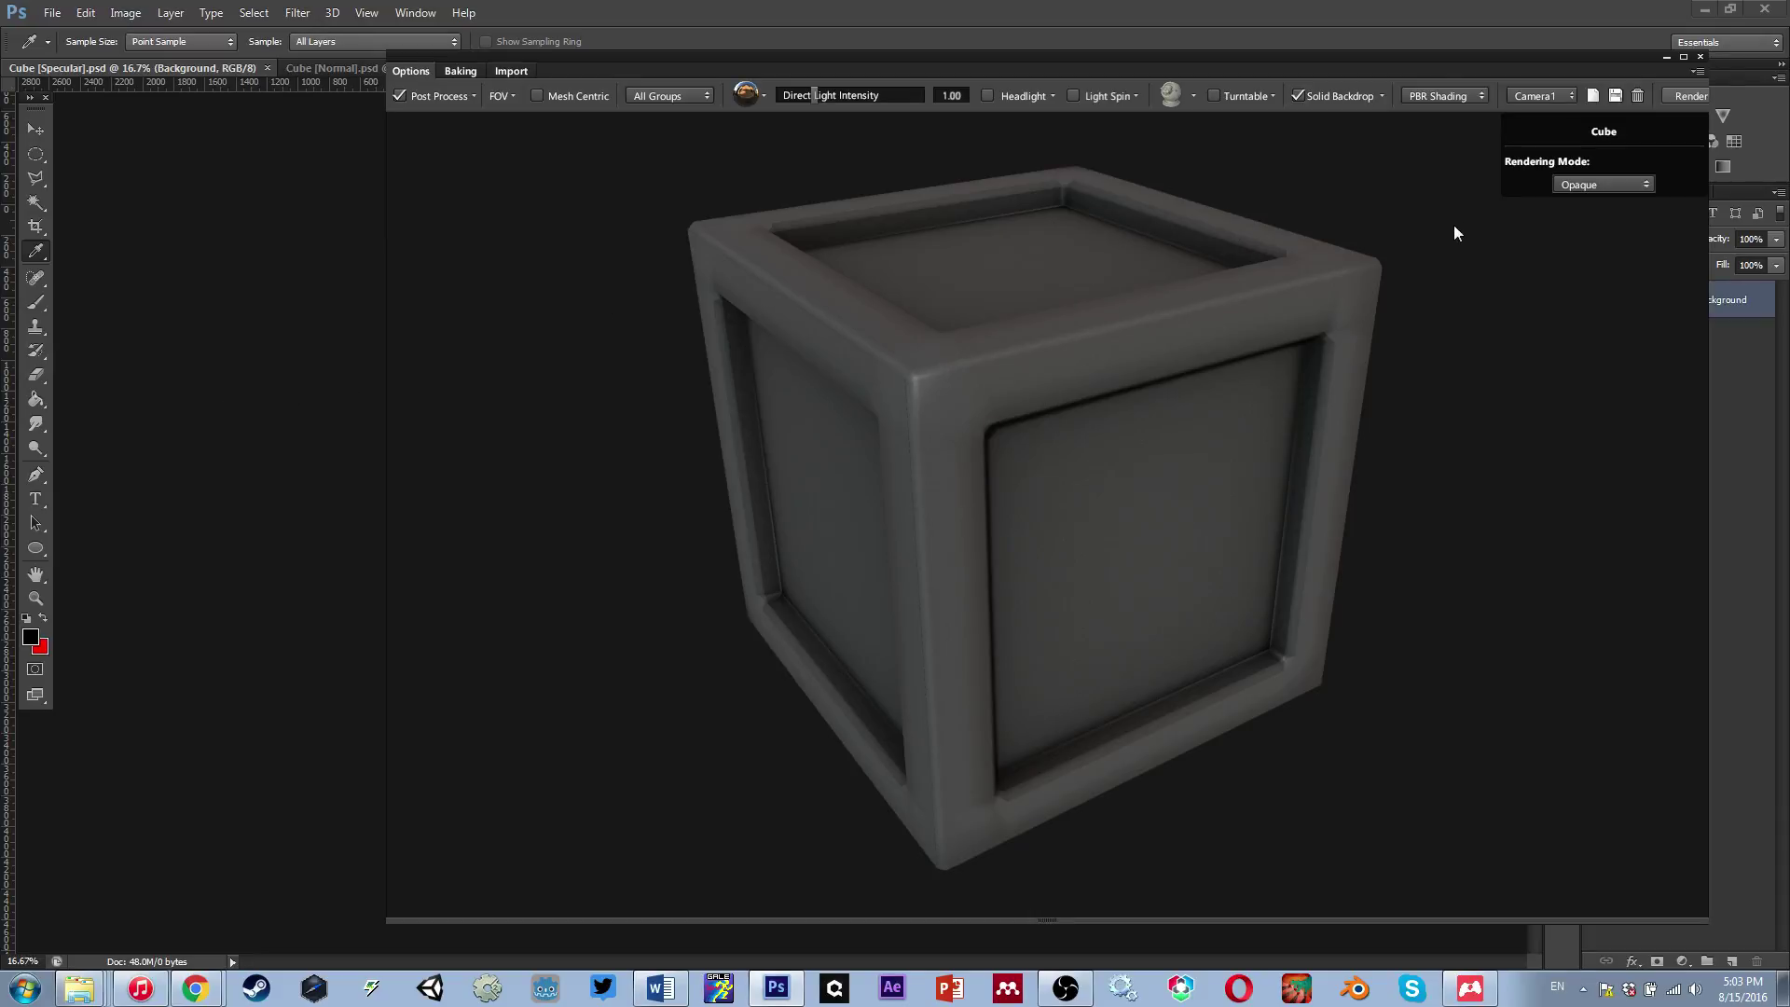
pyautogui.moveTo(1306, 58); pyautogui.dragTo(1322, 77)
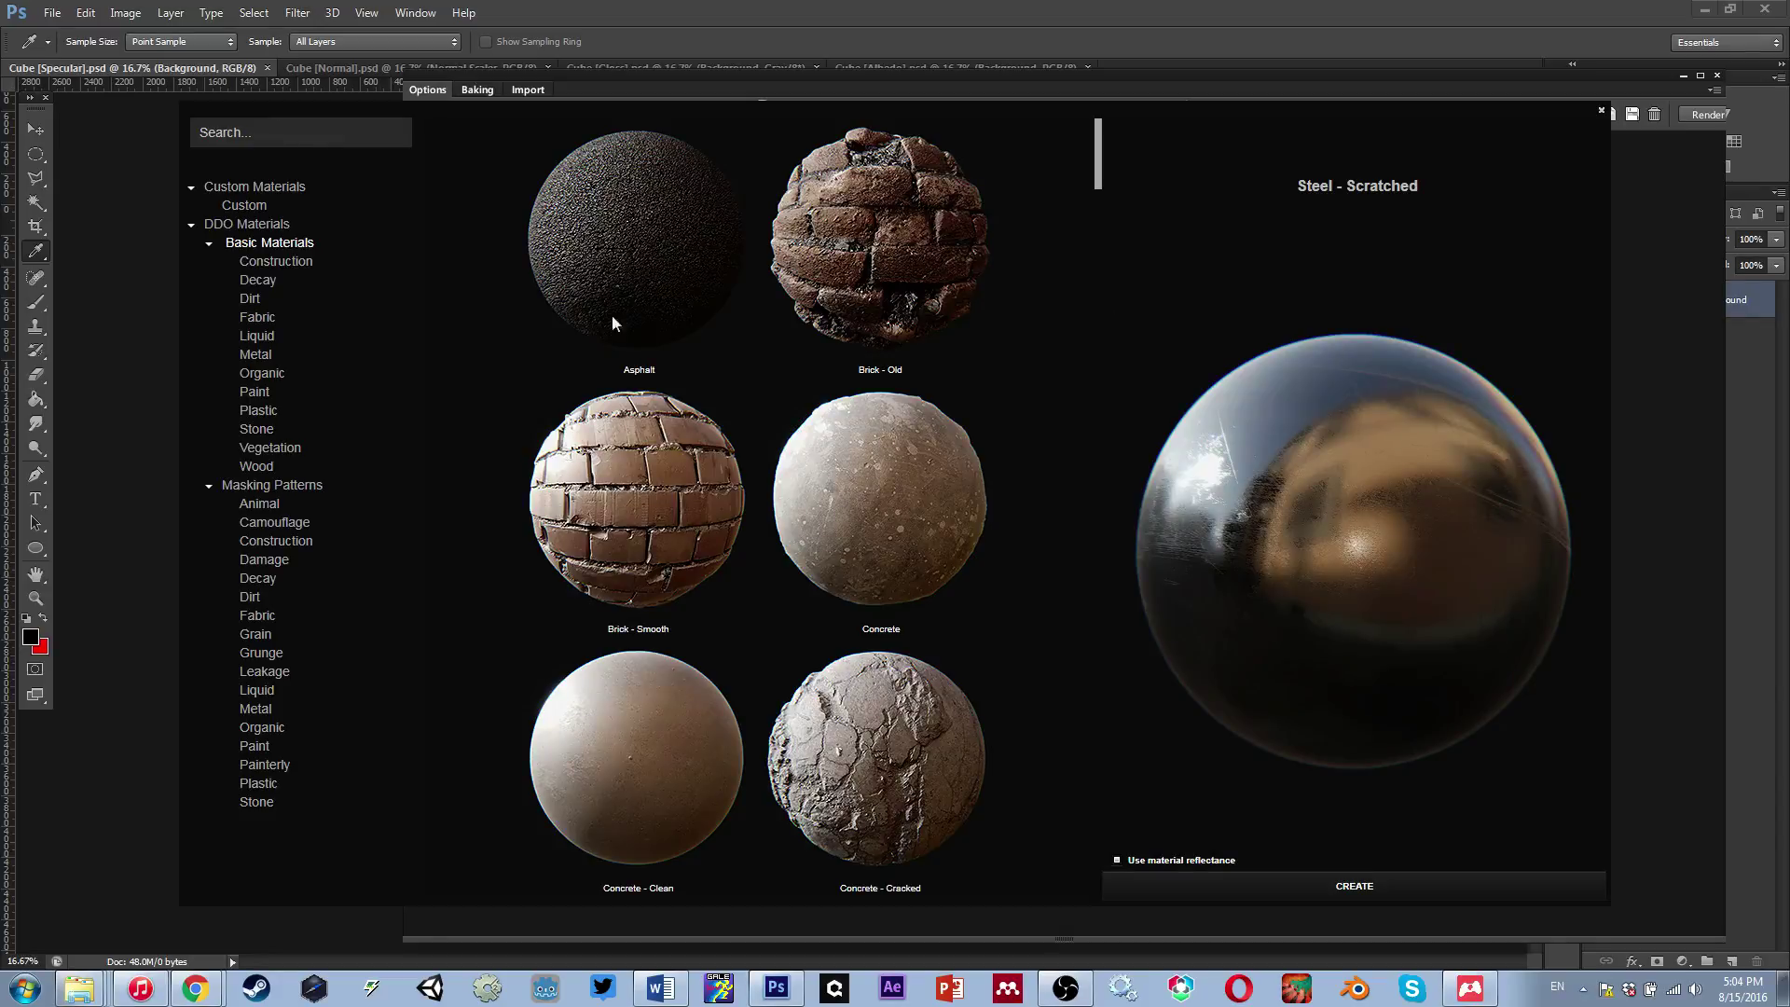
# Preview Brick - Old, Asphalt, Brick - Smooth, Concrete, Concrete - Clean and Concrete - Cracked materials
pyautogui.scroll(-10, 874, 390)
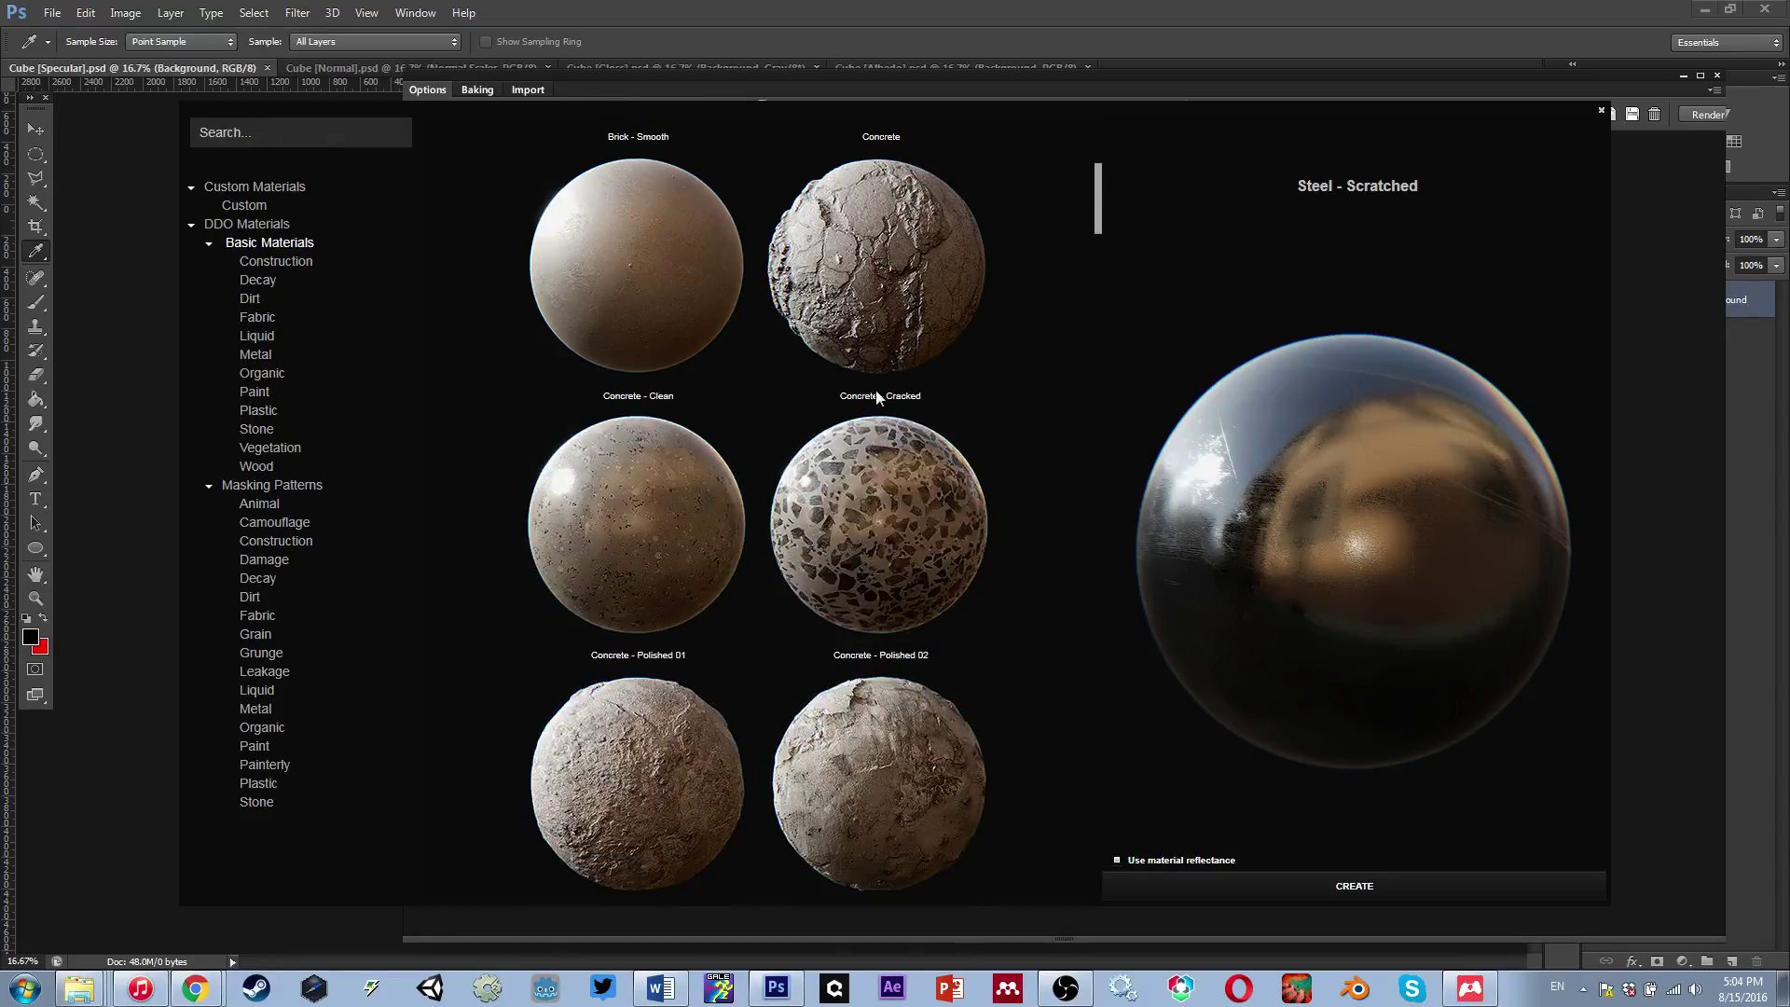
pyautogui.scroll(-8, 865, 399)
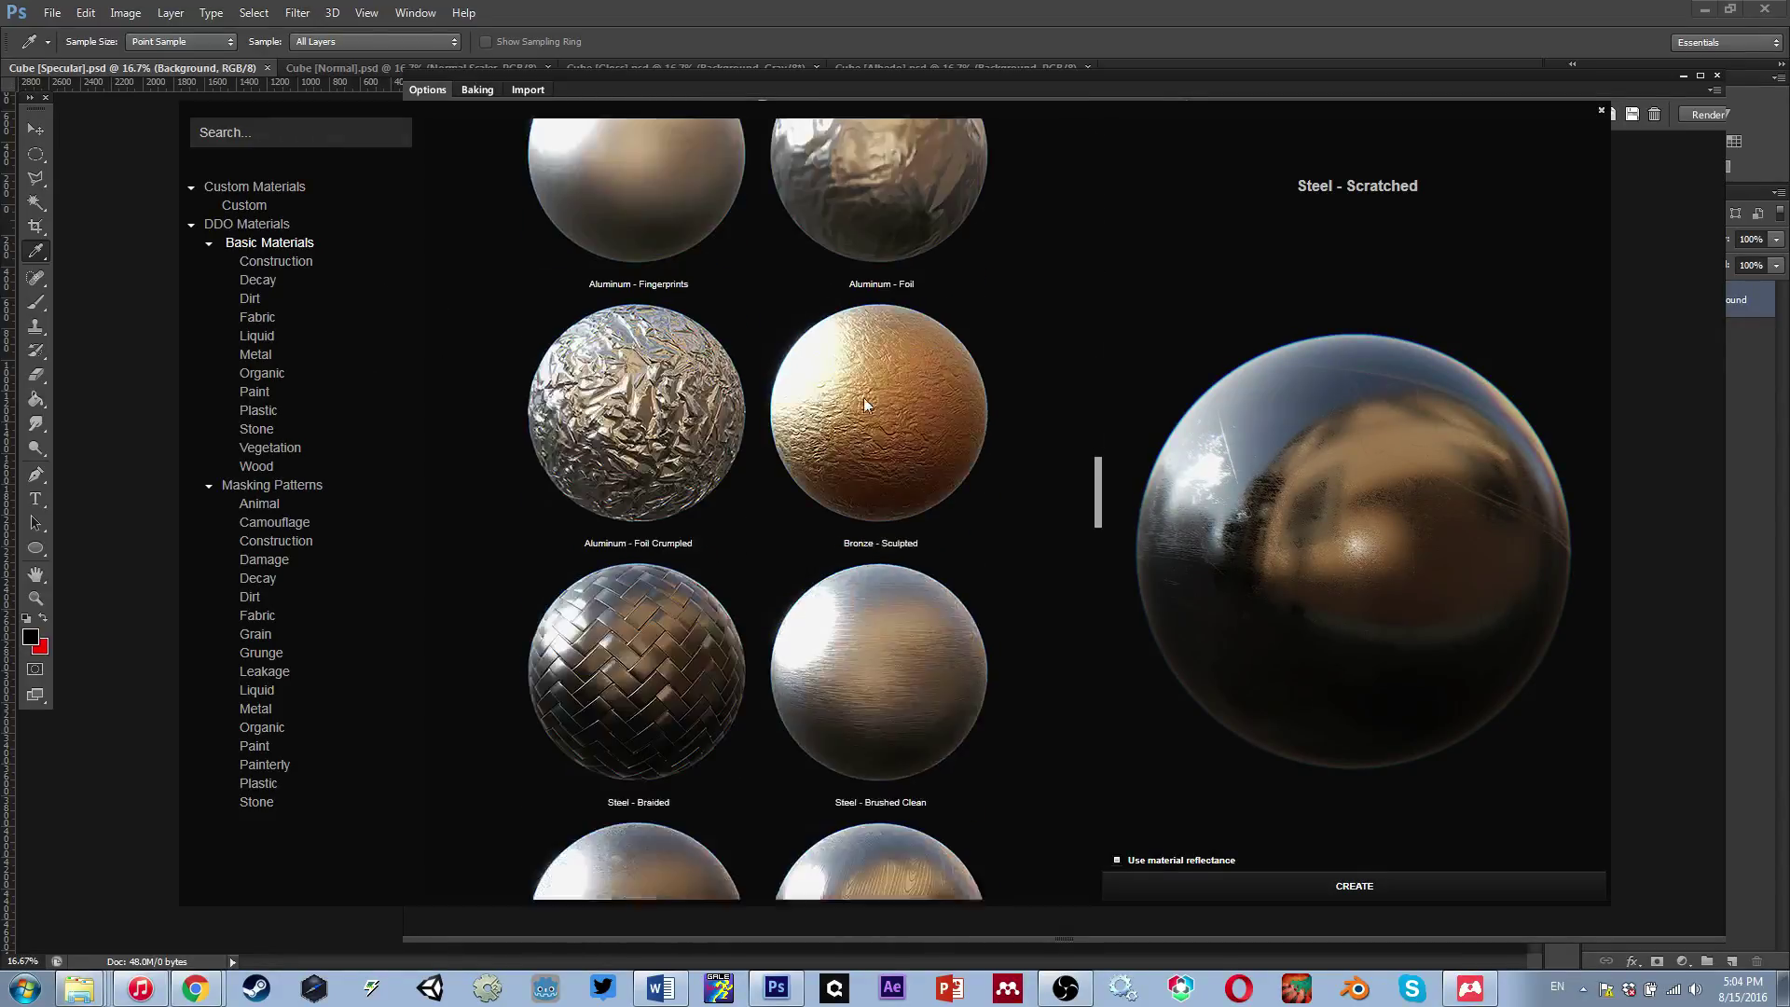
pyautogui.scroll(10, 874, 435)
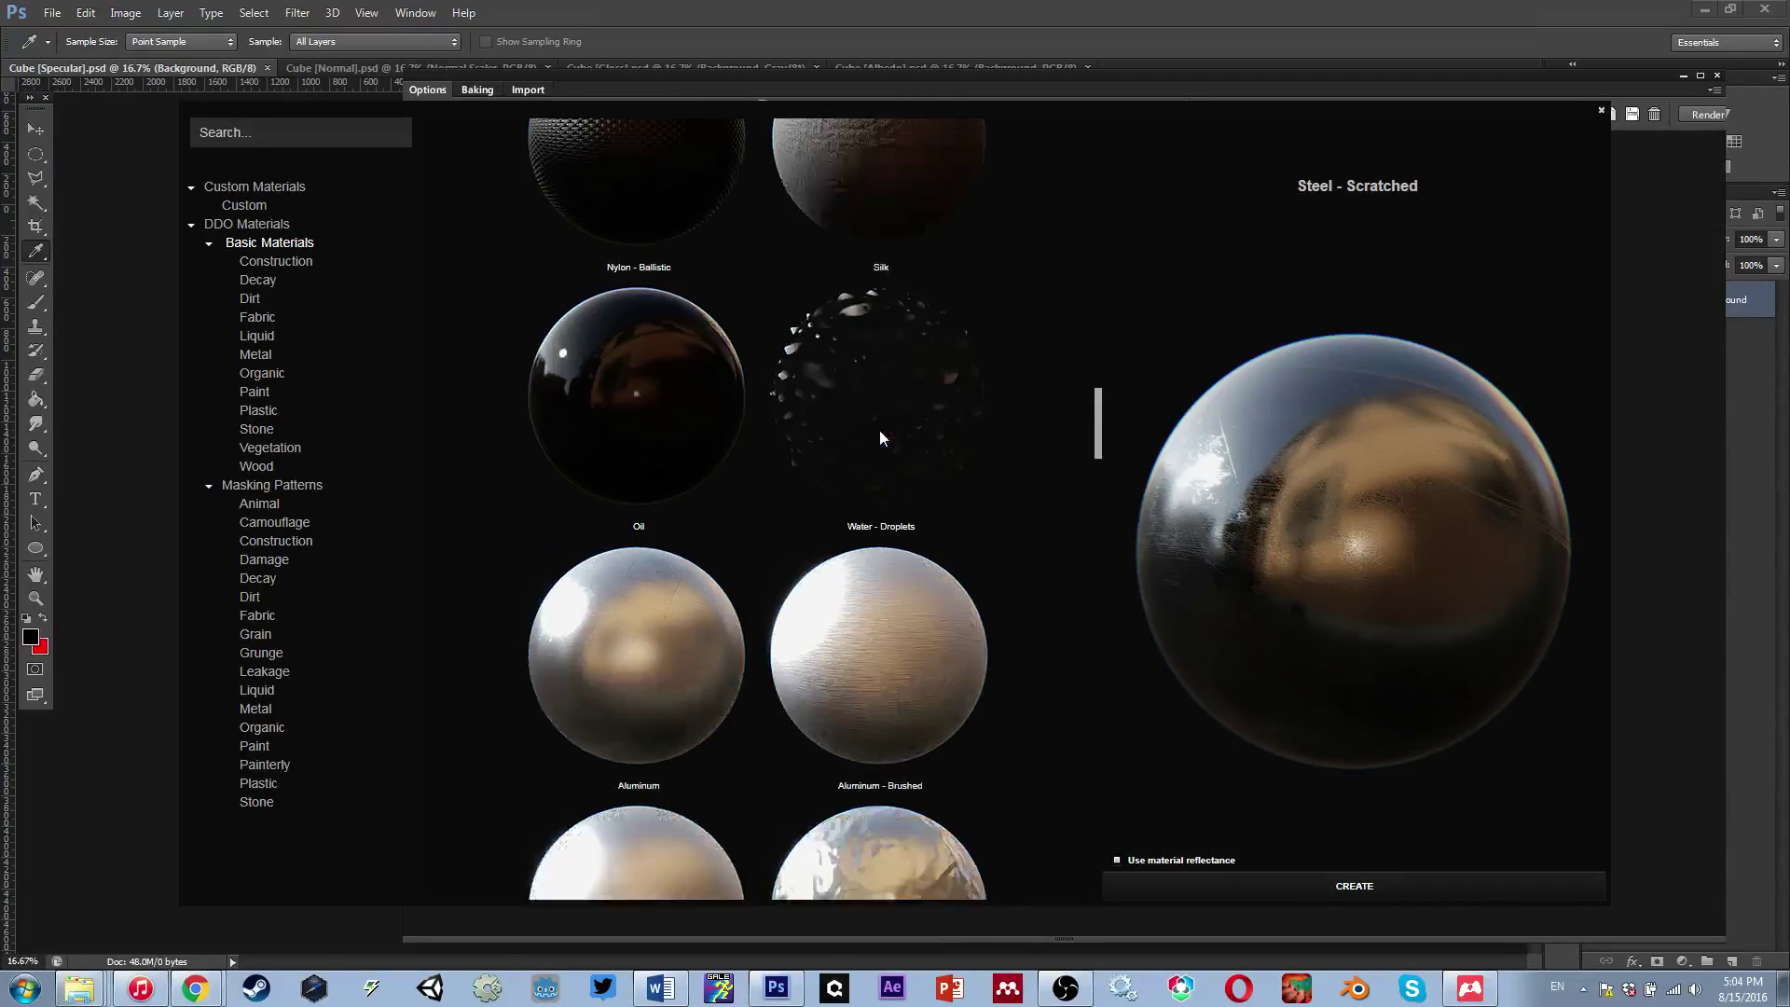
pyautogui.scroll(5, 874, 436)
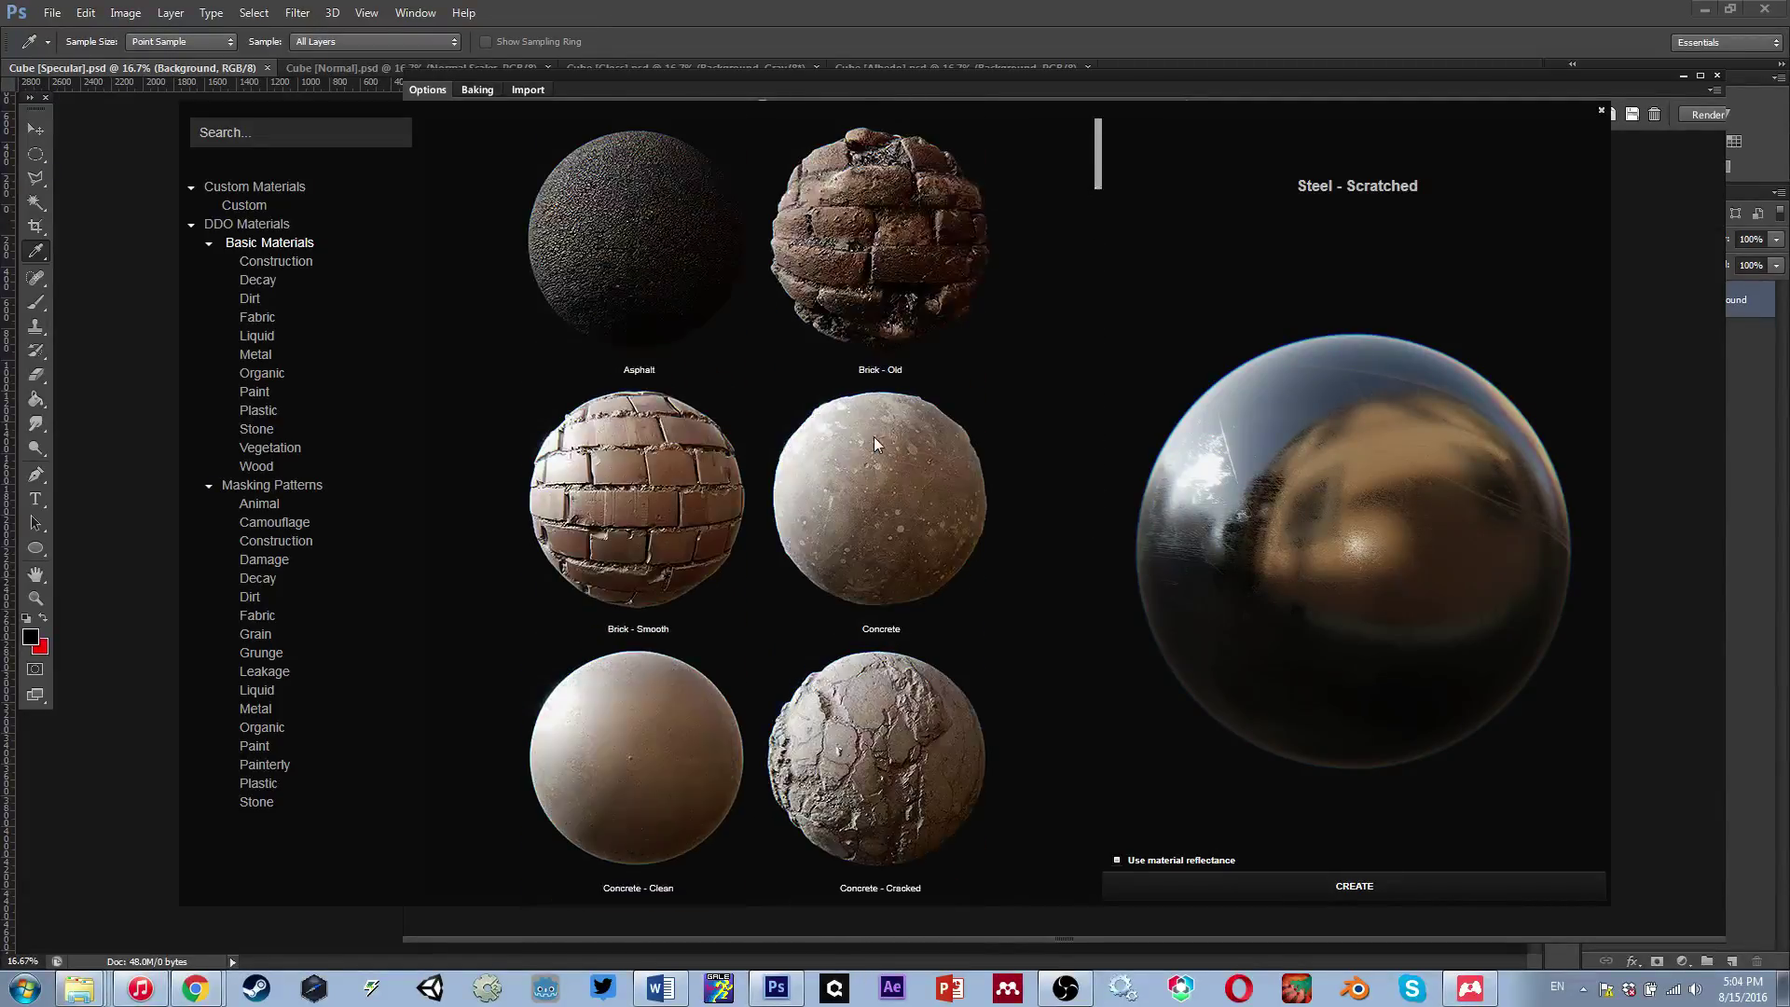
pyautogui.click(880, 264)
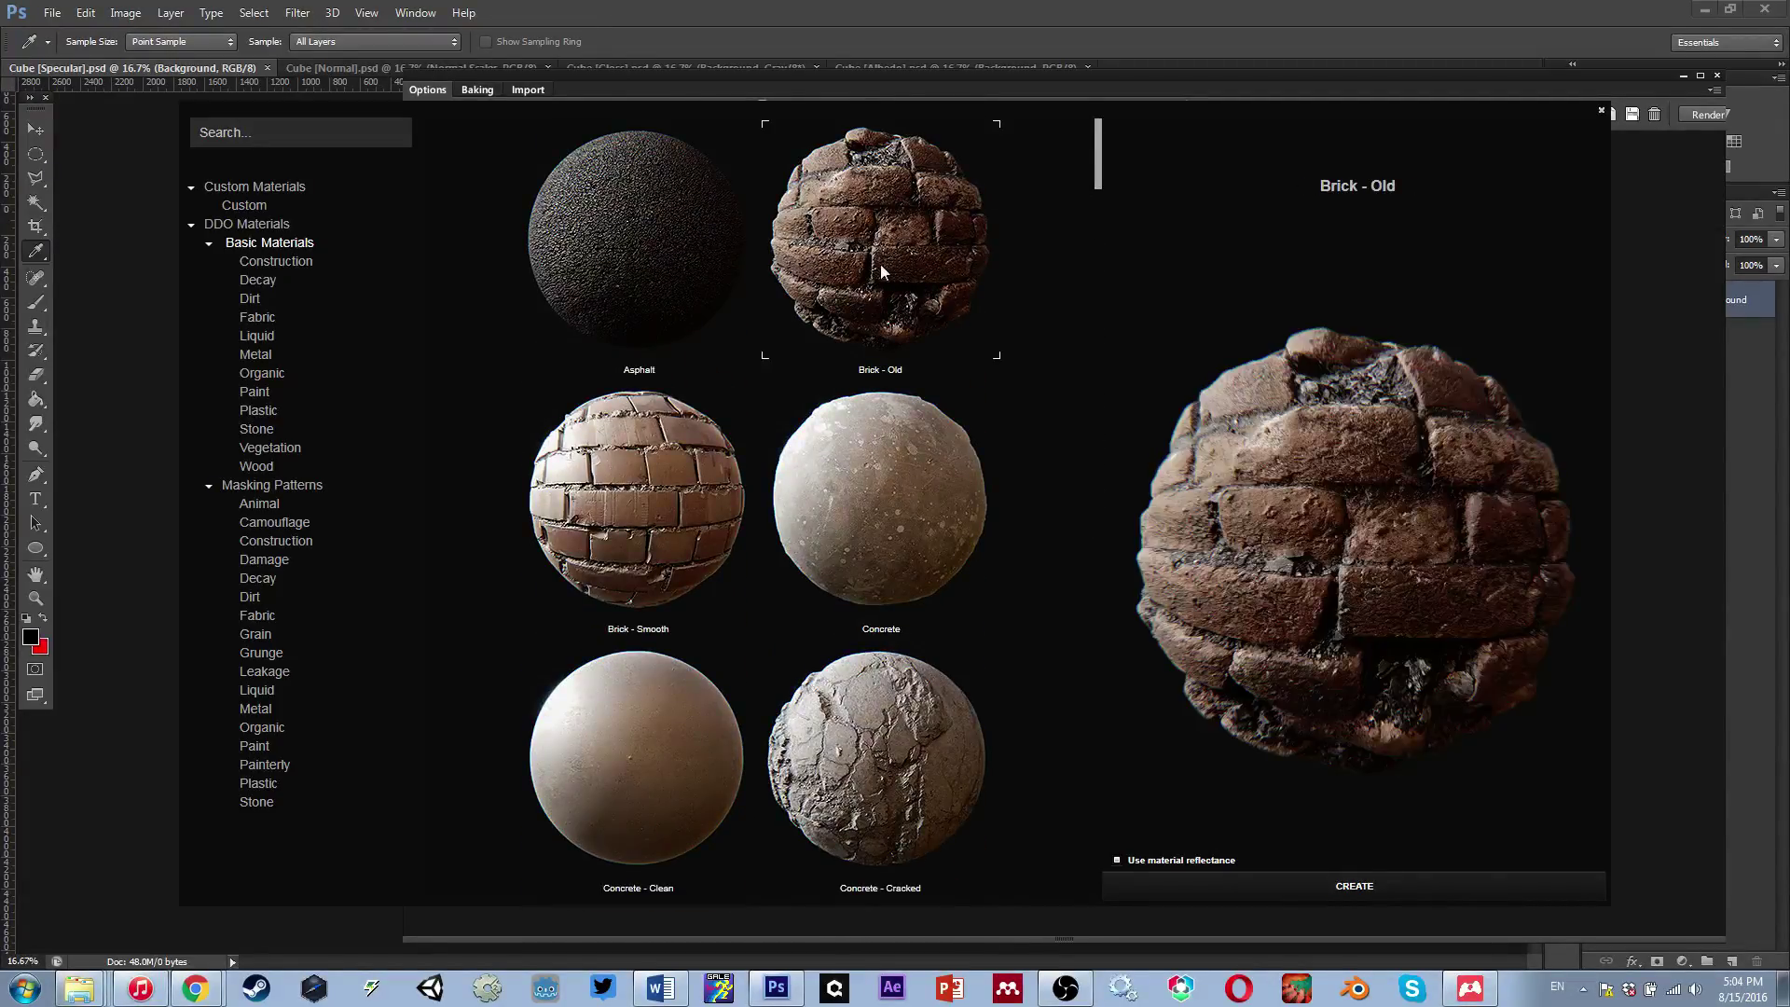
pyautogui.click(681, 260)
pyautogui.click(656, 485)
pyautogui.click(809, 566)
pyautogui.click(607, 741)
pyautogui.click(926, 731)
# Re-compare Concrete, Brick - Smooth, Asphalt and Brick - Old, then focus the library search box
pyautogui.click(852, 486)
pyautogui.click(639, 446)
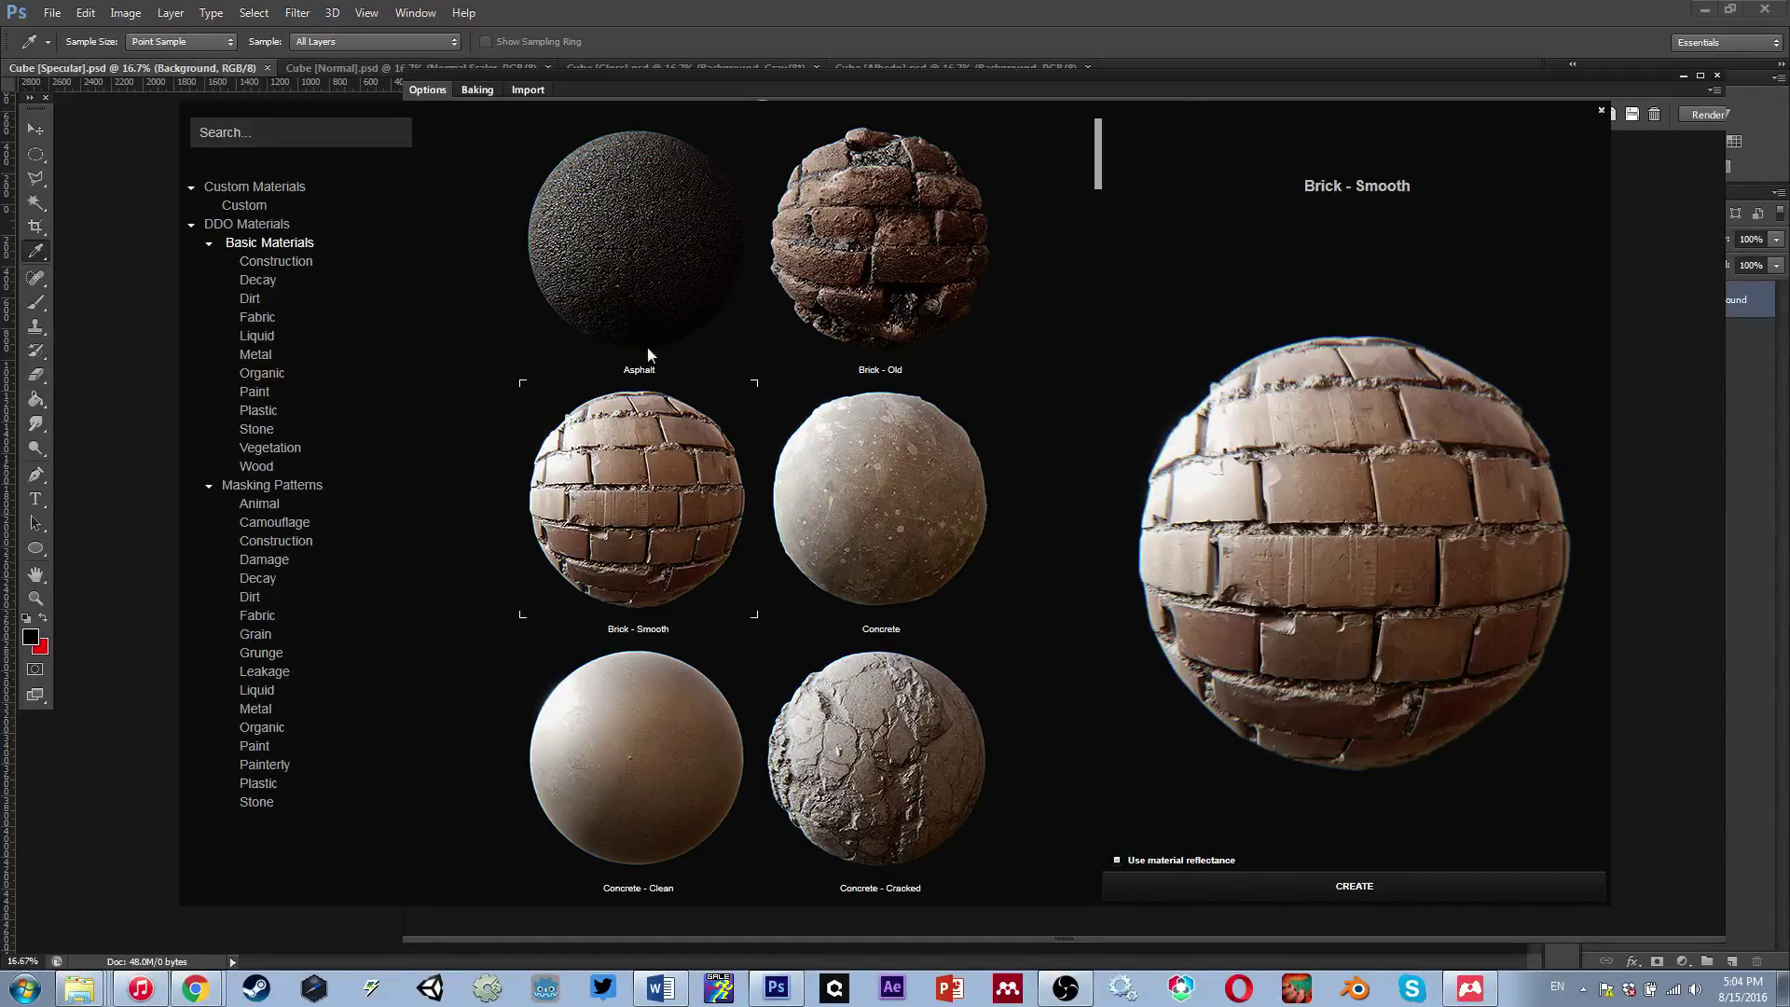
pyautogui.click(652, 270)
pyautogui.click(906, 246)
pyautogui.click(311, 139)
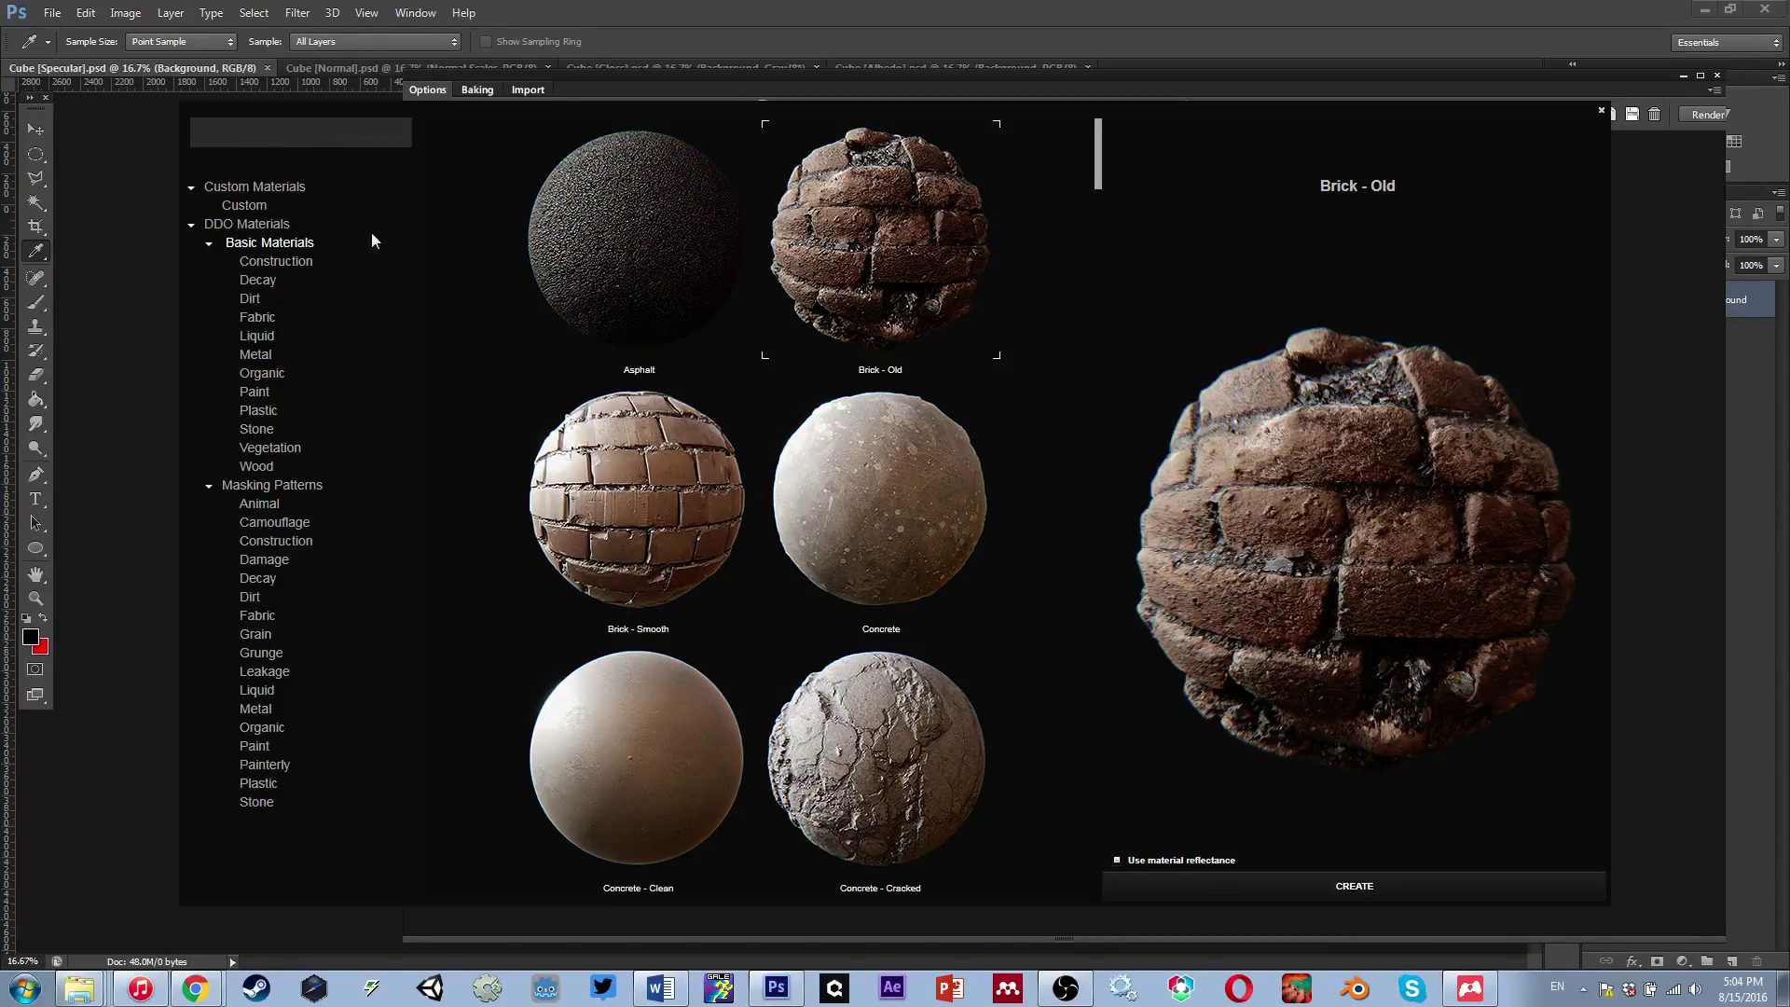
pyautogui.moveTo(1098, 184); pyautogui.dragTo(1065, 91)
# Browse the Construction, Decay, Dirt, Fabric, Liquid and Metal material categories
pyautogui.click(260, 263)
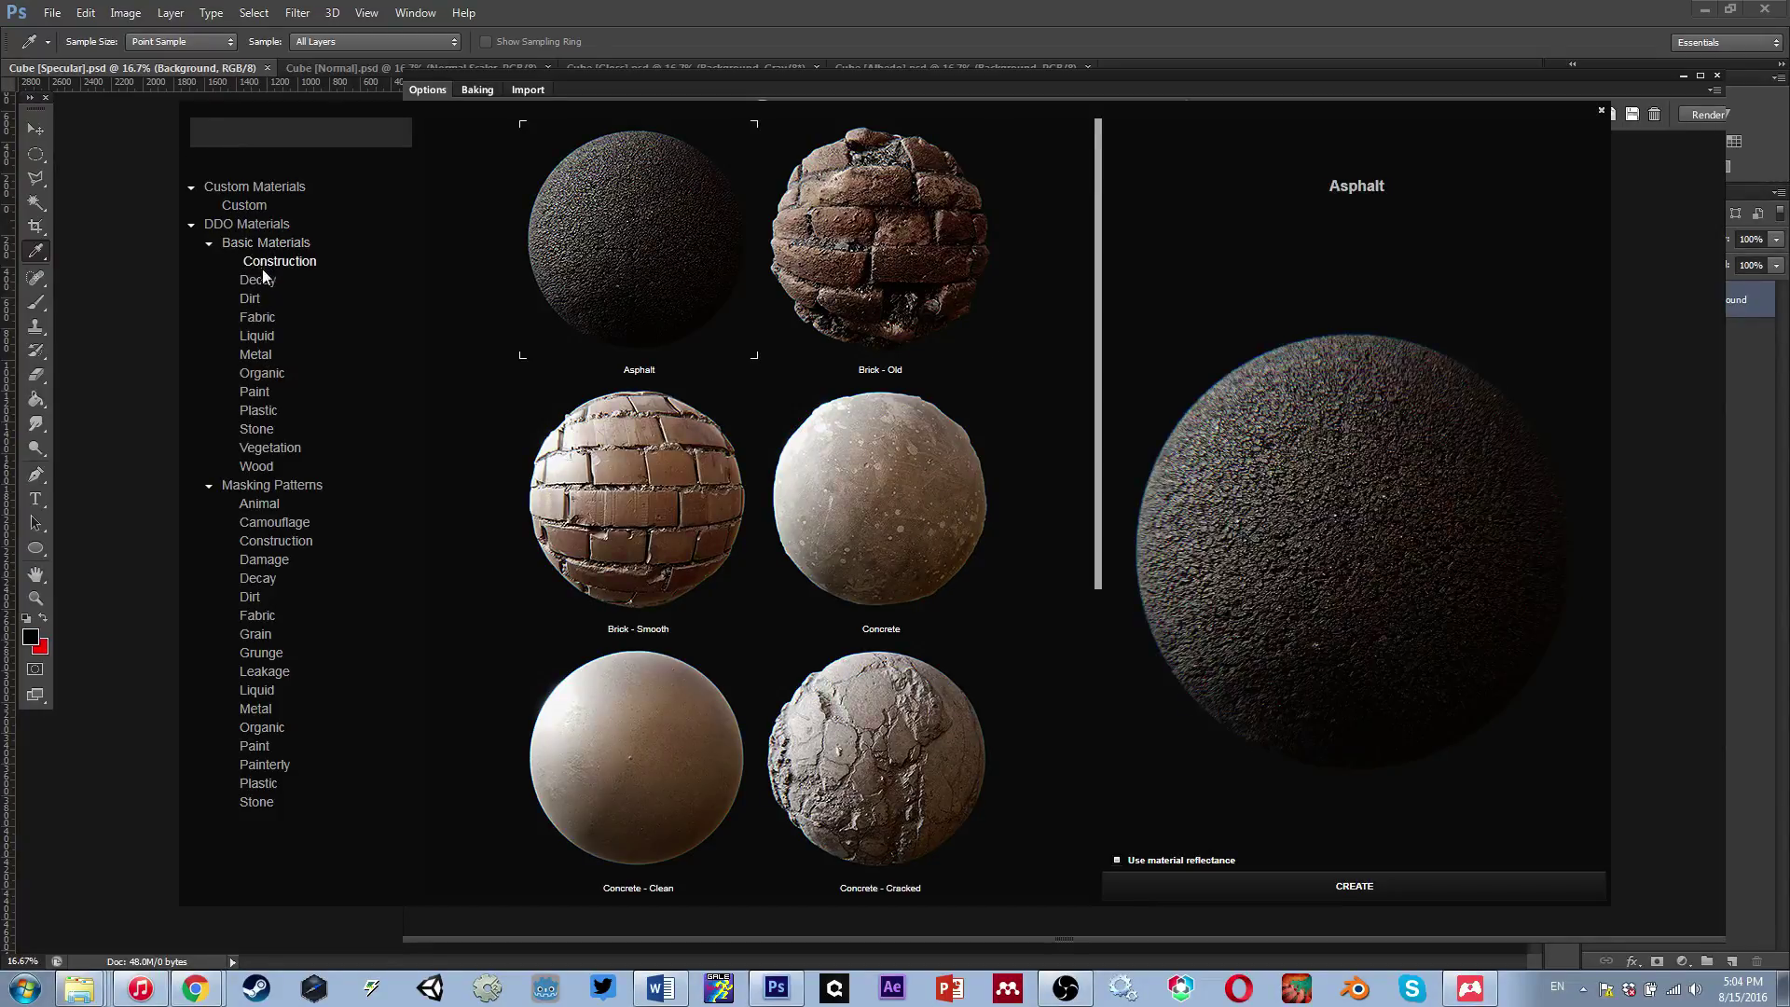
pyautogui.click(265, 277)
pyautogui.click(261, 299)
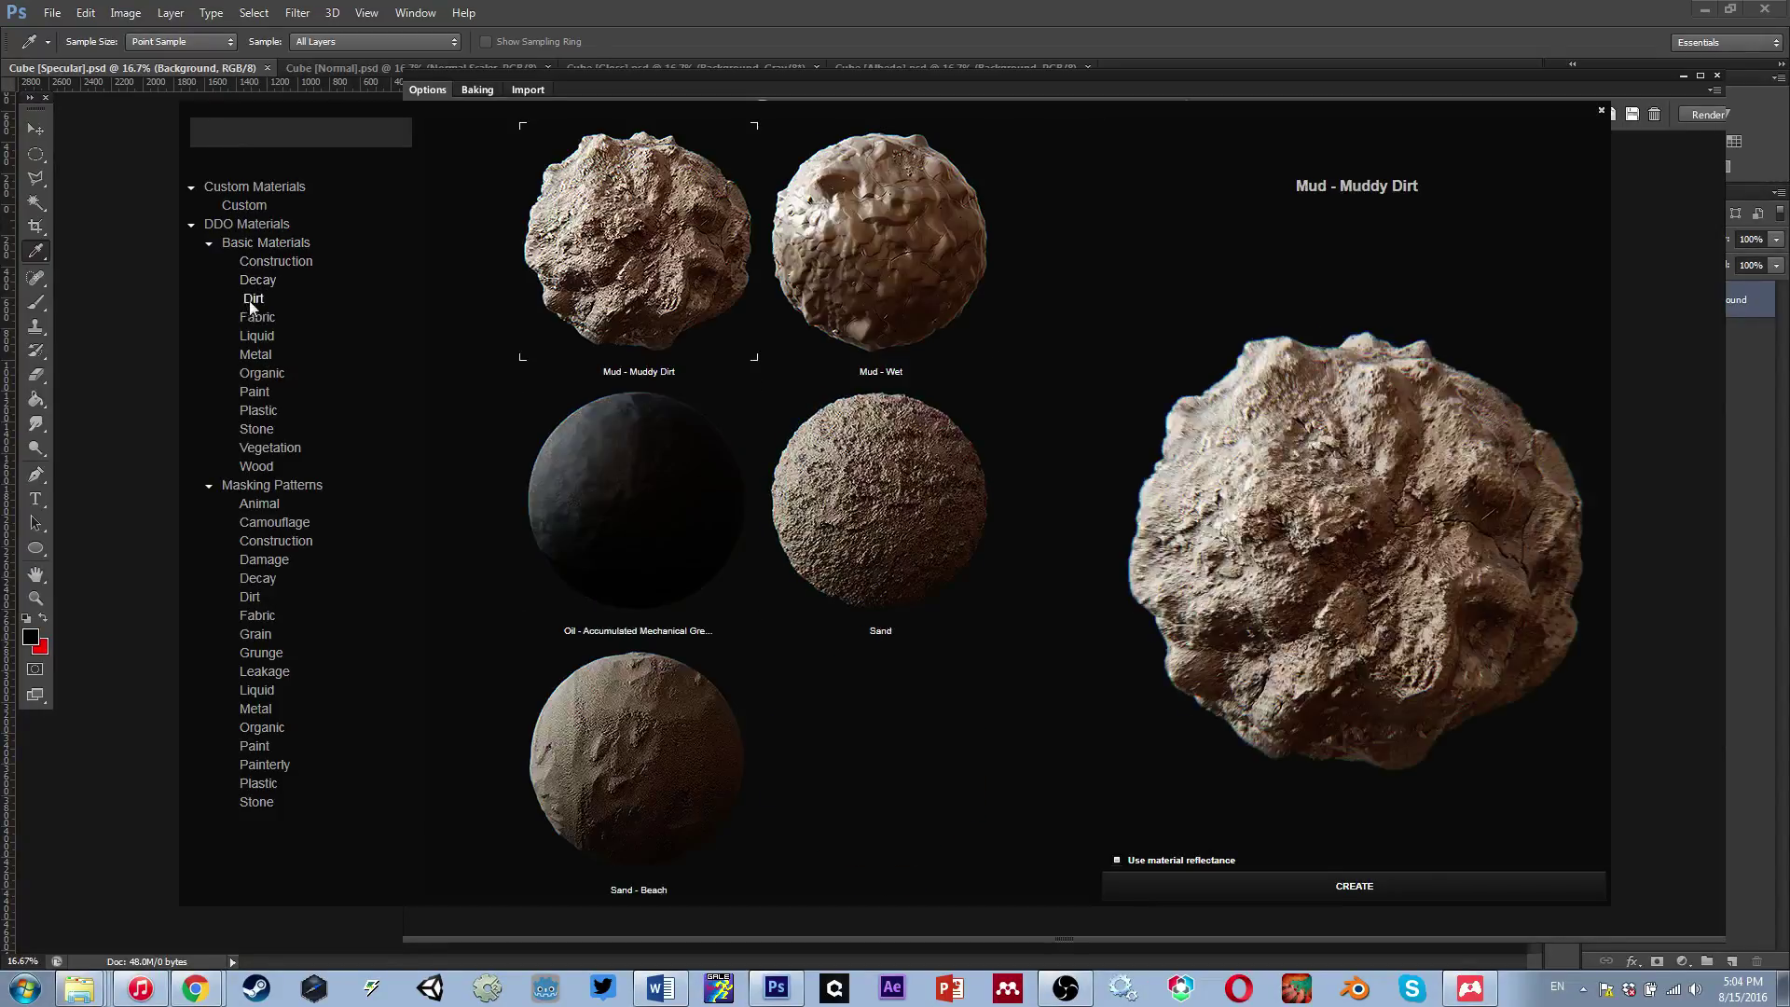
pyautogui.click(253, 320)
pyautogui.click(253, 335)
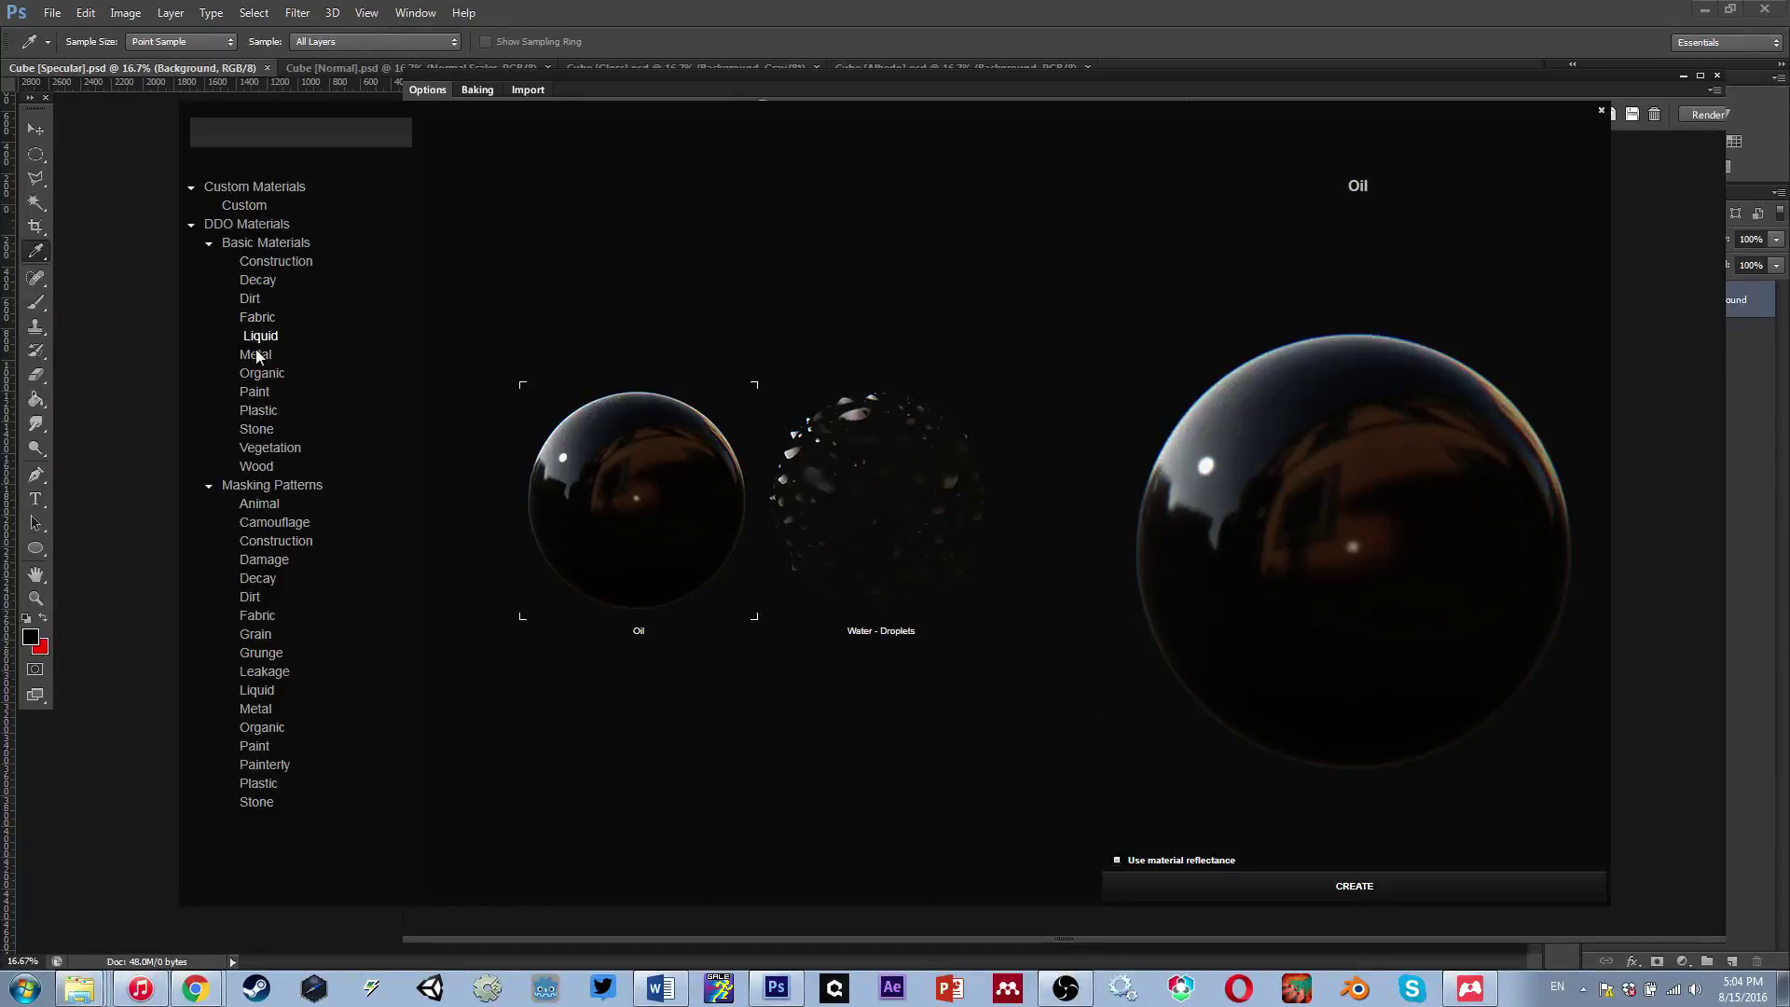
pyautogui.click(256, 354)
pyautogui.moveTo(1100, 313)
pyautogui.mouseDown()
pyautogui.moveTo(1116, 483)
pyautogui.moveTo(1029, 727)
pyautogui.moveTo(1065, 489)
pyautogui.moveTo(1036, 723)
pyautogui.mouseUp()
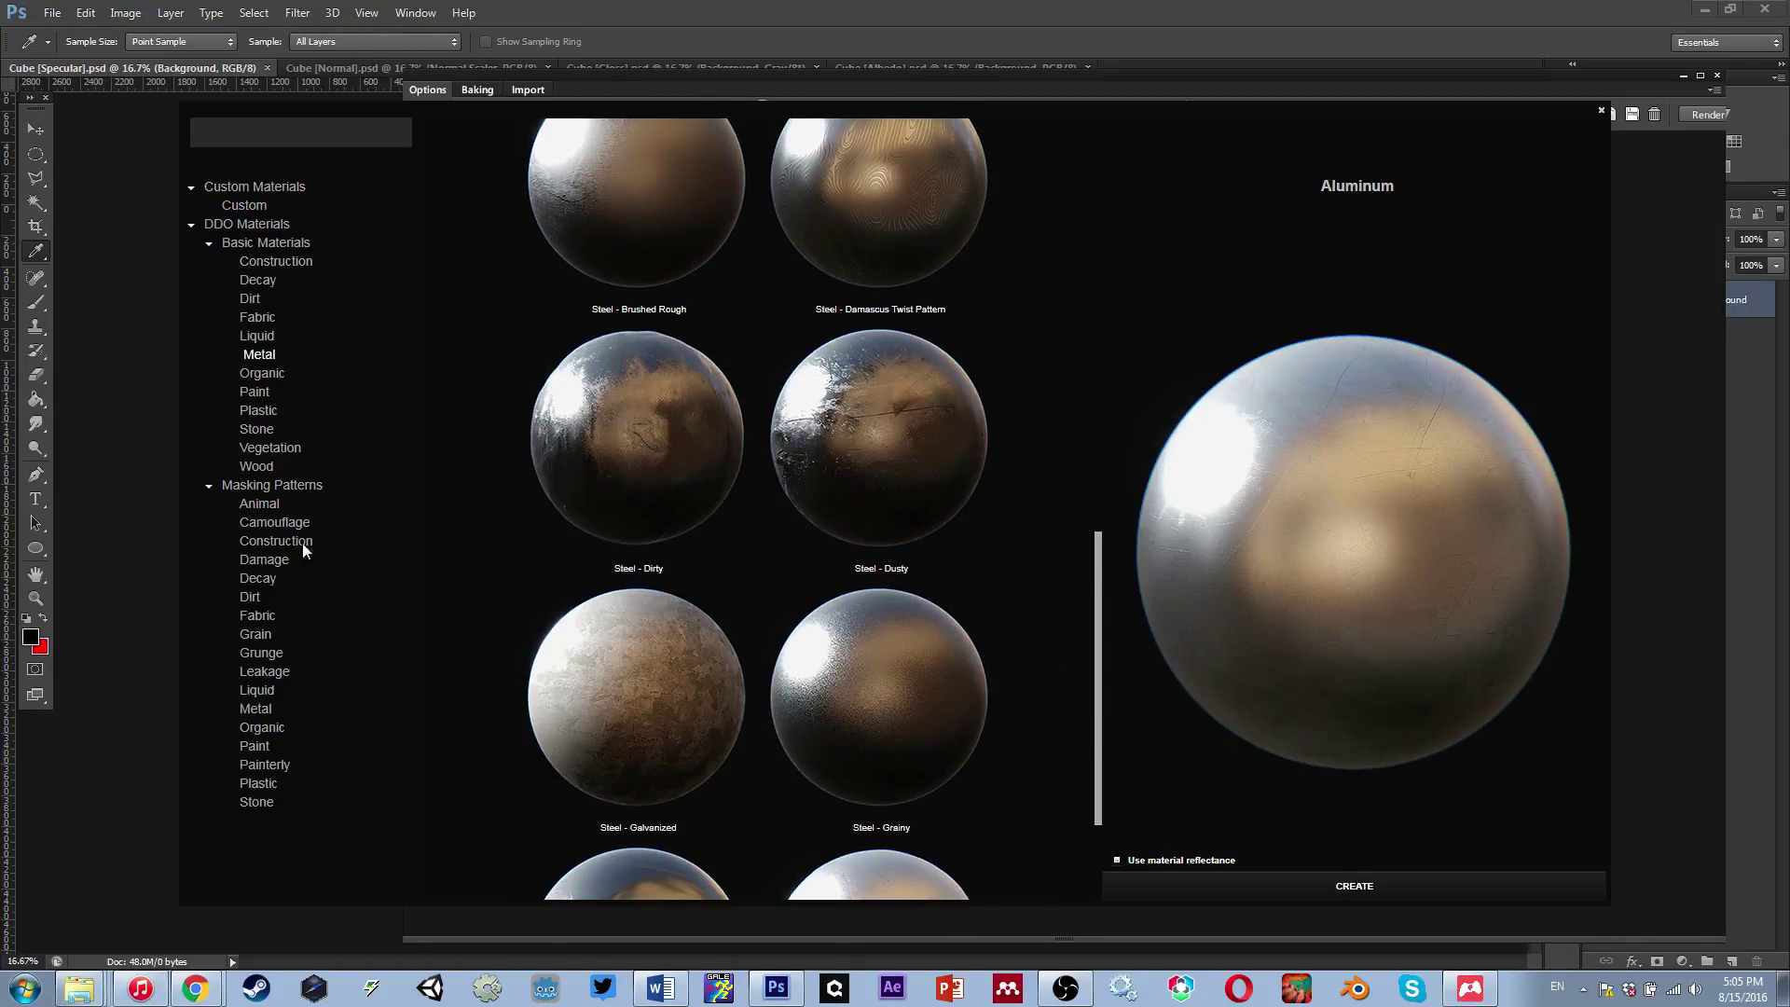
# Browse the Animal through Organic masking pattern categories, then collapse Masking Patterns
pyautogui.click(265, 506)
pyautogui.click(270, 541)
pyautogui.click(266, 559)
pyautogui.click(251, 597)
pyautogui.click(246, 635)
pyautogui.click(250, 655)
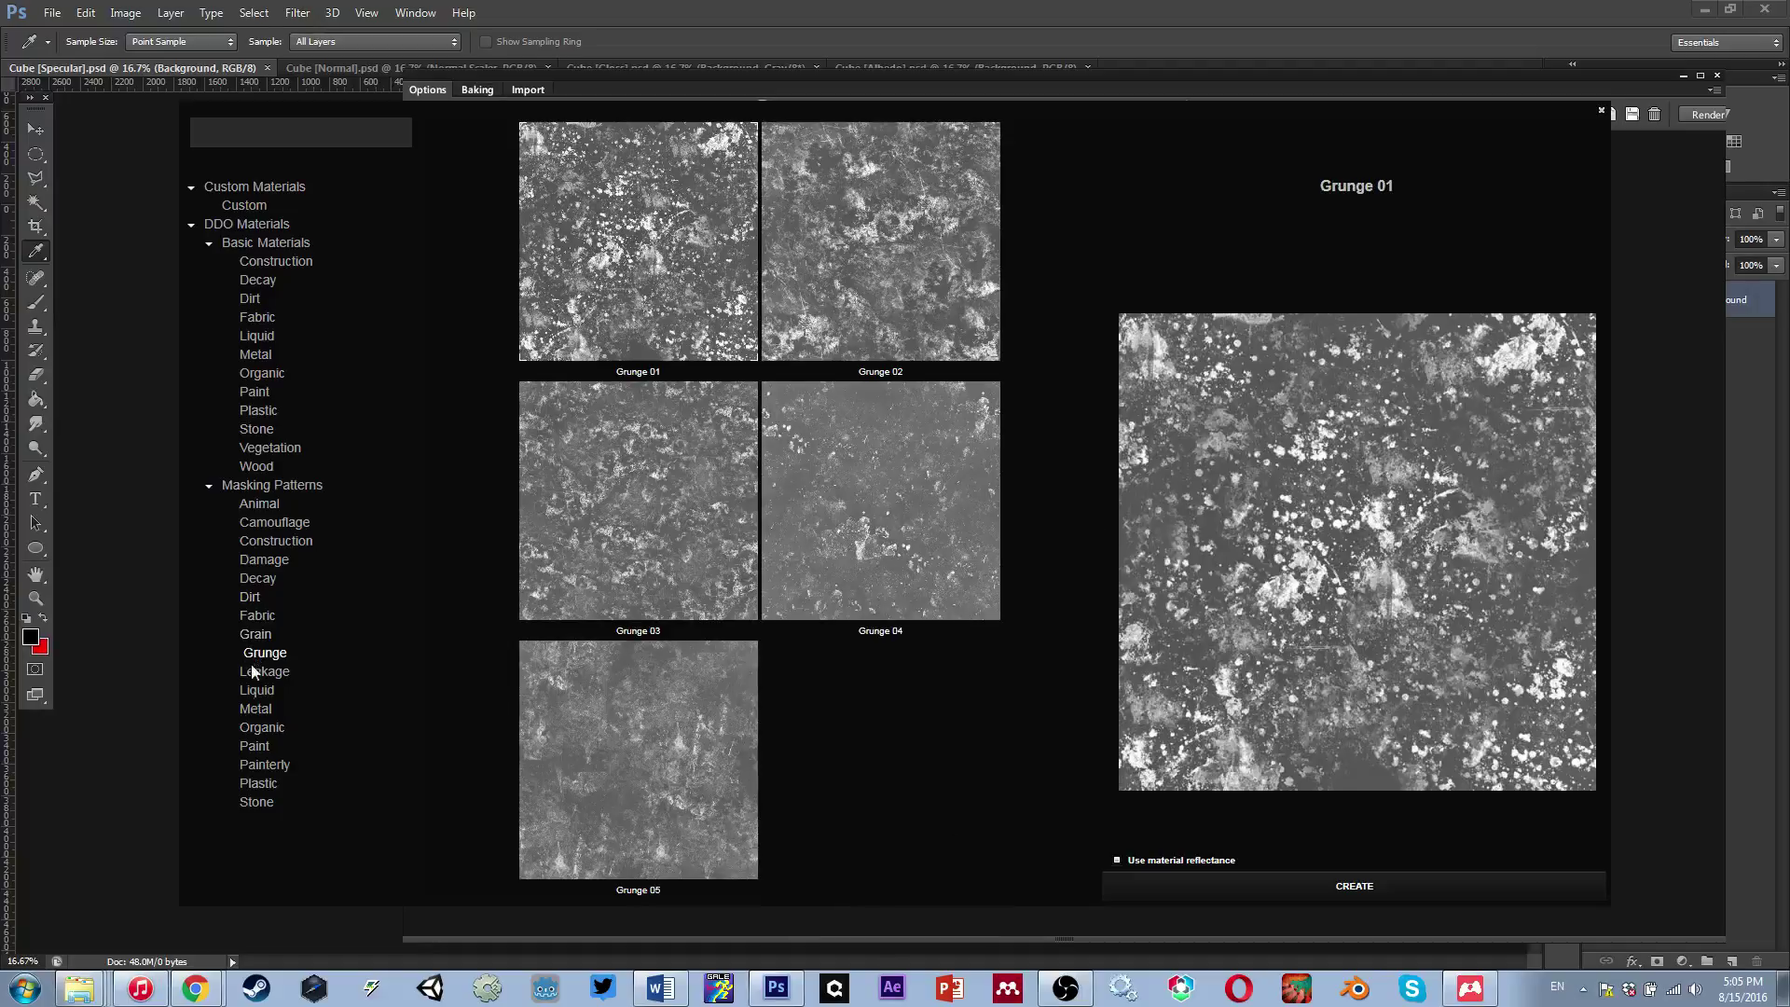
pyautogui.click(244, 695)
pyautogui.click(253, 727)
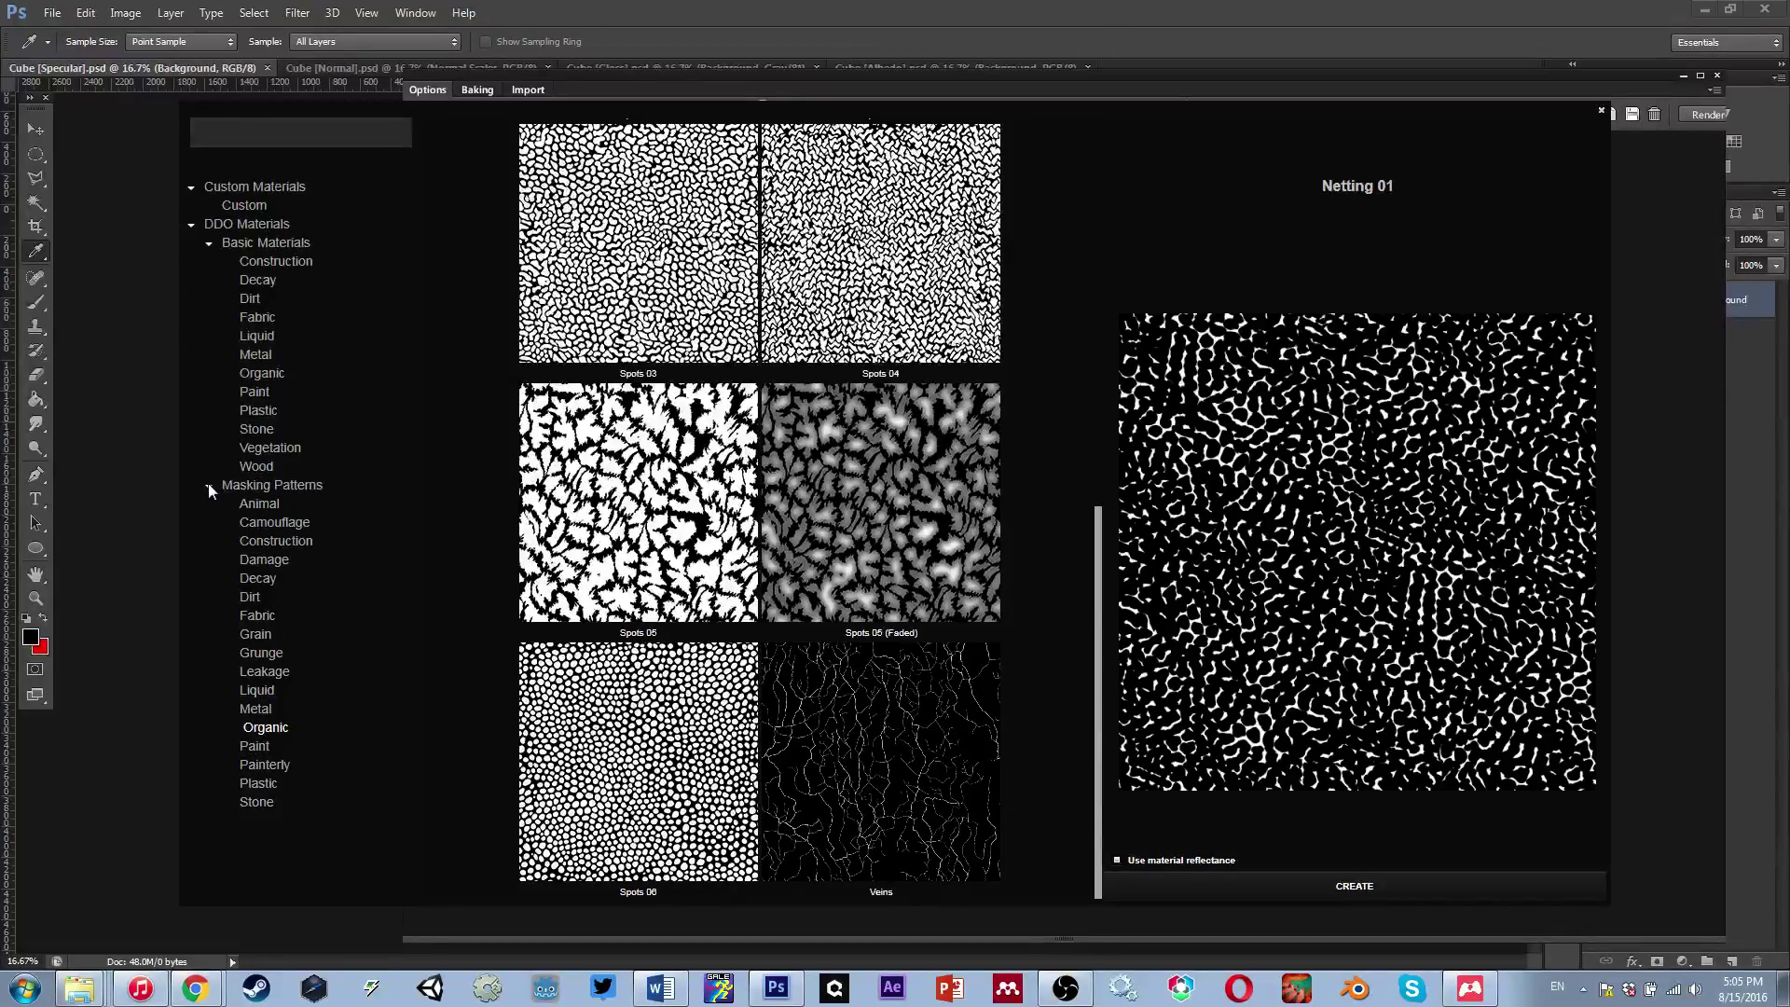
pyautogui.click(210, 485)
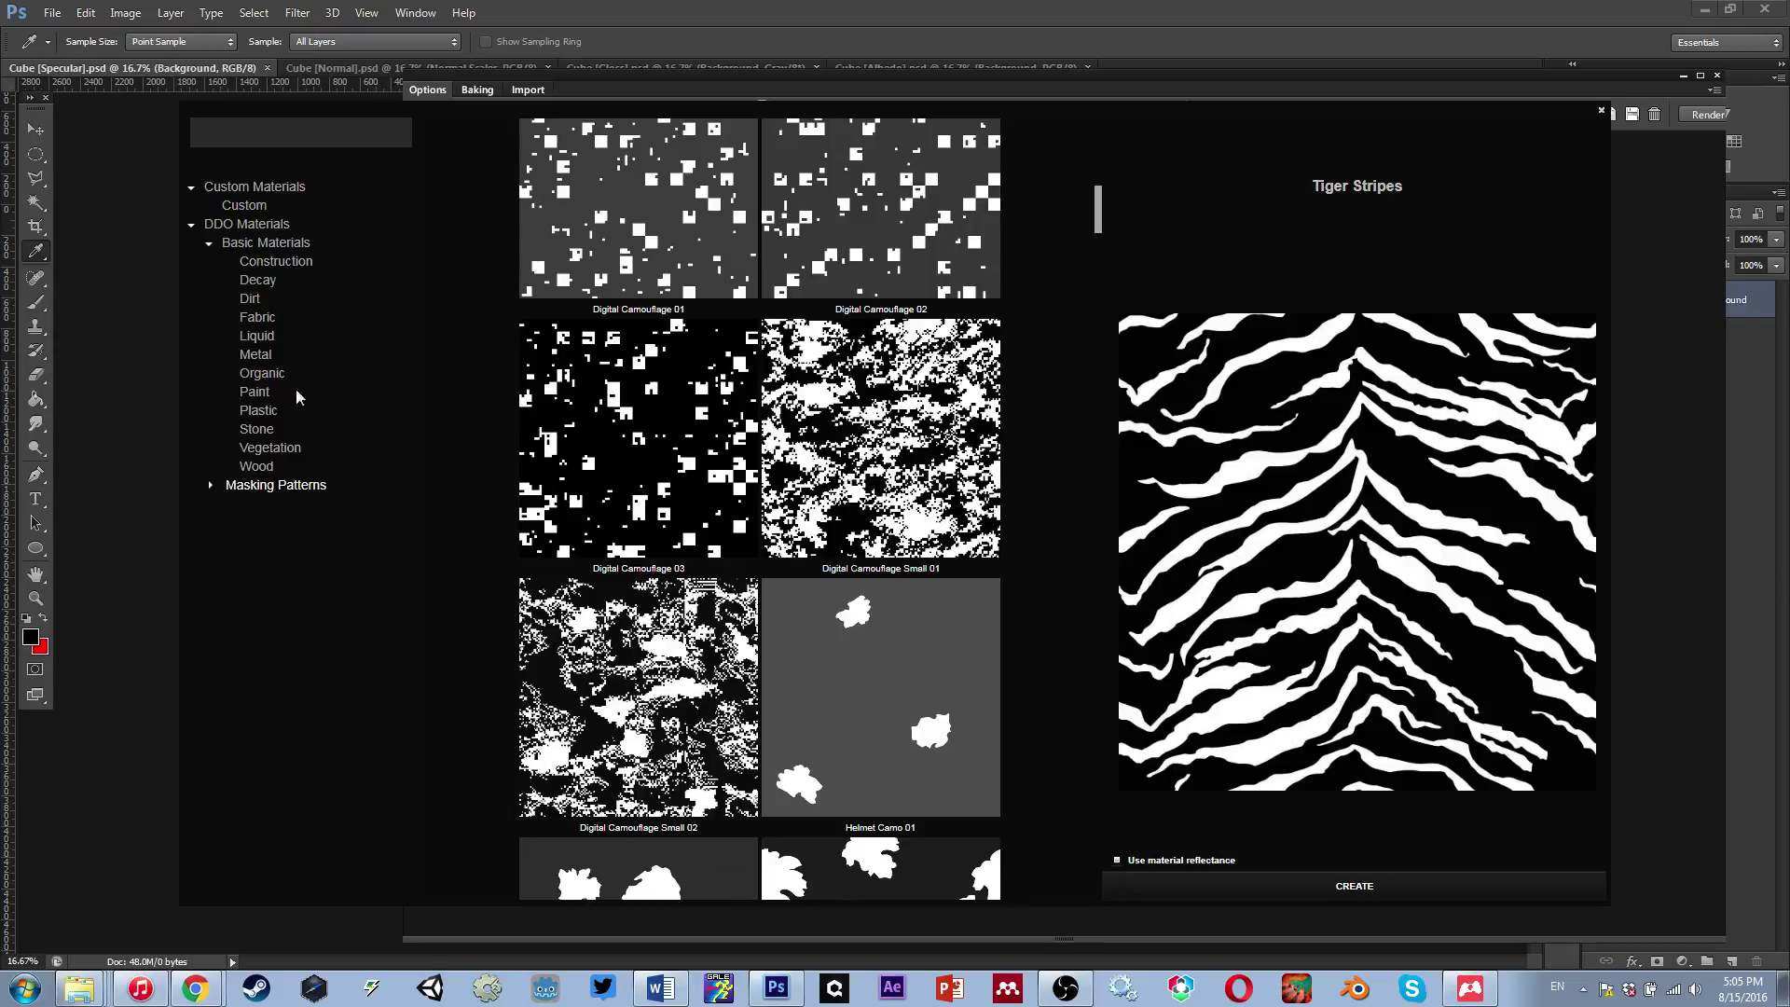
# Return to the Metal category and preview Steel - Dirty
pyautogui.click(257, 355)
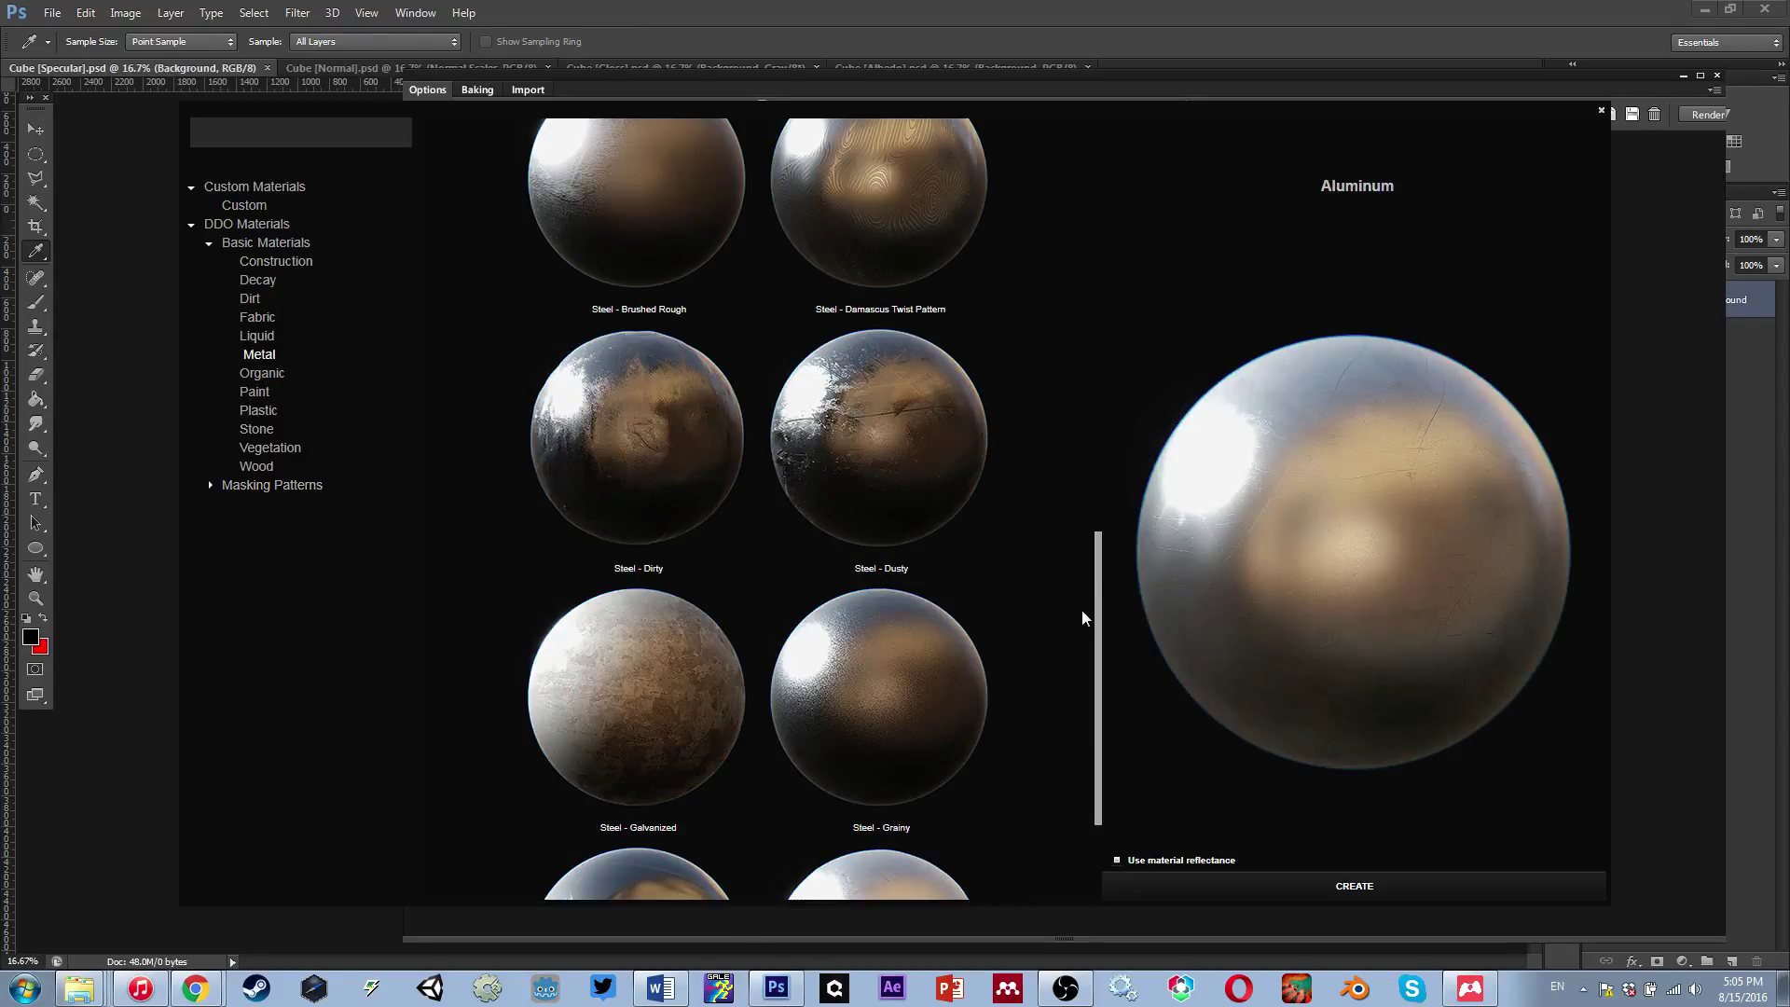
pyautogui.scroll(1, 1092, 634)
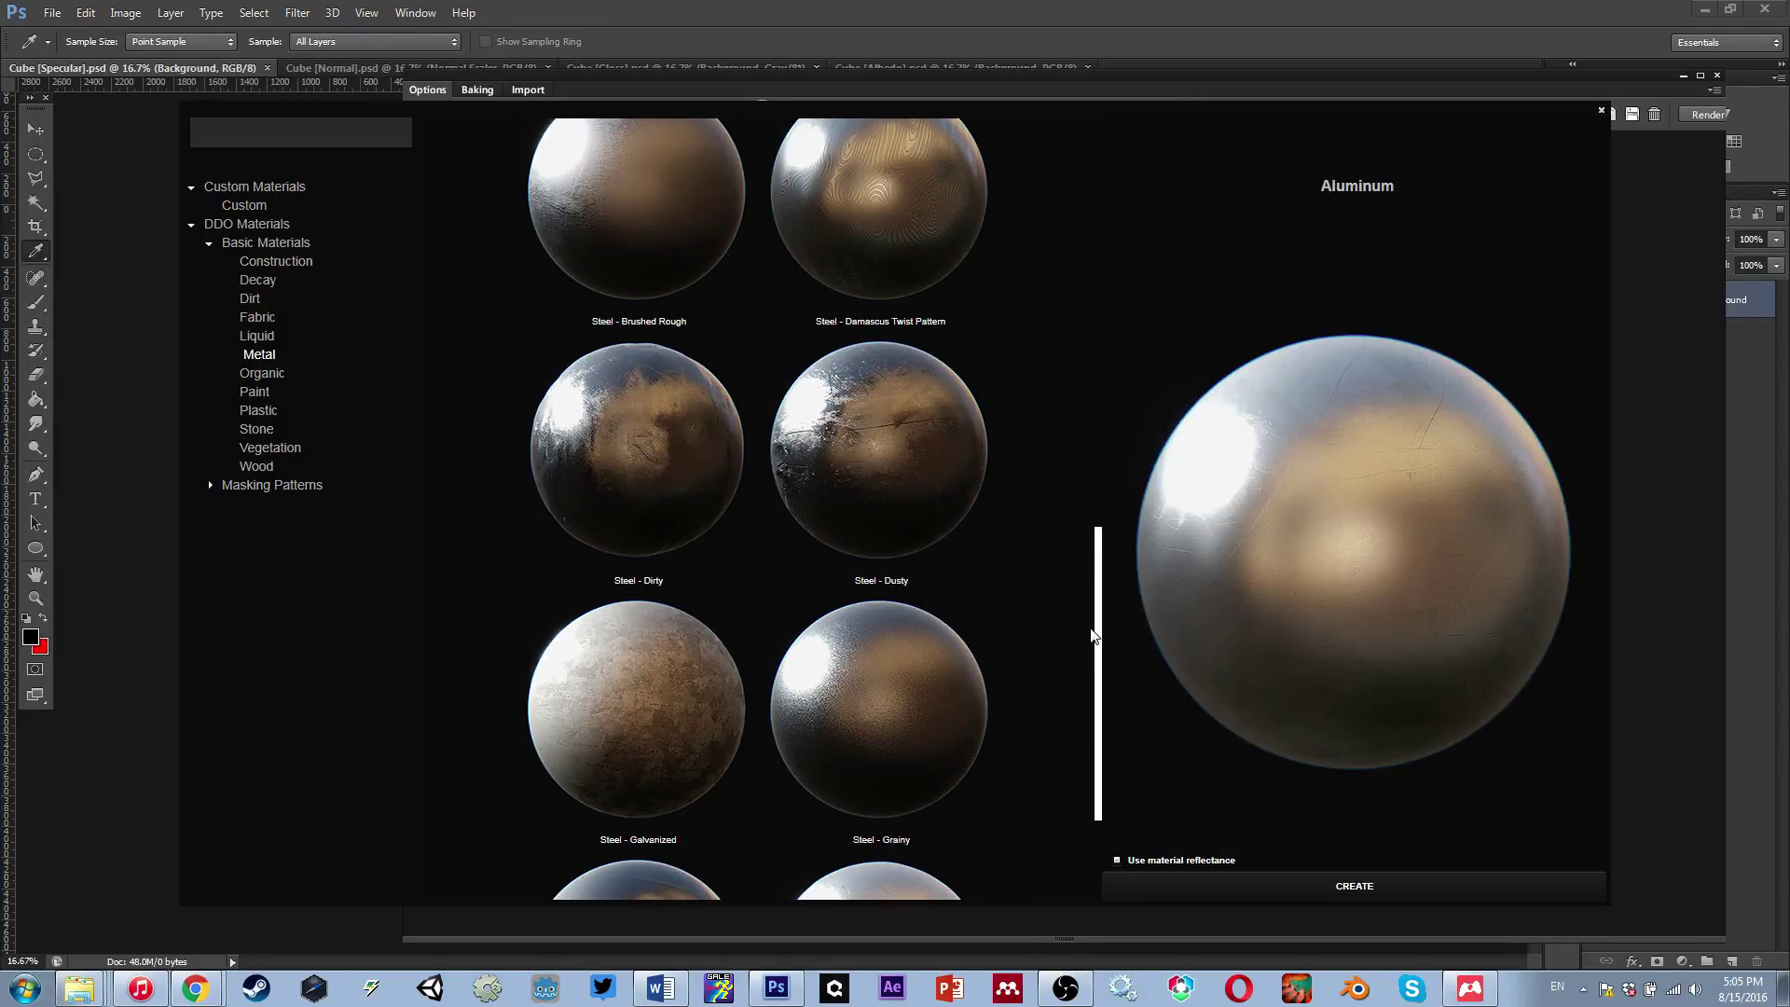
pyautogui.click(677, 461)
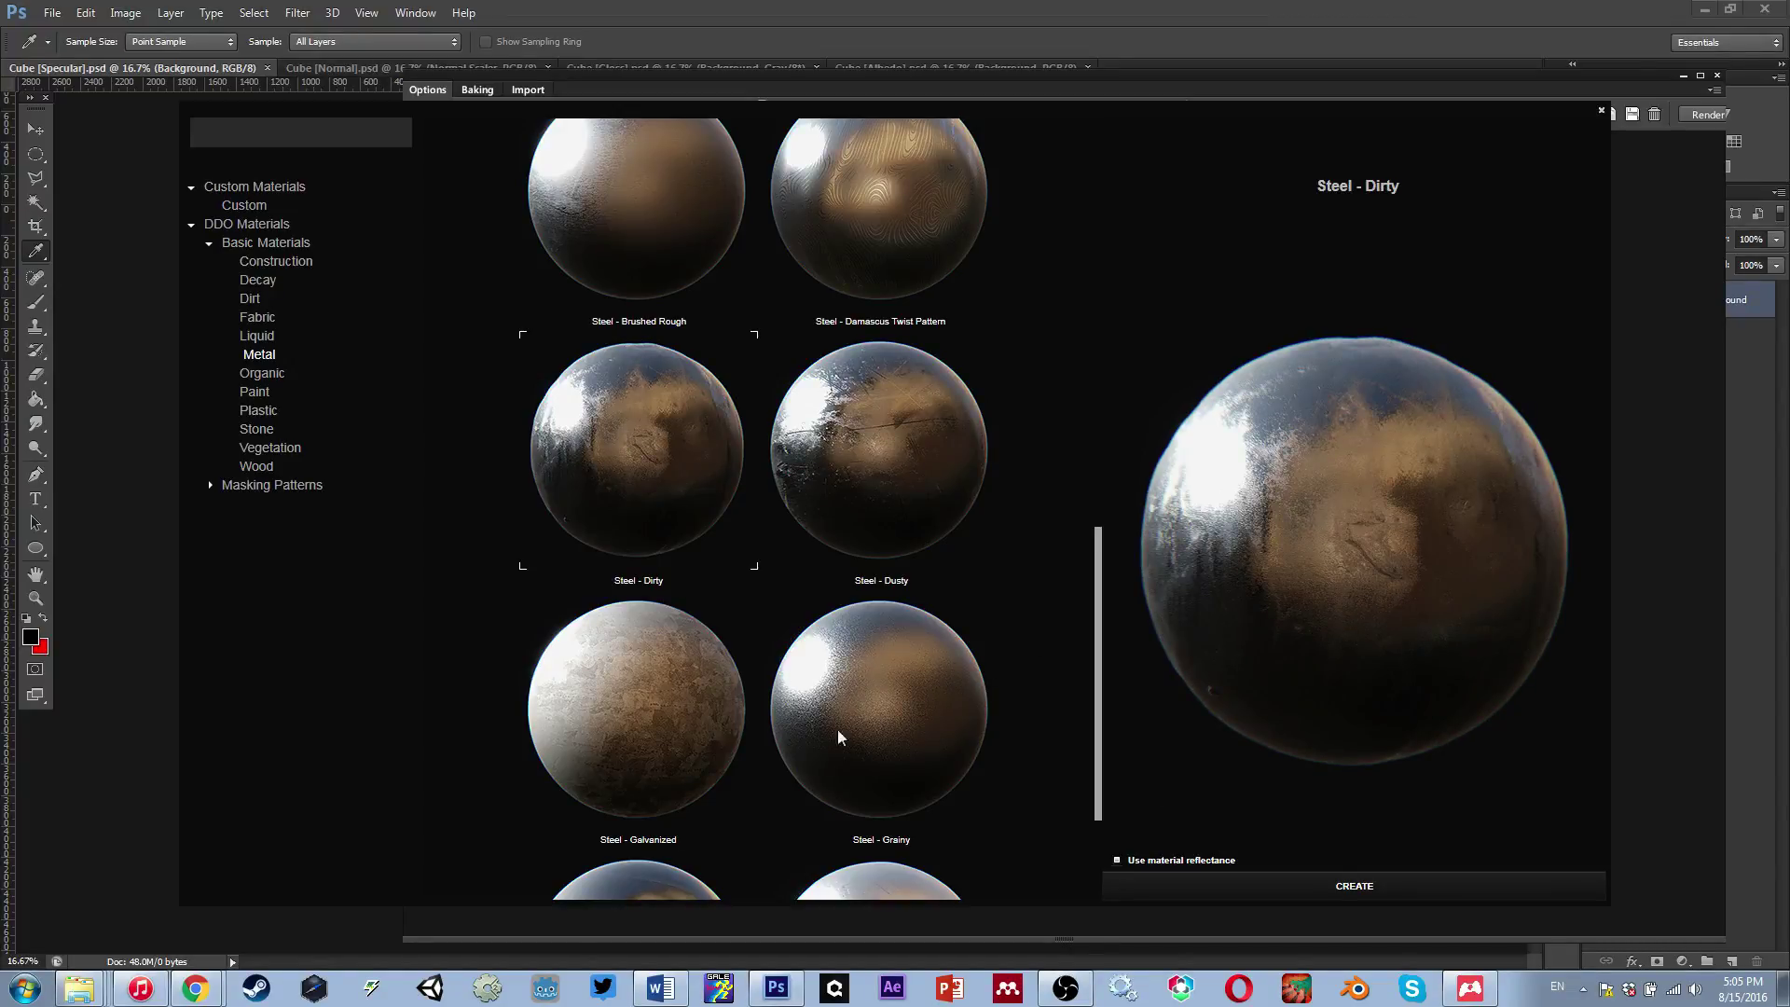
# Search the material library for 'steel', then clear the search
pyautogui.click(252, 138)
pyautogui.write('steel')
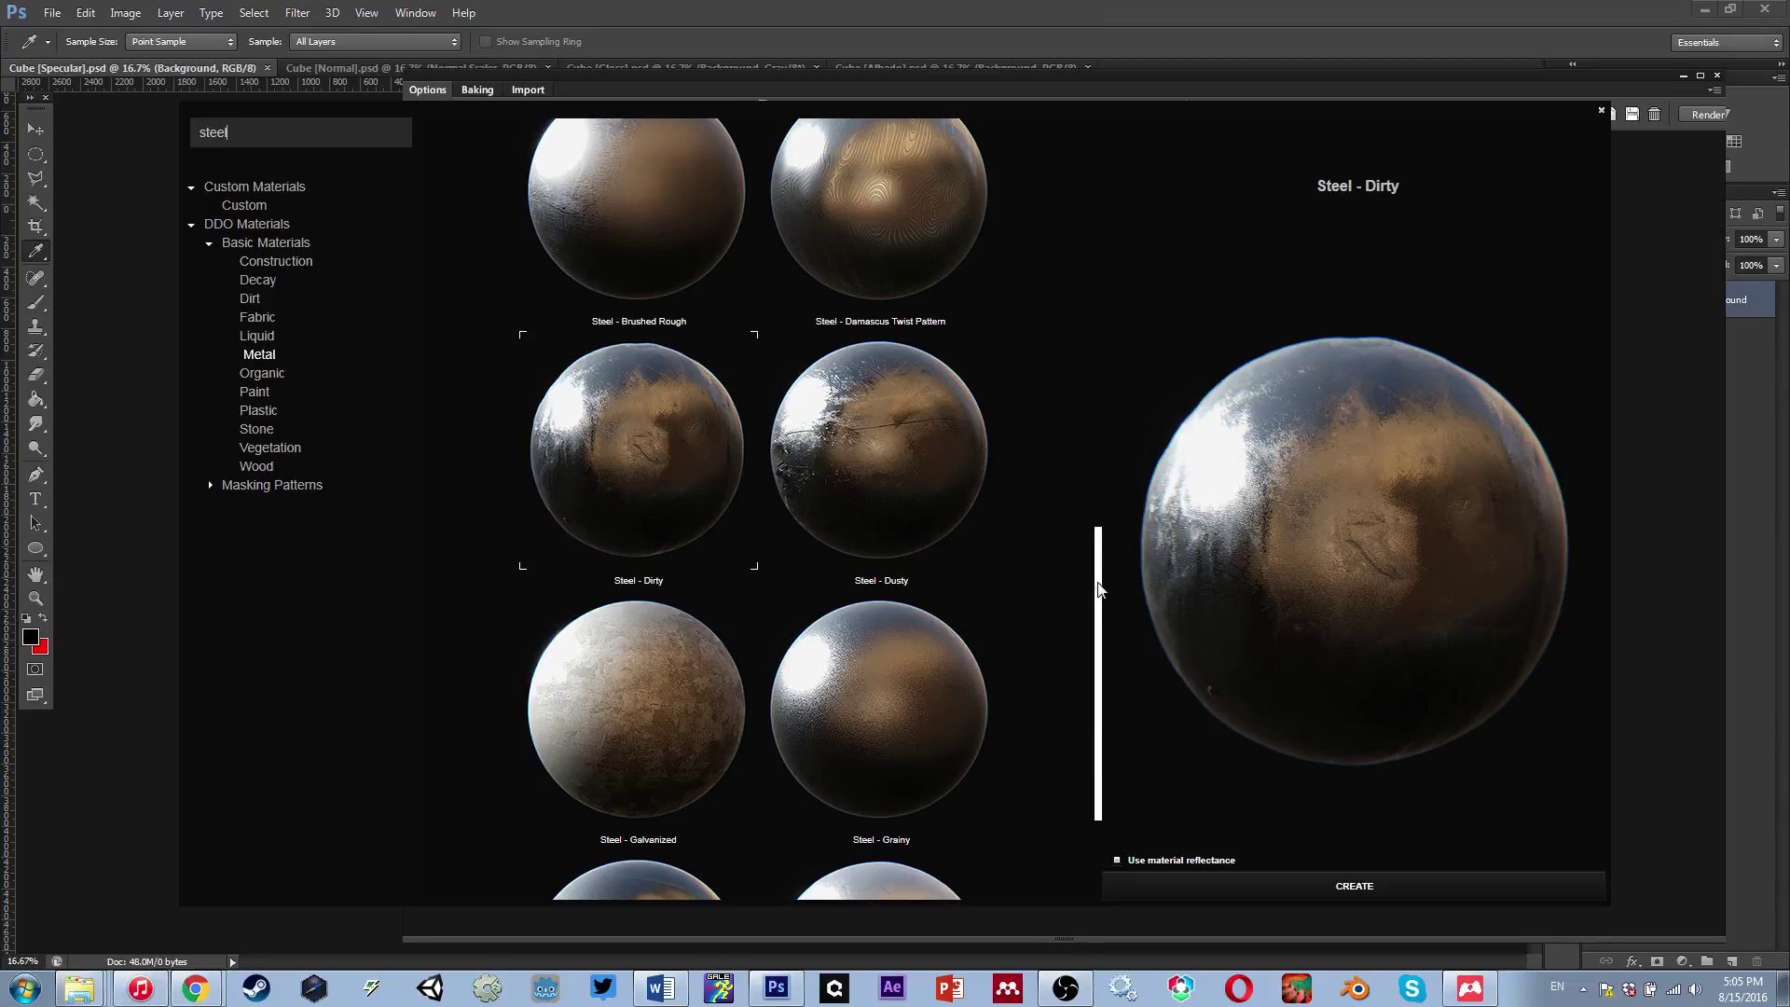
pyautogui.doubleClick(257, 136)
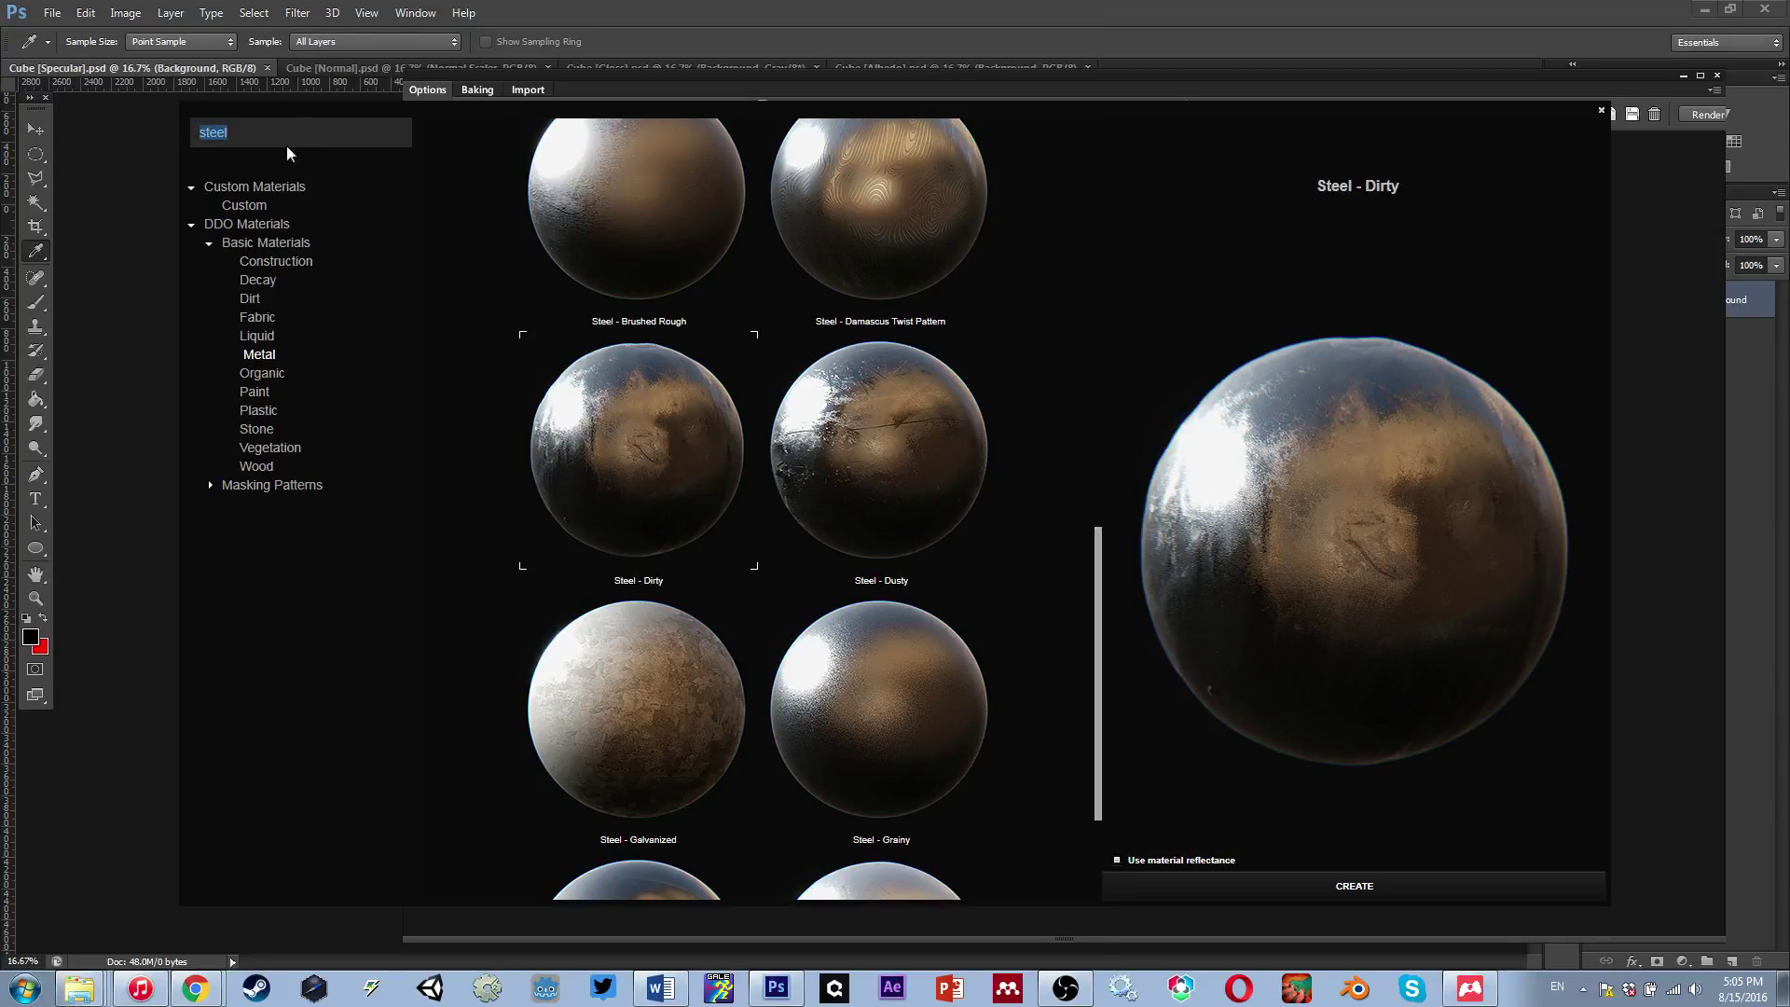
pyautogui.press('BackSpace')
# Select the Asphalt material layer and delete it
pyautogui.moveTo(1098, 653)
pyautogui.mouseDown()
pyautogui.moveTo(1122, 219)
pyautogui.moveTo(1070, 719)
pyautogui.moveTo(1062, 695)
pyautogui.mouseUp()
pyautogui.scroll(10, 629, 370)
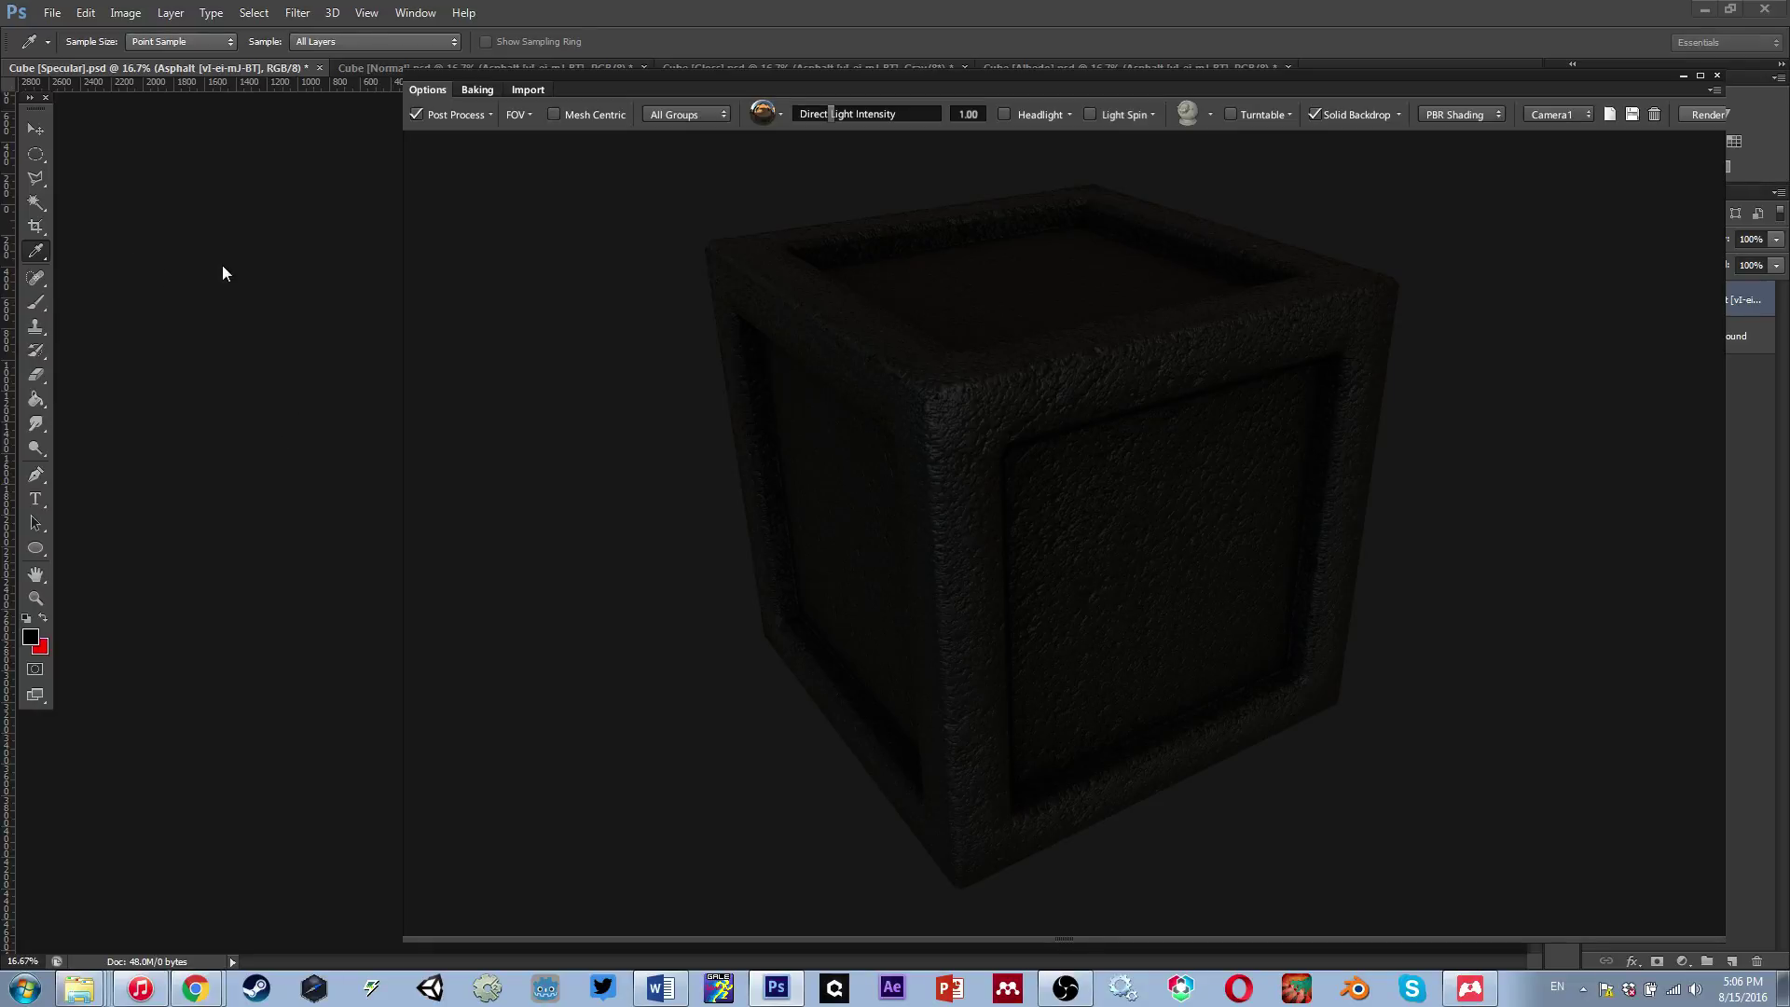
pyautogui.press('Delete')
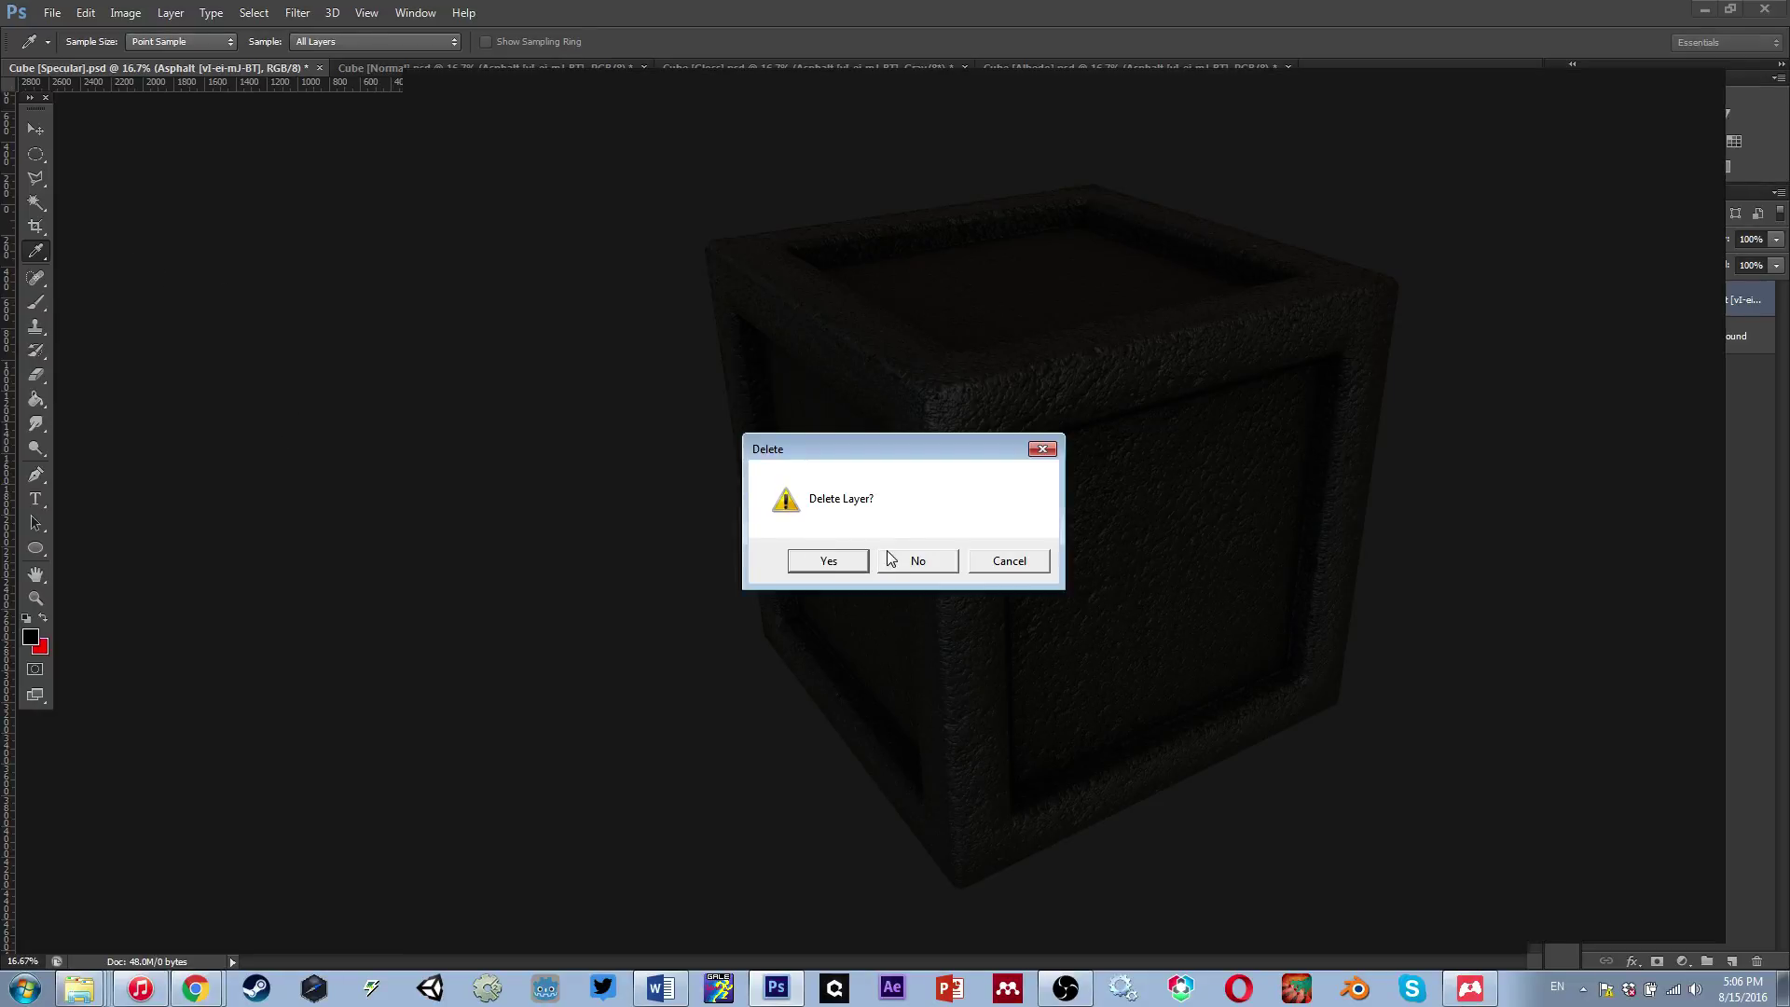
# Confirm the layer deletion and create Steel - Dirty from the Metal category on the cube
pyautogui.click(829, 563)
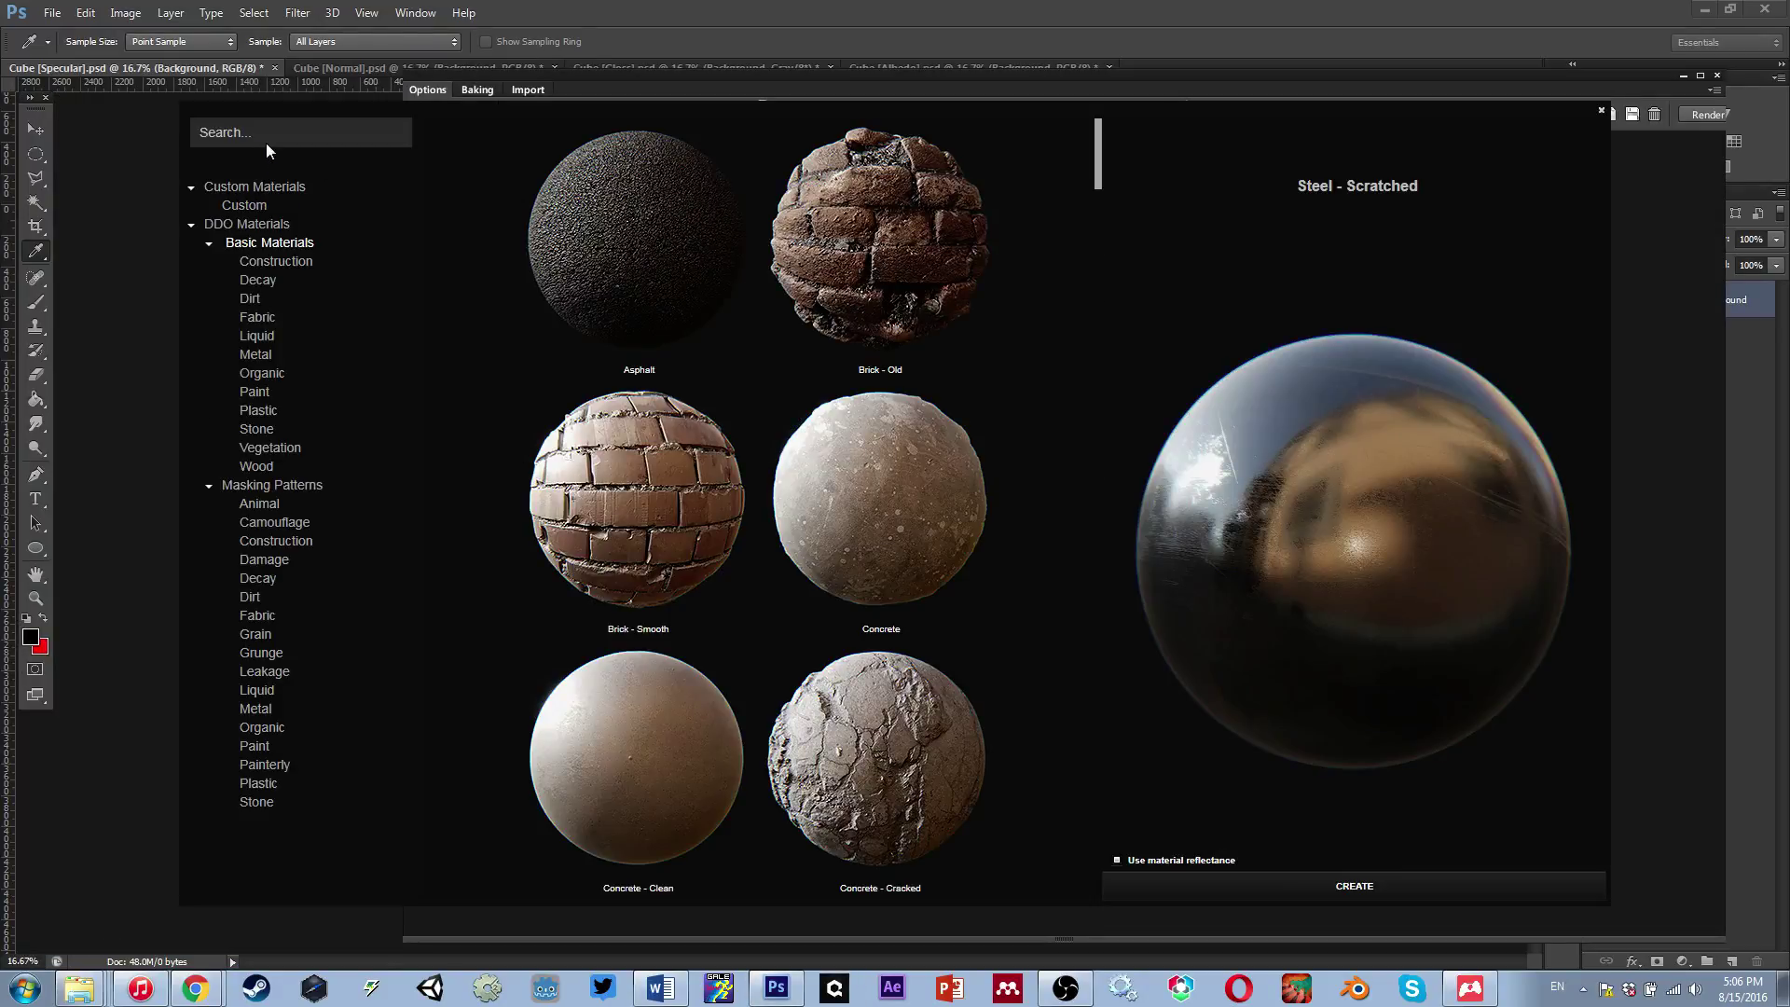
pyautogui.click(256, 354)
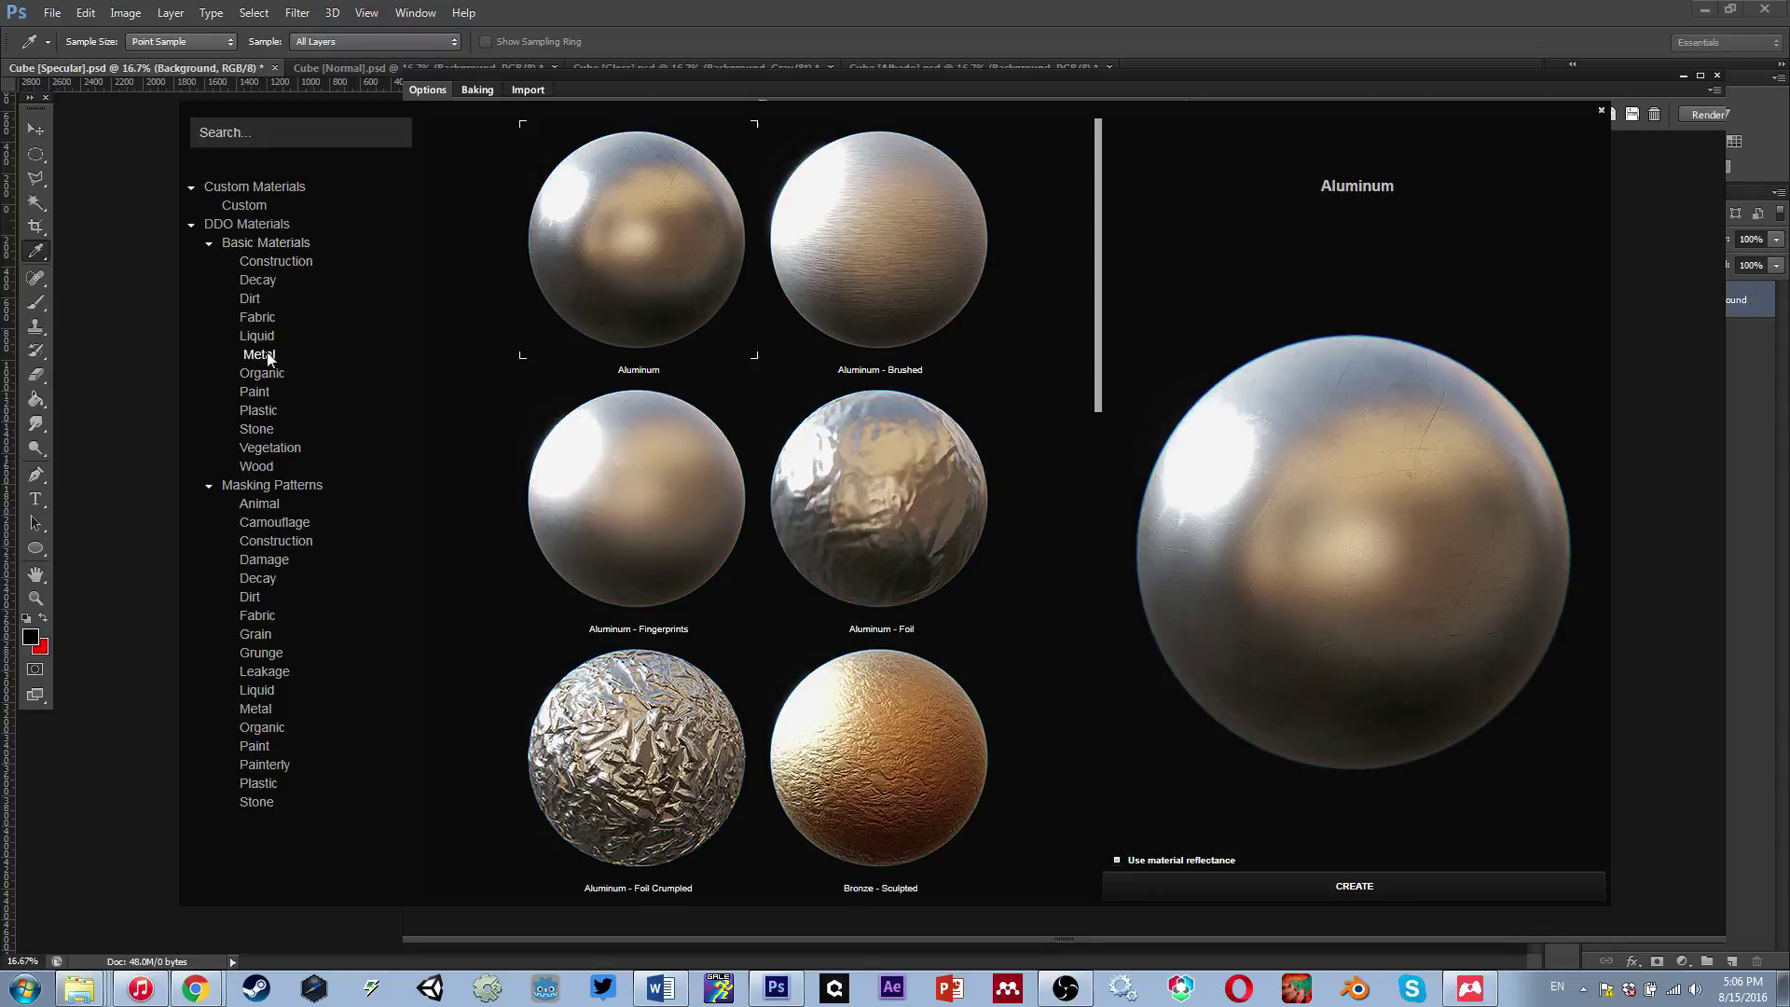
pyautogui.moveTo(1102, 277); pyautogui.dragTo(1110, 626)
pyautogui.click(671, 598)
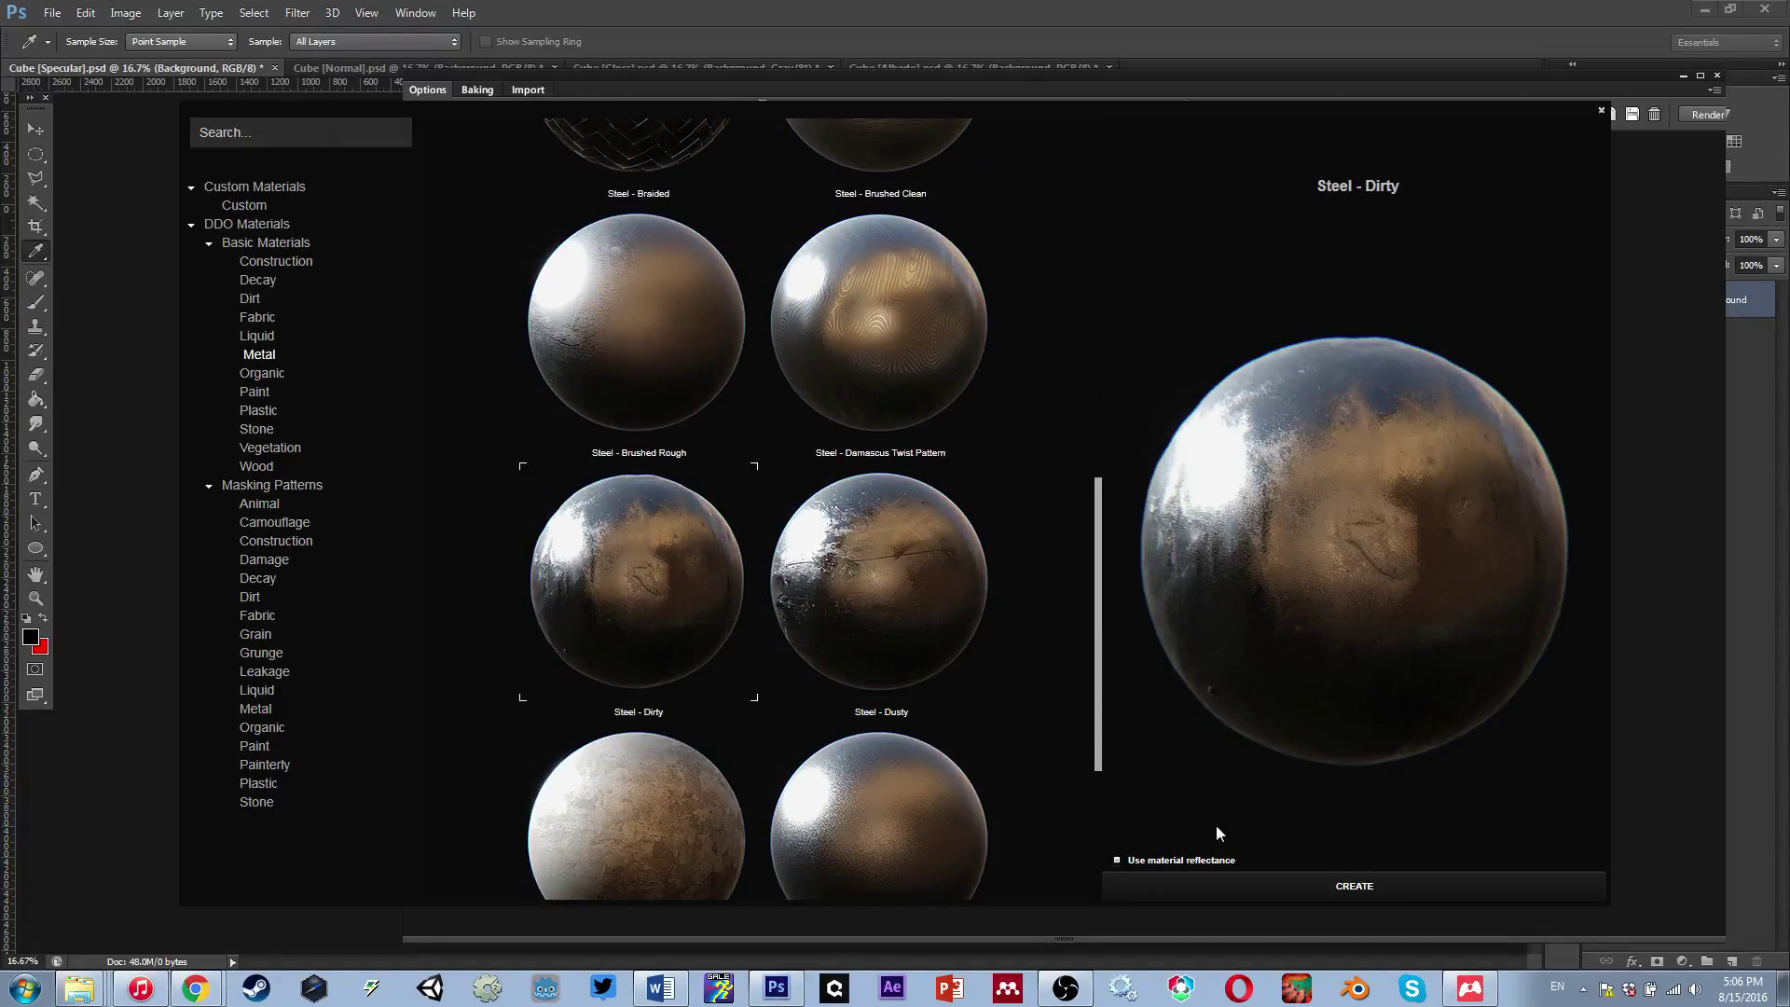
pyautogui.click(1238, 878)
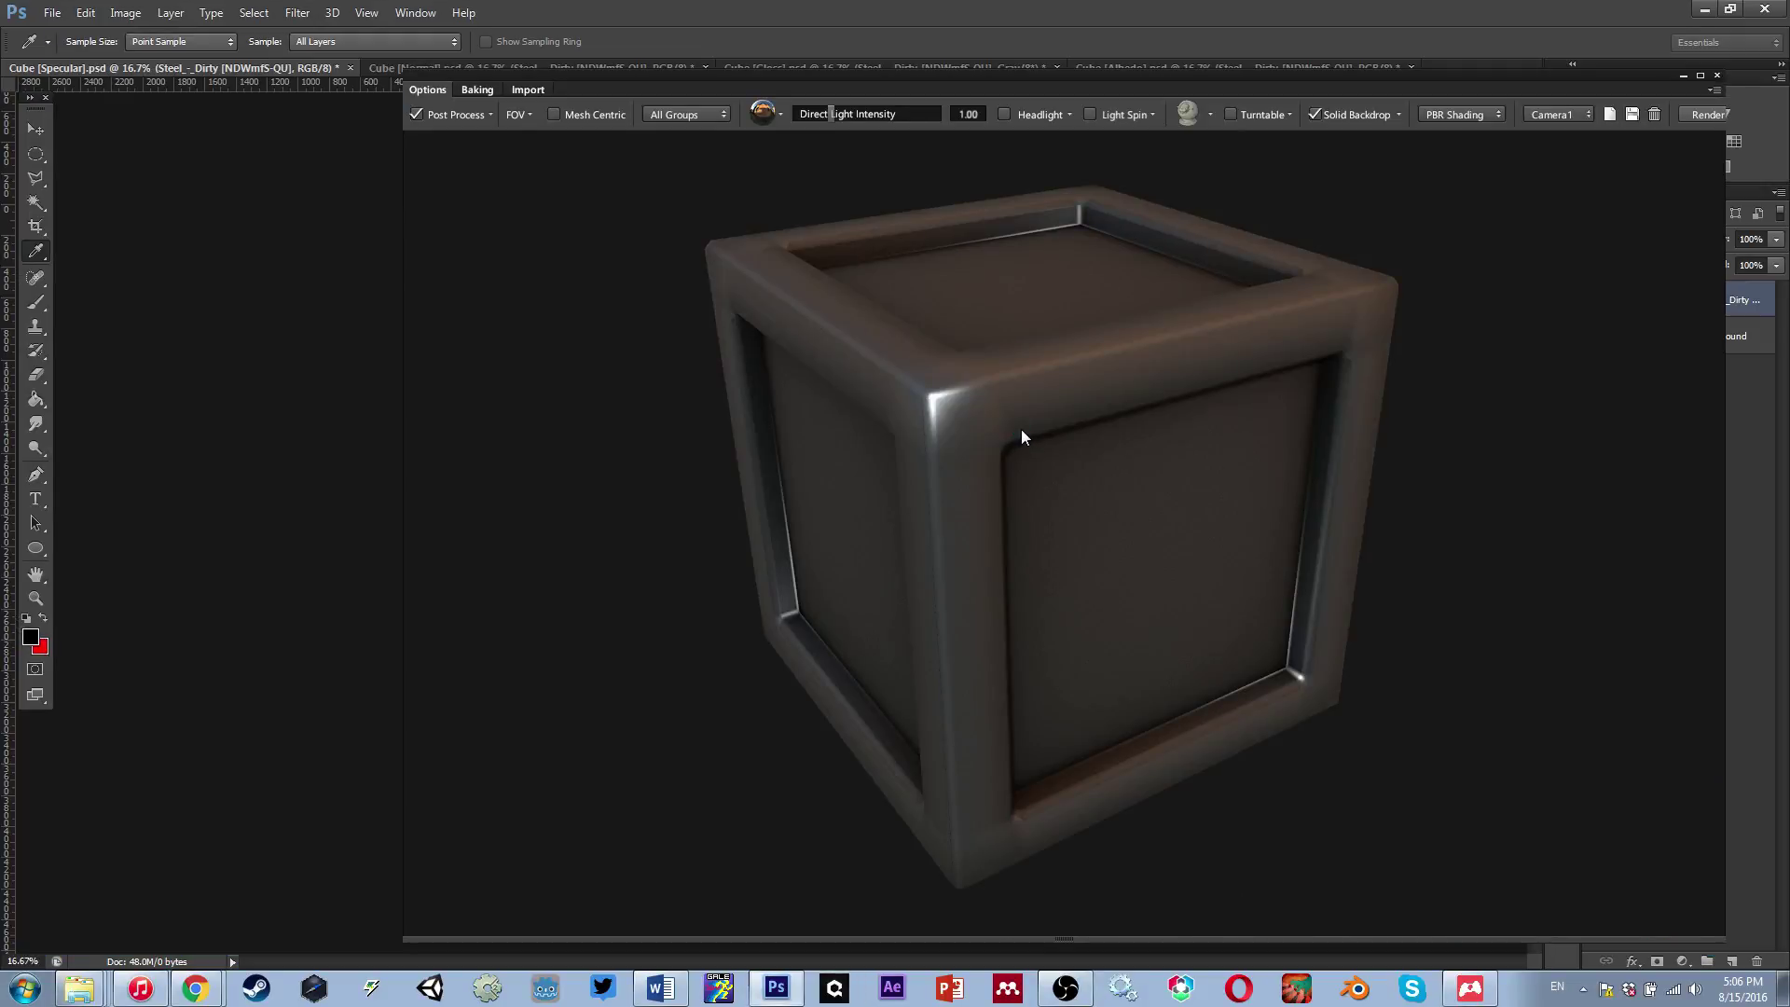
# Orbit the Steel - Dirty cube while cycling through its Albedo, Gloss and Normal documents
pyautogui.moveTo(1021, 412); pyautogui.dragTo(896, 370)
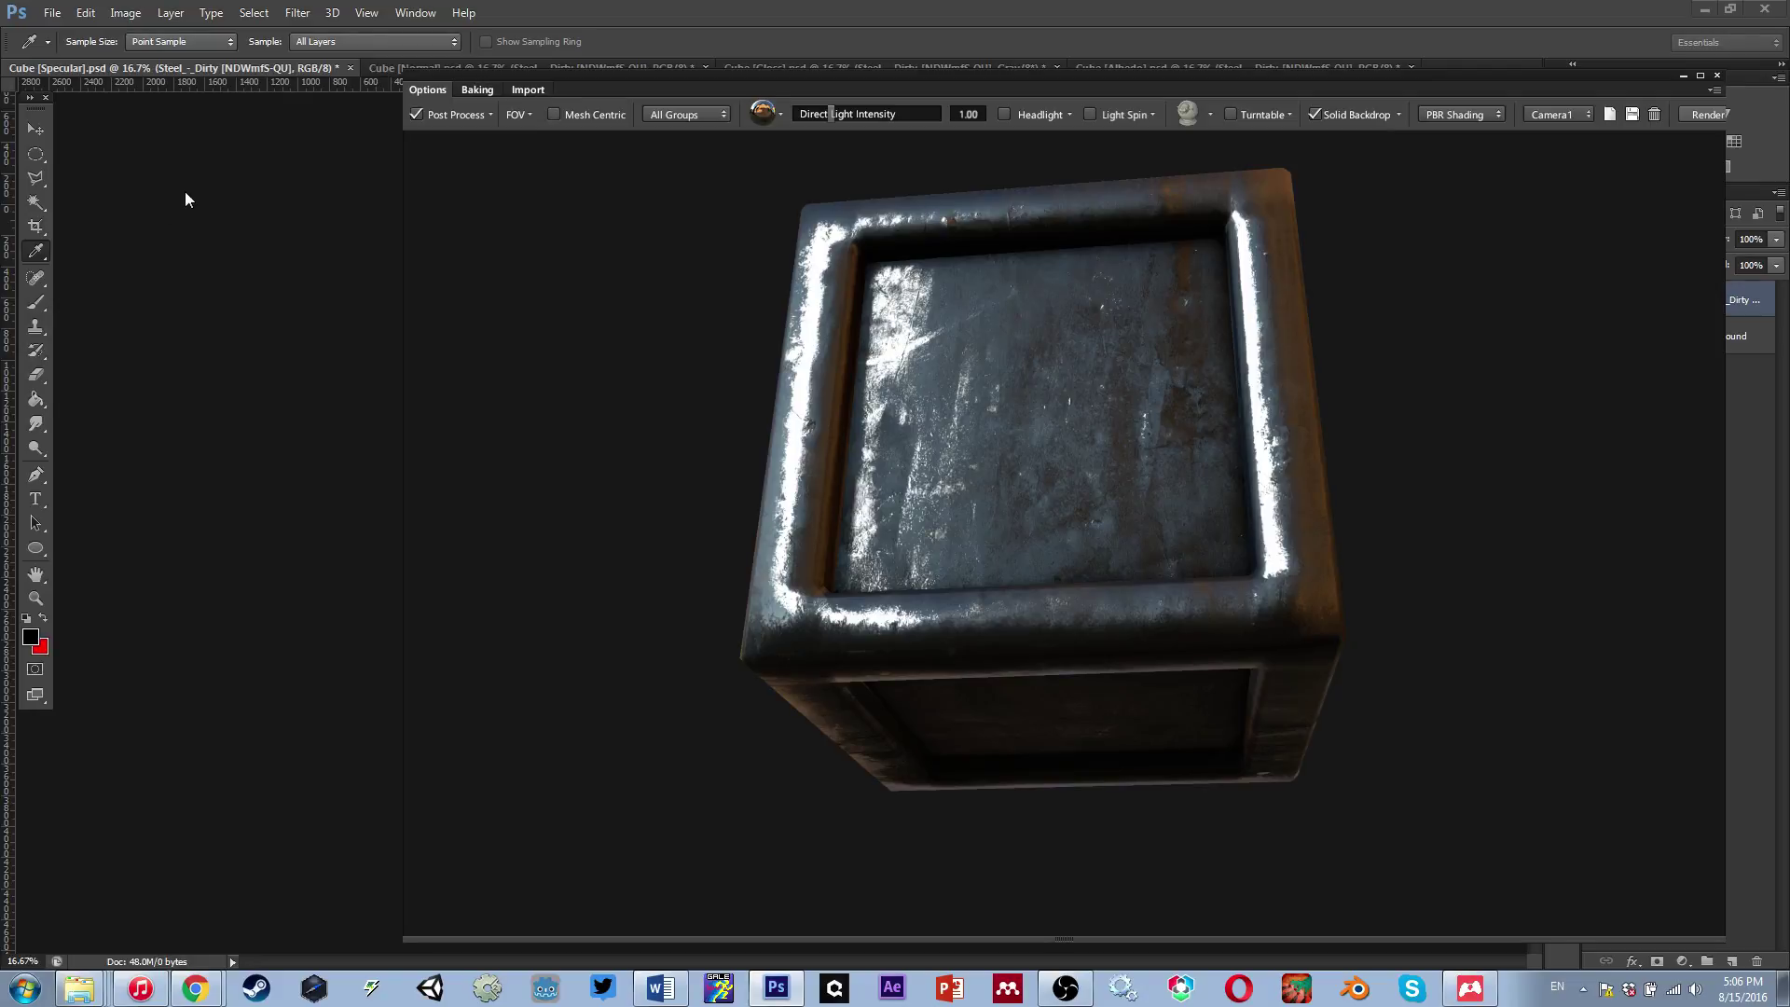
pyautogui.hotkey('ctrl', 'shift', 'Tab')
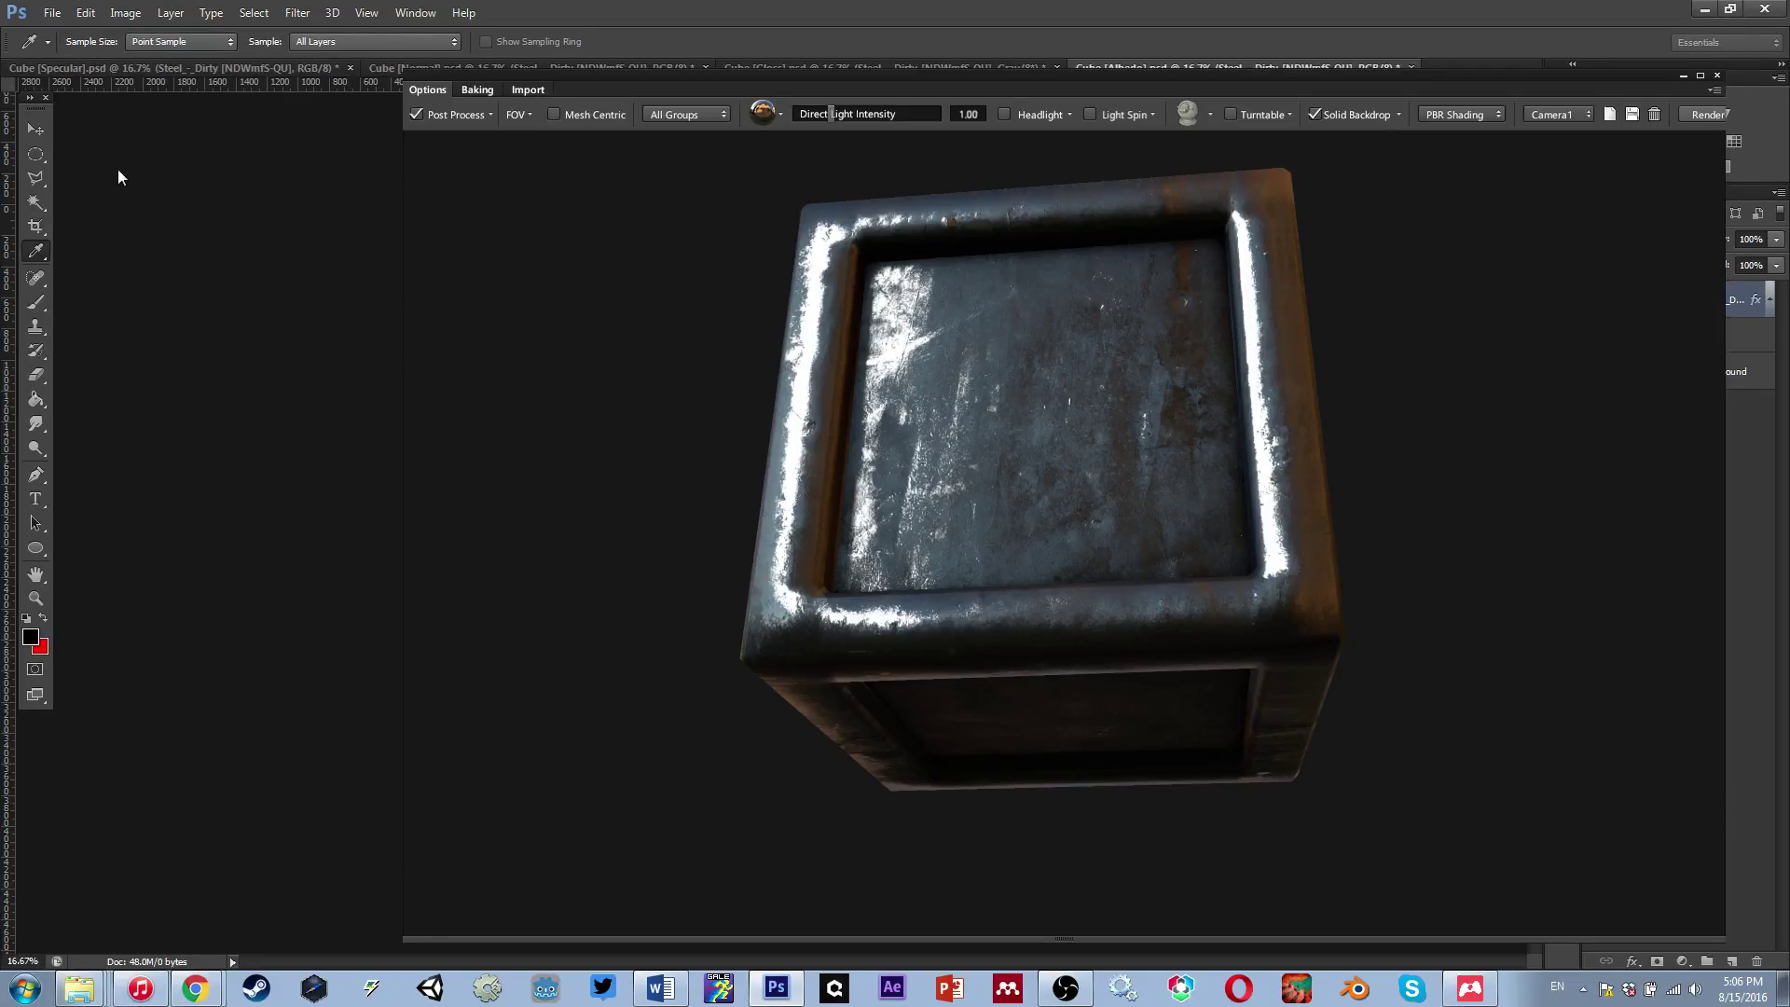
pyautogui.moveTo(983, 359); pyautogui.dragTo(921, 384)
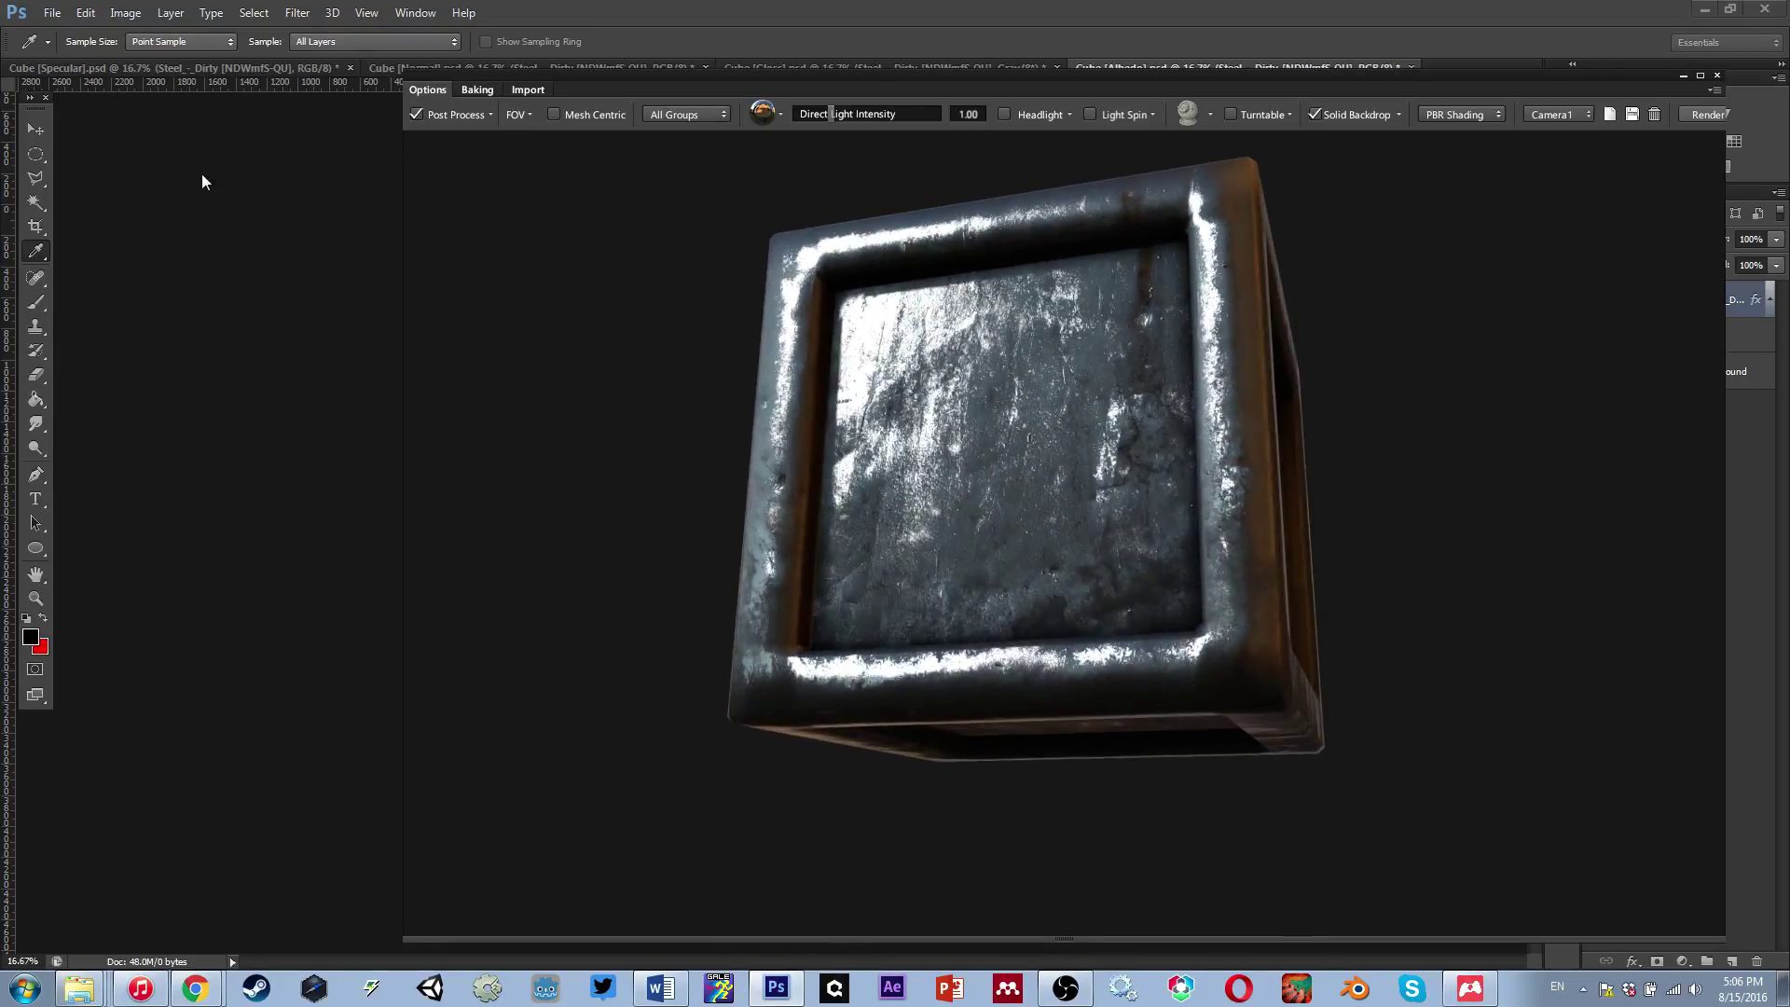
pyautogui.hotkey('ctrl', 'shift', 'Tab')
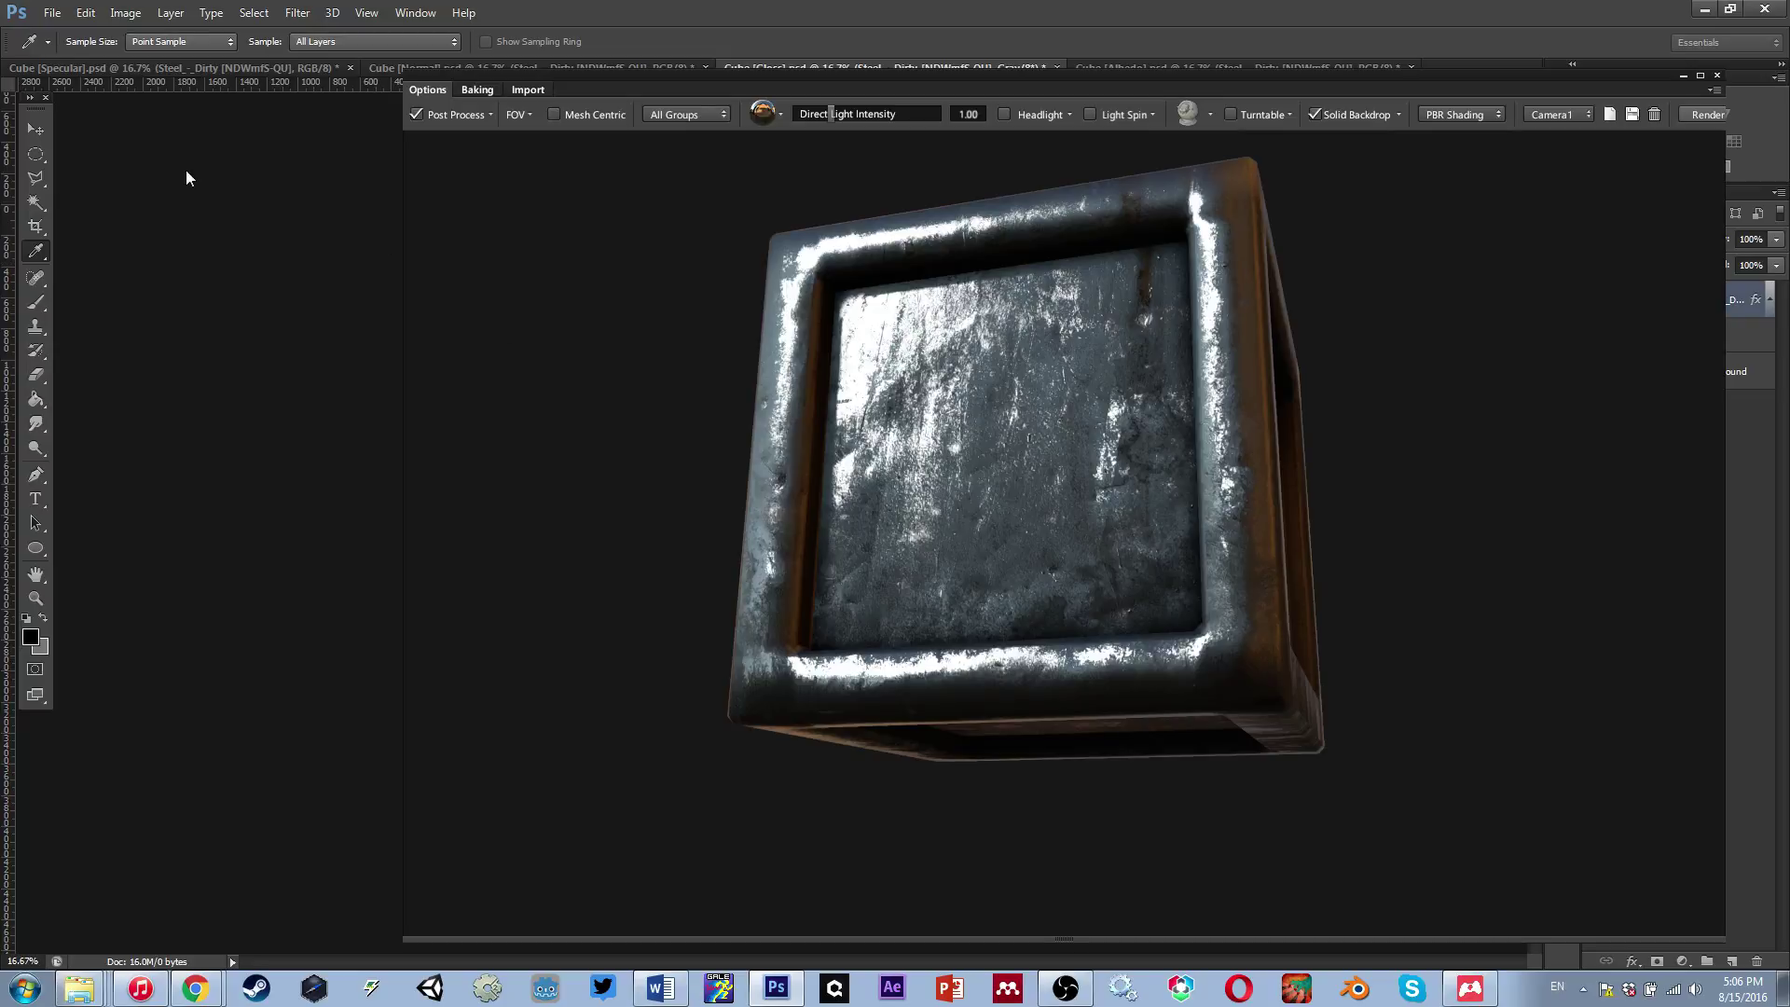
pyautogui.hotkey('ctrl', 'shift', 'Tab')
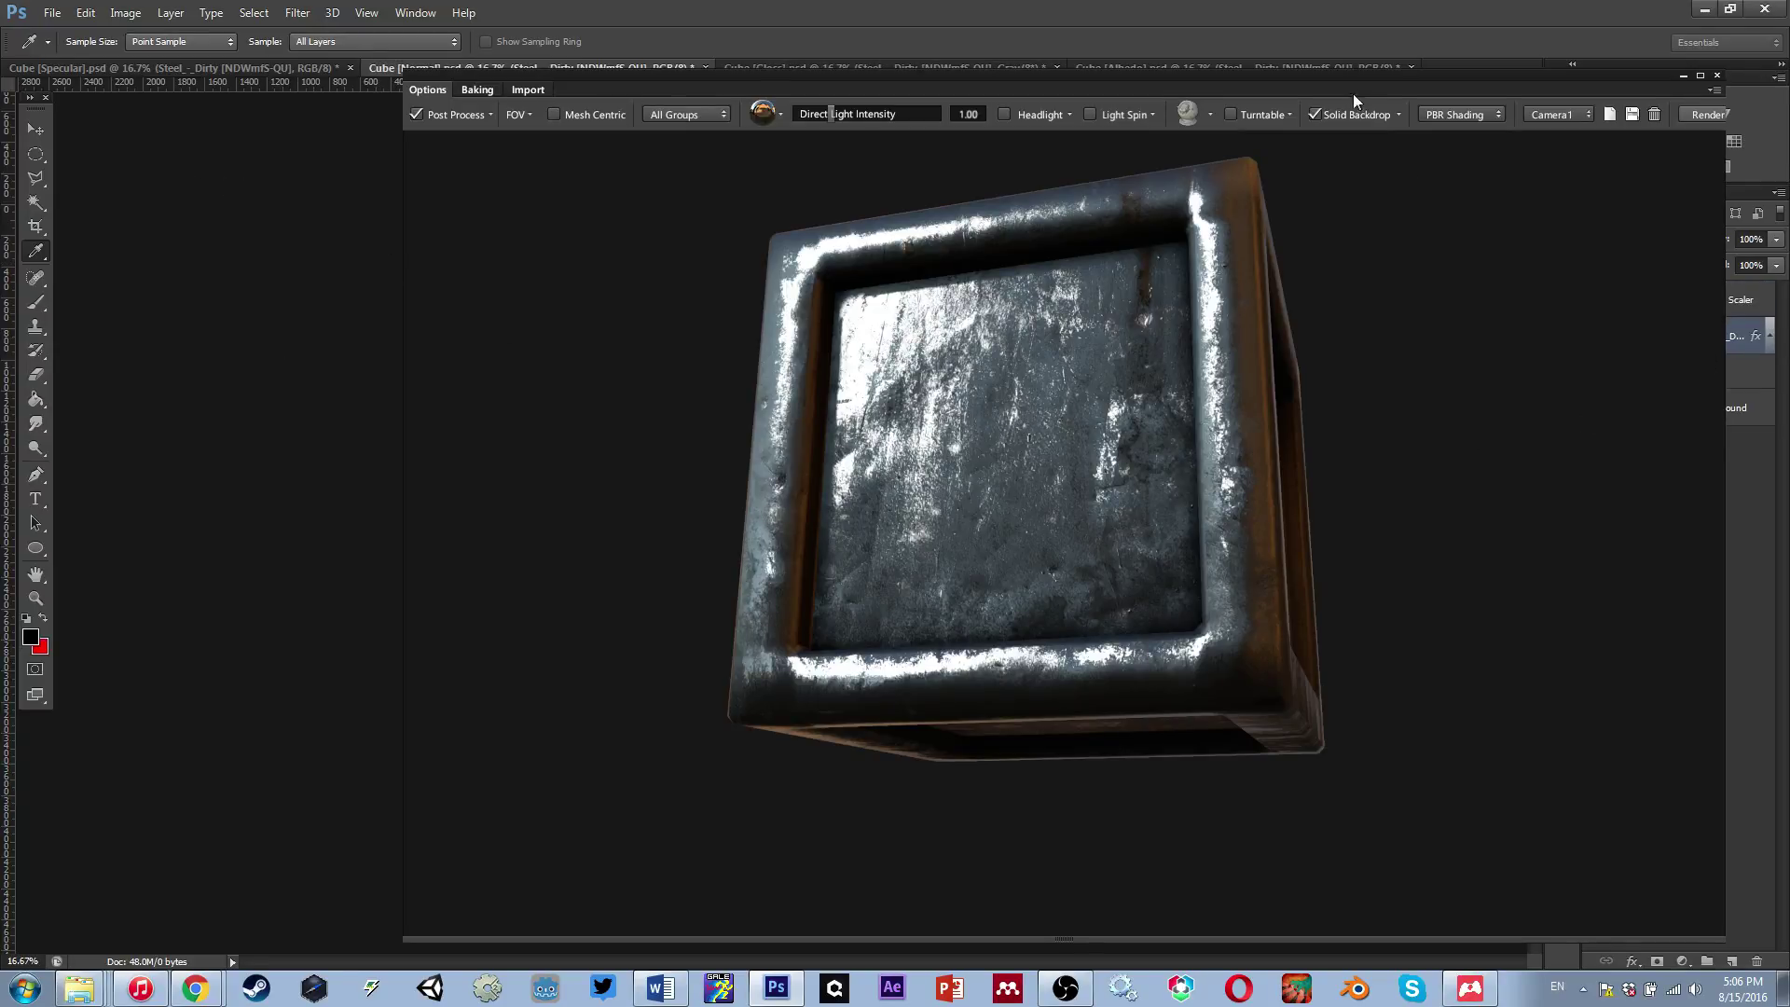
# Turn on Solid Backdrop, inspect the cube's sides, and end on the Cube [Albedo] document
pyautogui.click(1313, 113)
pyautogui.hotkey('ctrl', 'shift', 'Tab')
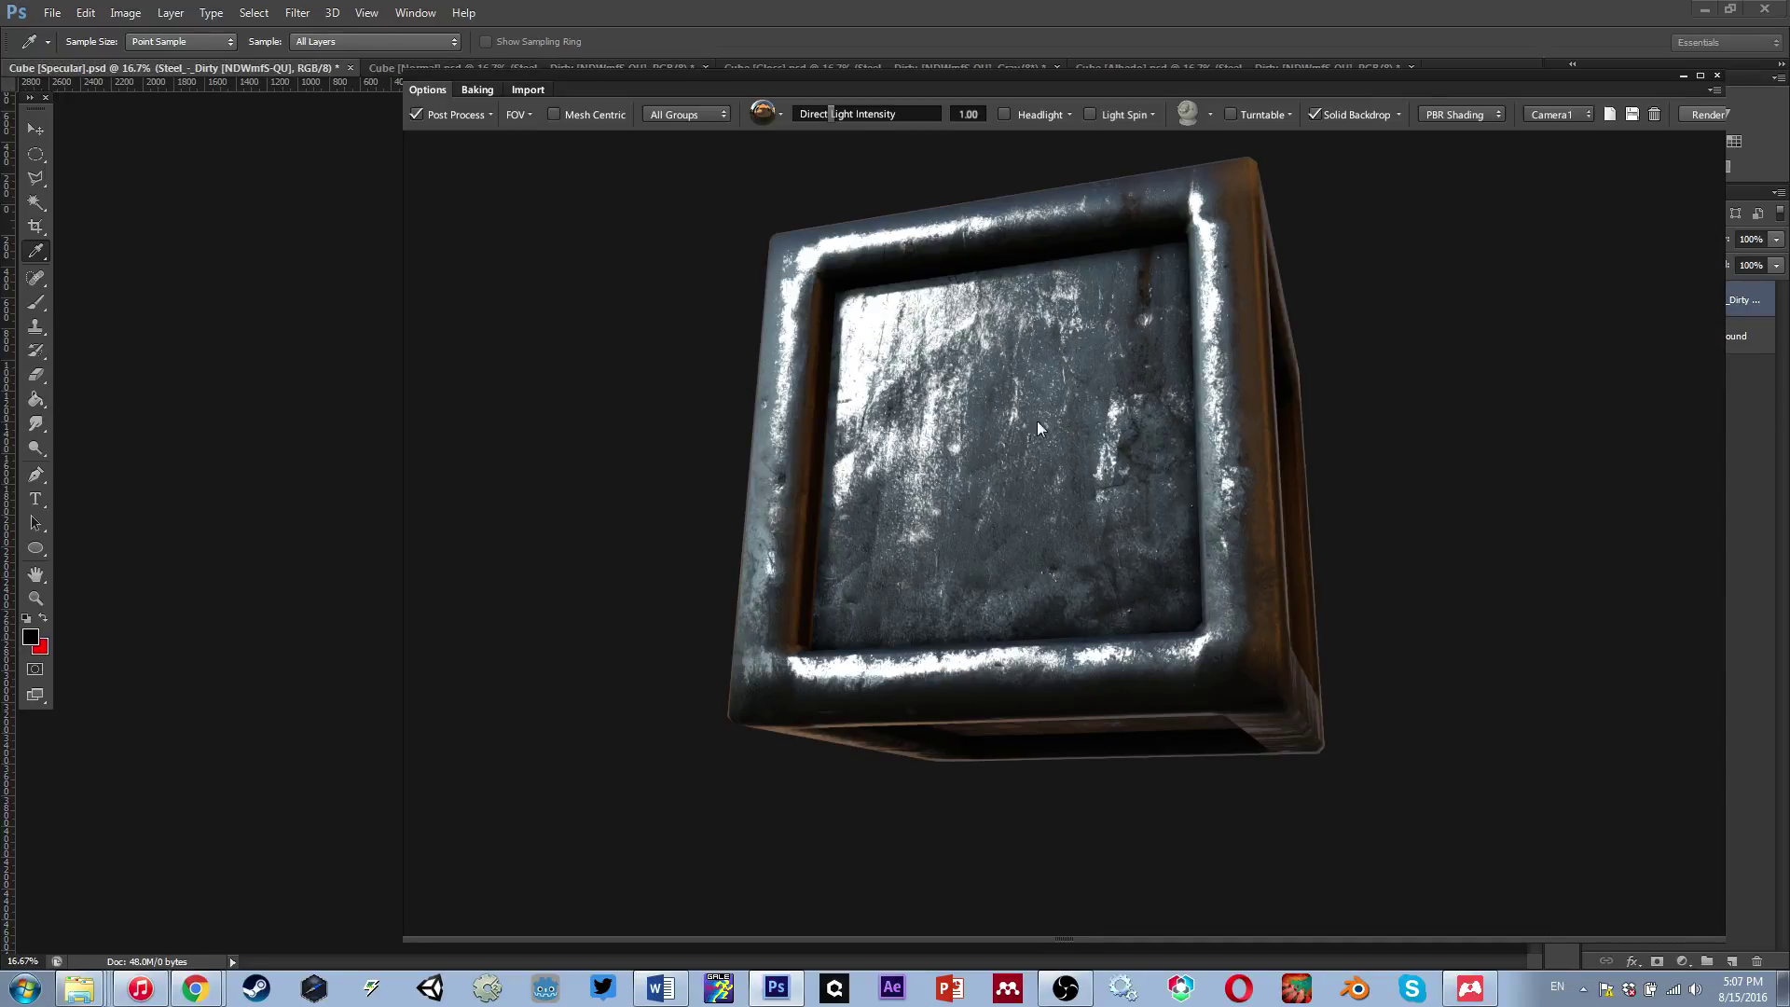
pyautogui.moveTo(1010, 393)
pyautogui.mouseDown()
pyautogui.moveTo(936, 392)
pyautogui.moveTo(974, 354)
pyautogui.moveTo(1038, 372)
pyautogui.moveTo(988, 461)
pyautogui.moveTo(1039, 502)
pyautogui.moveTo(1113, 502)
pyautogui.moveTo(979, 462)
pyautogui.moveTo(1053, 400)
pyautogui.moveTo(1013, 382)
pyautogui.moveTo(1037, 393)
pyautogui.mouseUp()
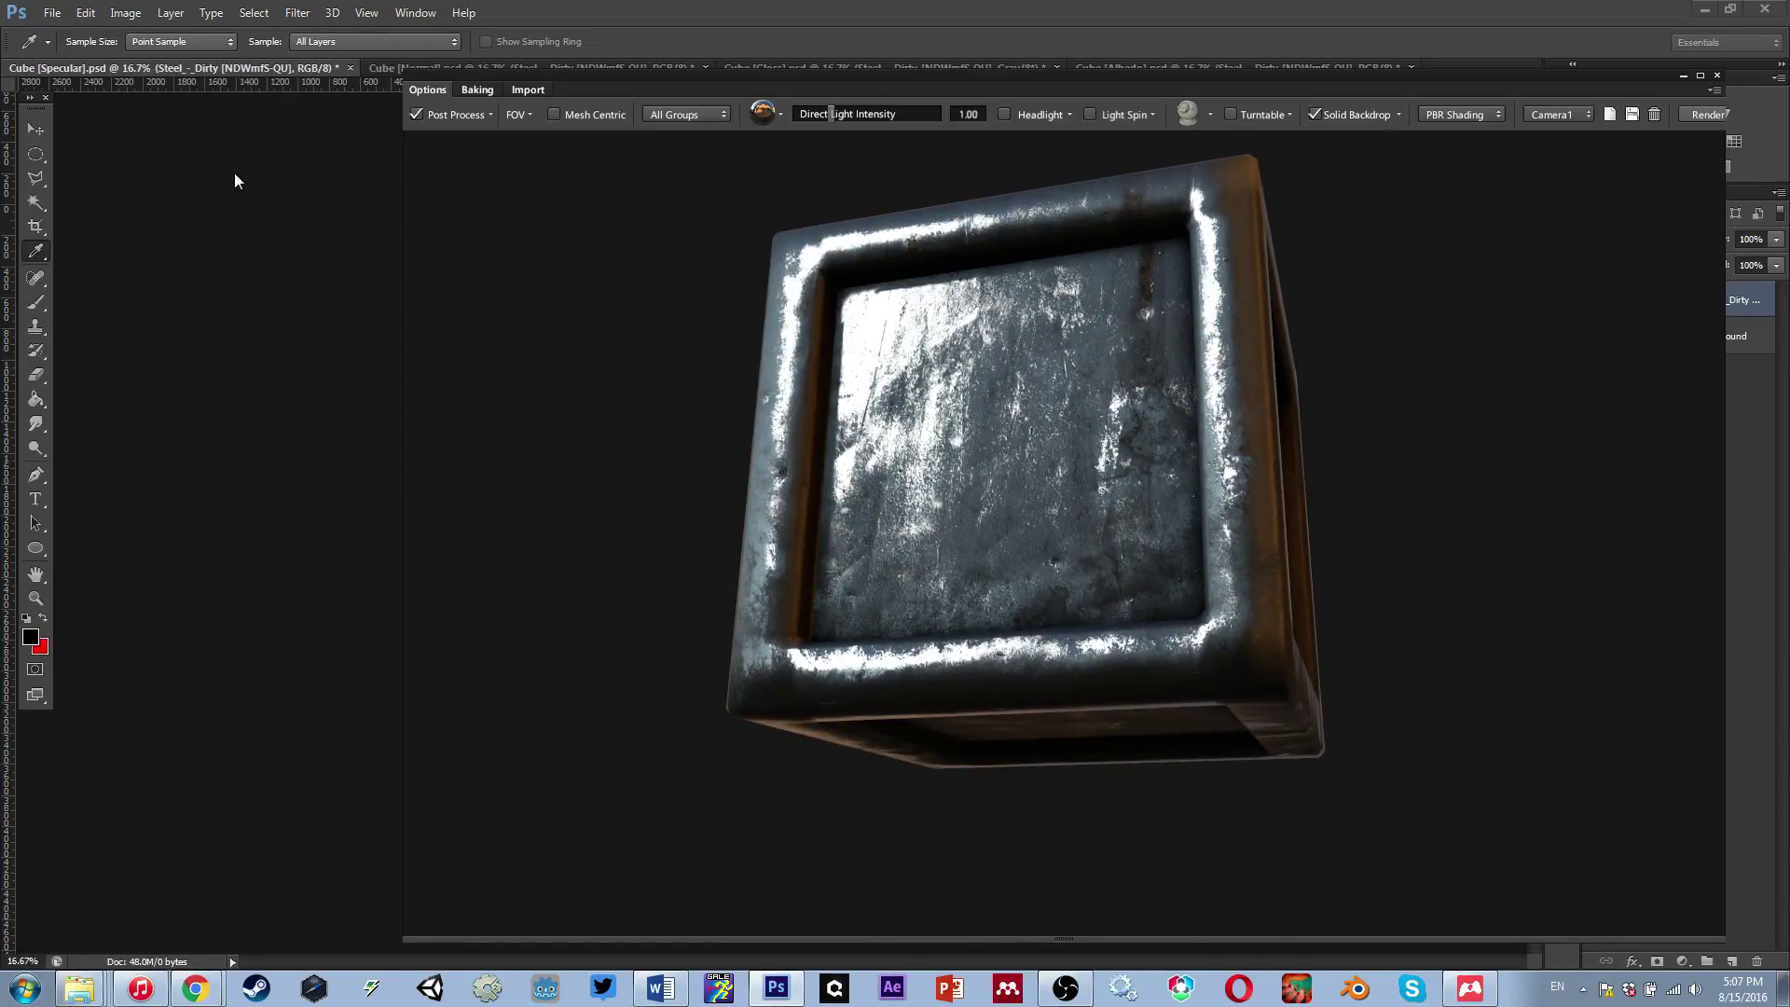
pyautogui.moveTo(880, 331)
pyautogui.mouseDown()
pyautogui.moveTo(848, 335)
pyautogui.moveTo(888, 332)
pyautogui.mouseUp()
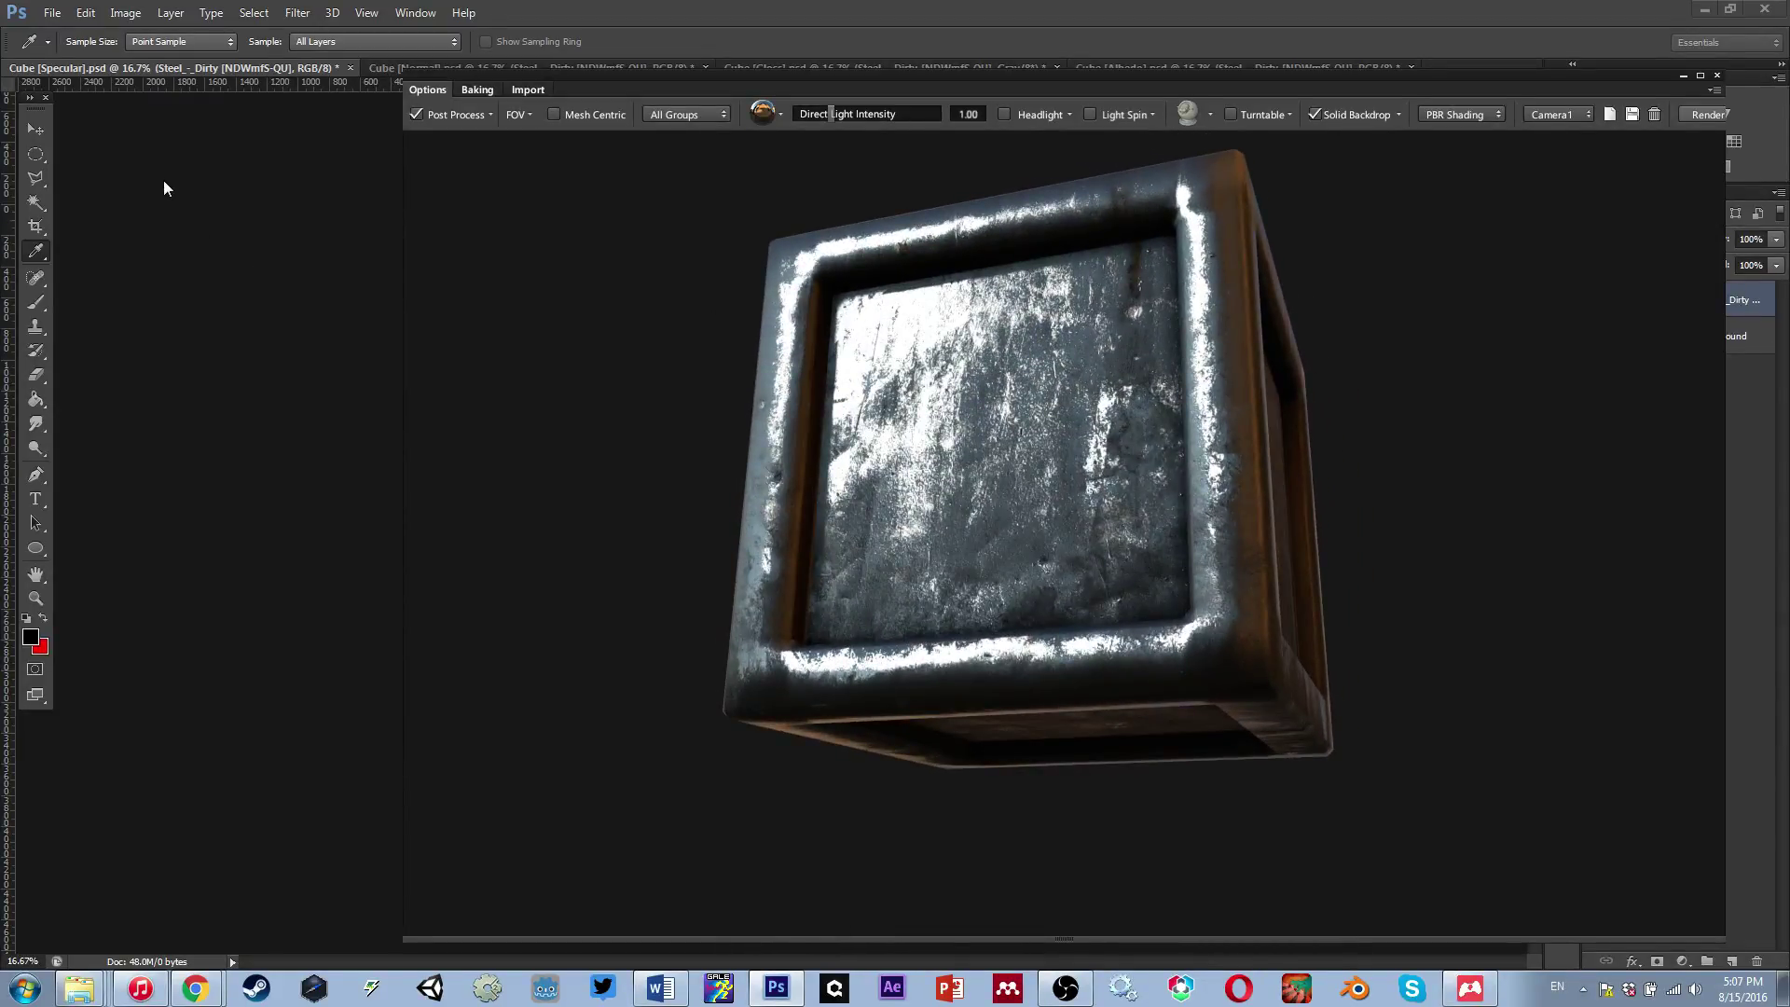
pyautogui.hotkey('ctrl', 'Tab')
pyautogui.hotkey('ctrl', 'Tab')
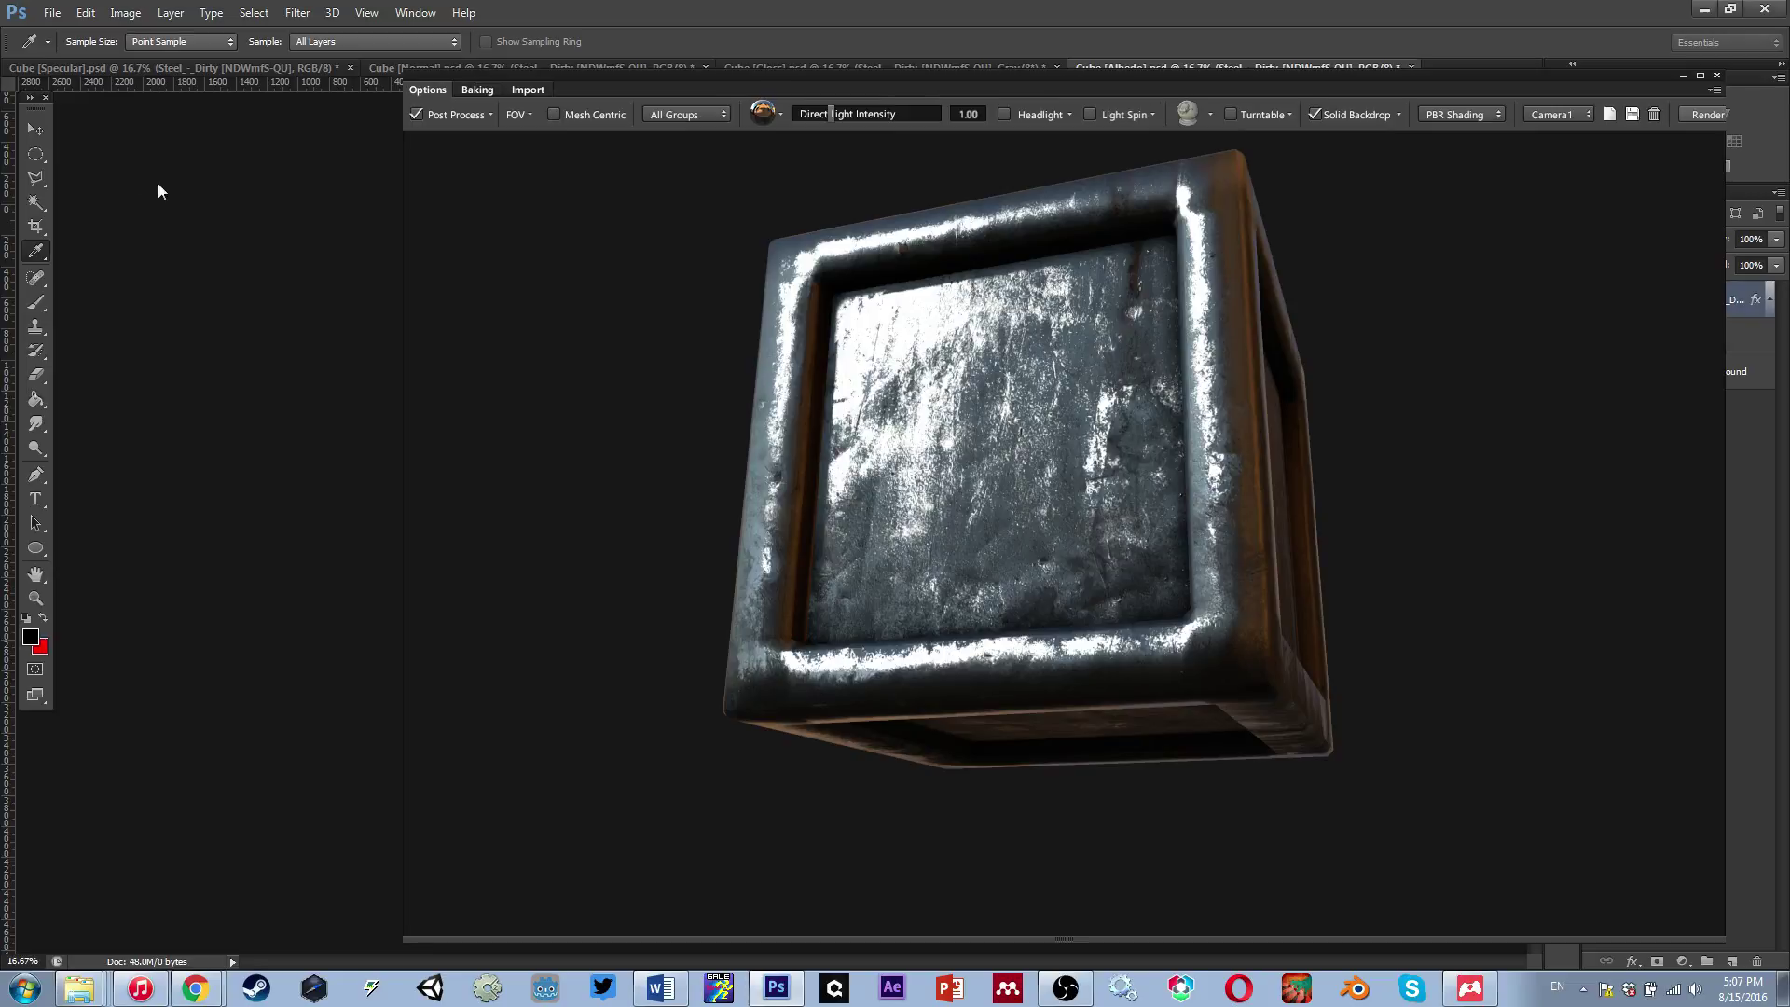
pyautogui.hotkey('ctrl', 'shift', 'Tab')
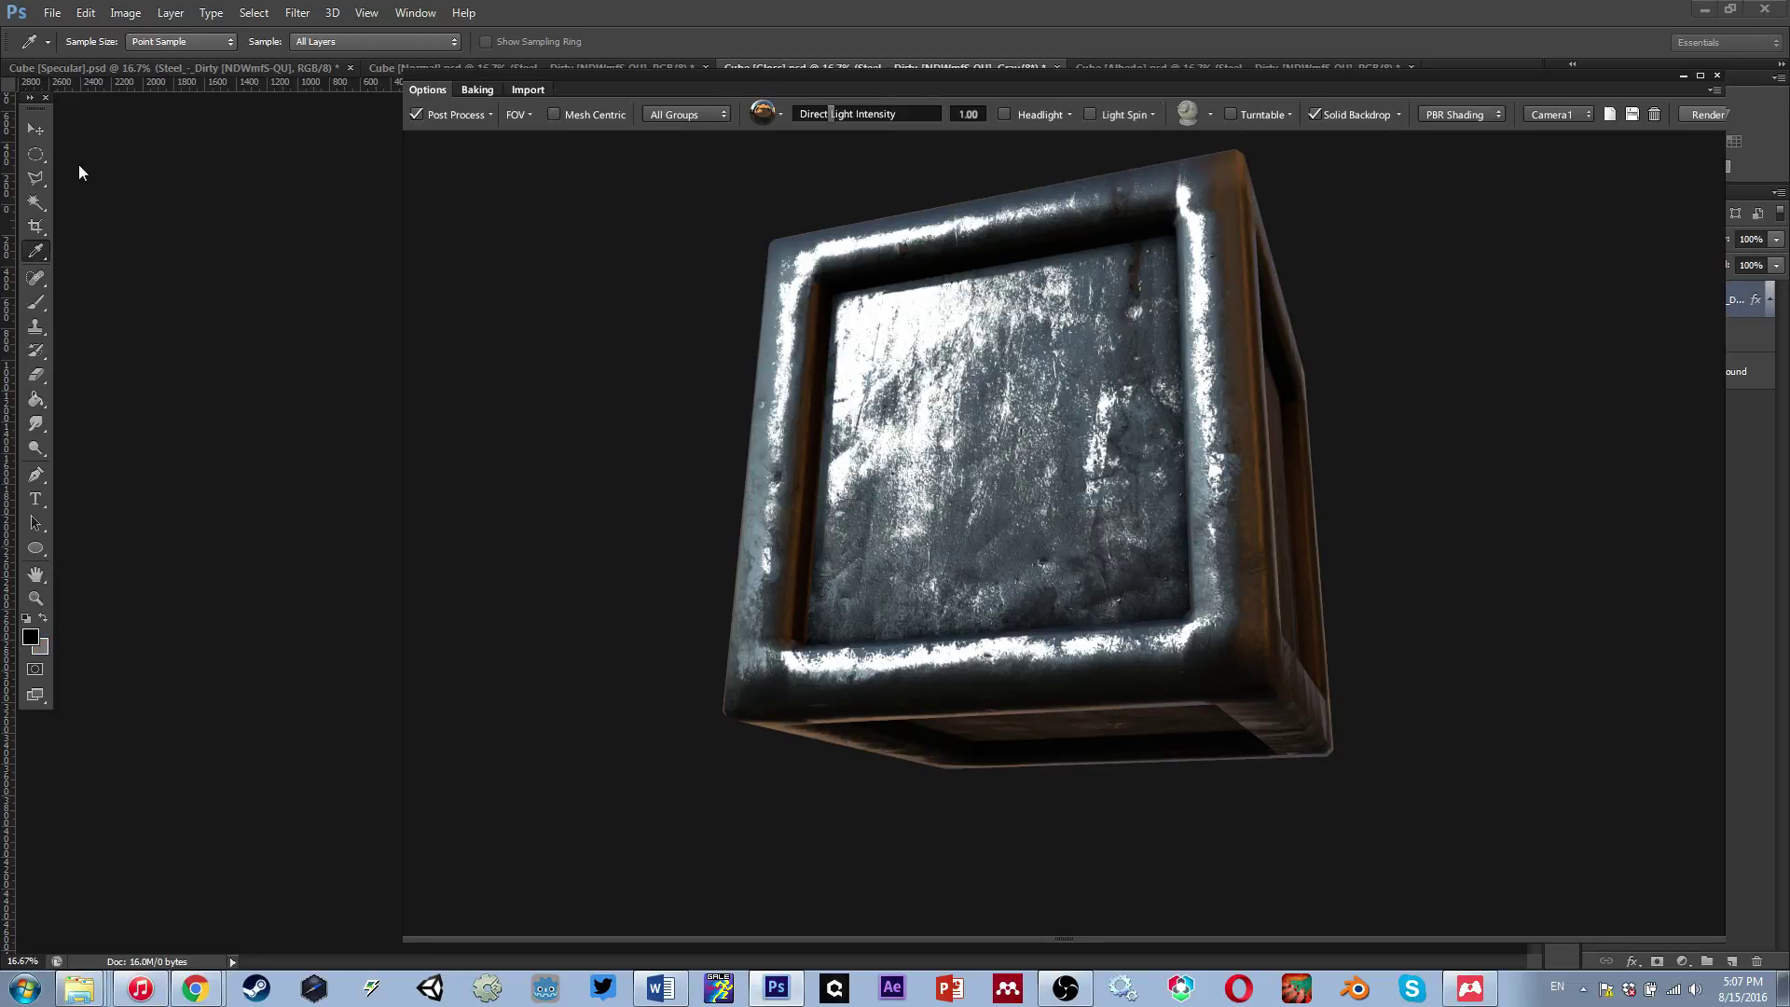
pyautogui.hotkey('ctrl', 'Tab')
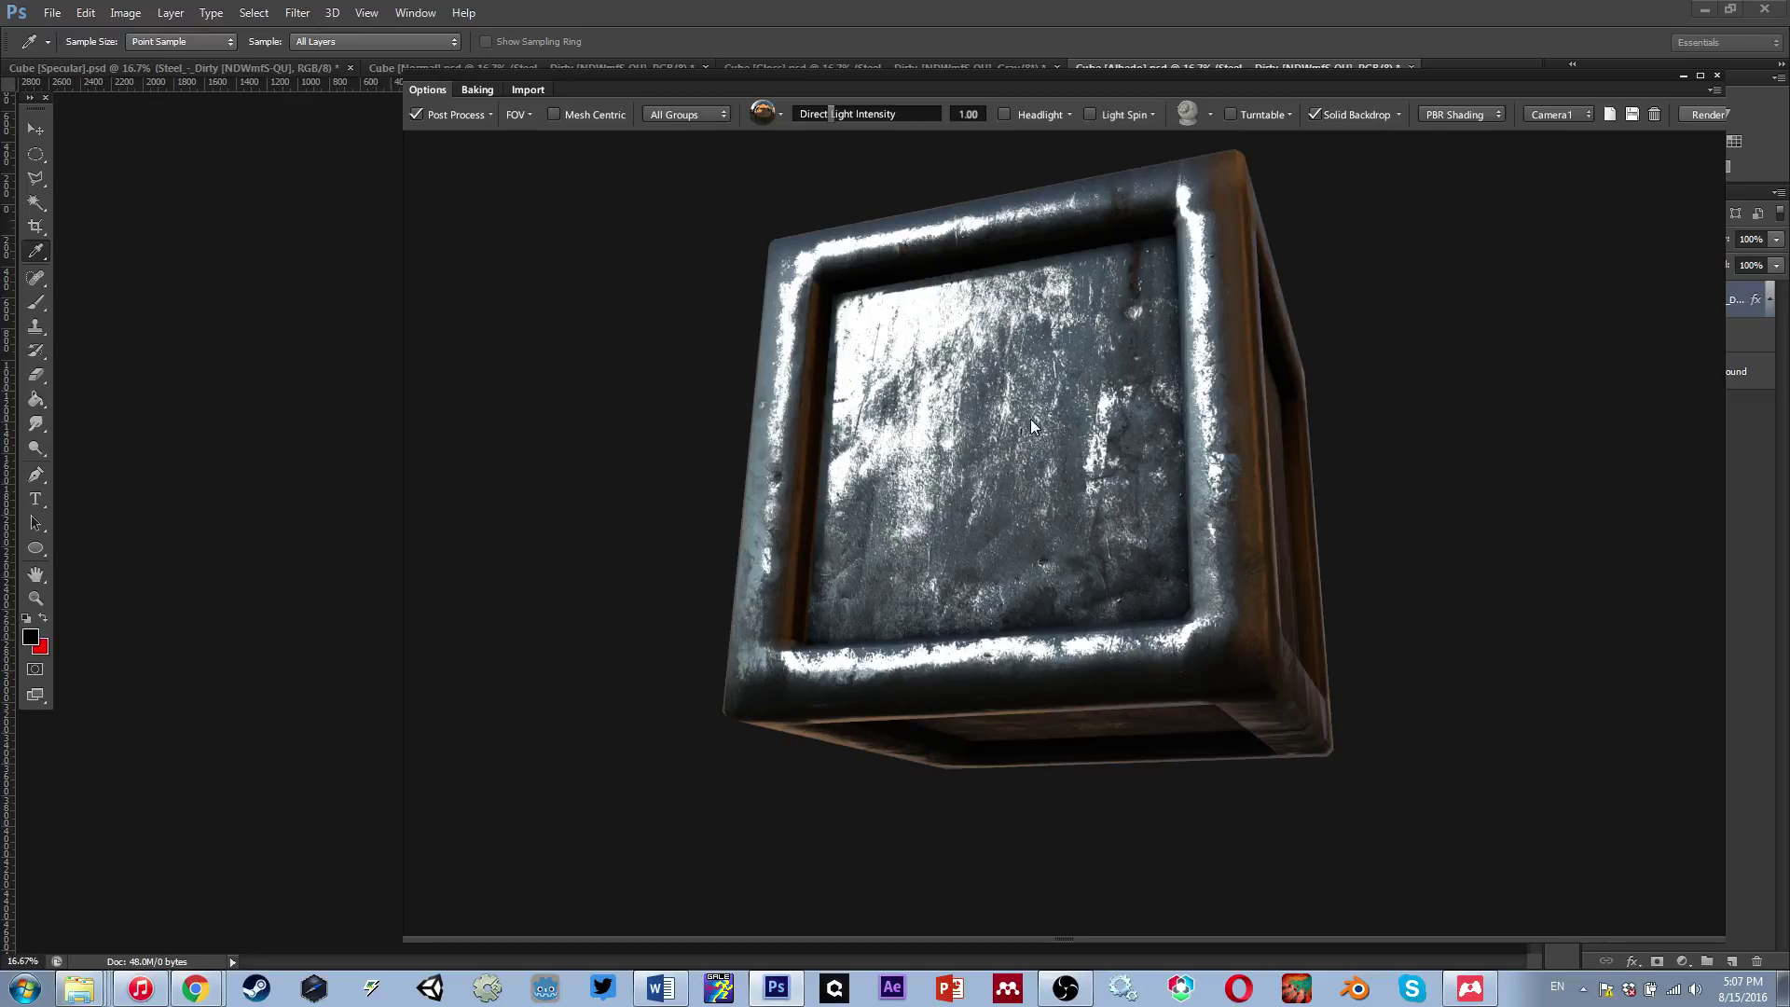
# Orbit the steel cube to inspect its sides and bottom
pyautogui.moveTo(1070, 473); pyautogui.dragTo(1094, 527)
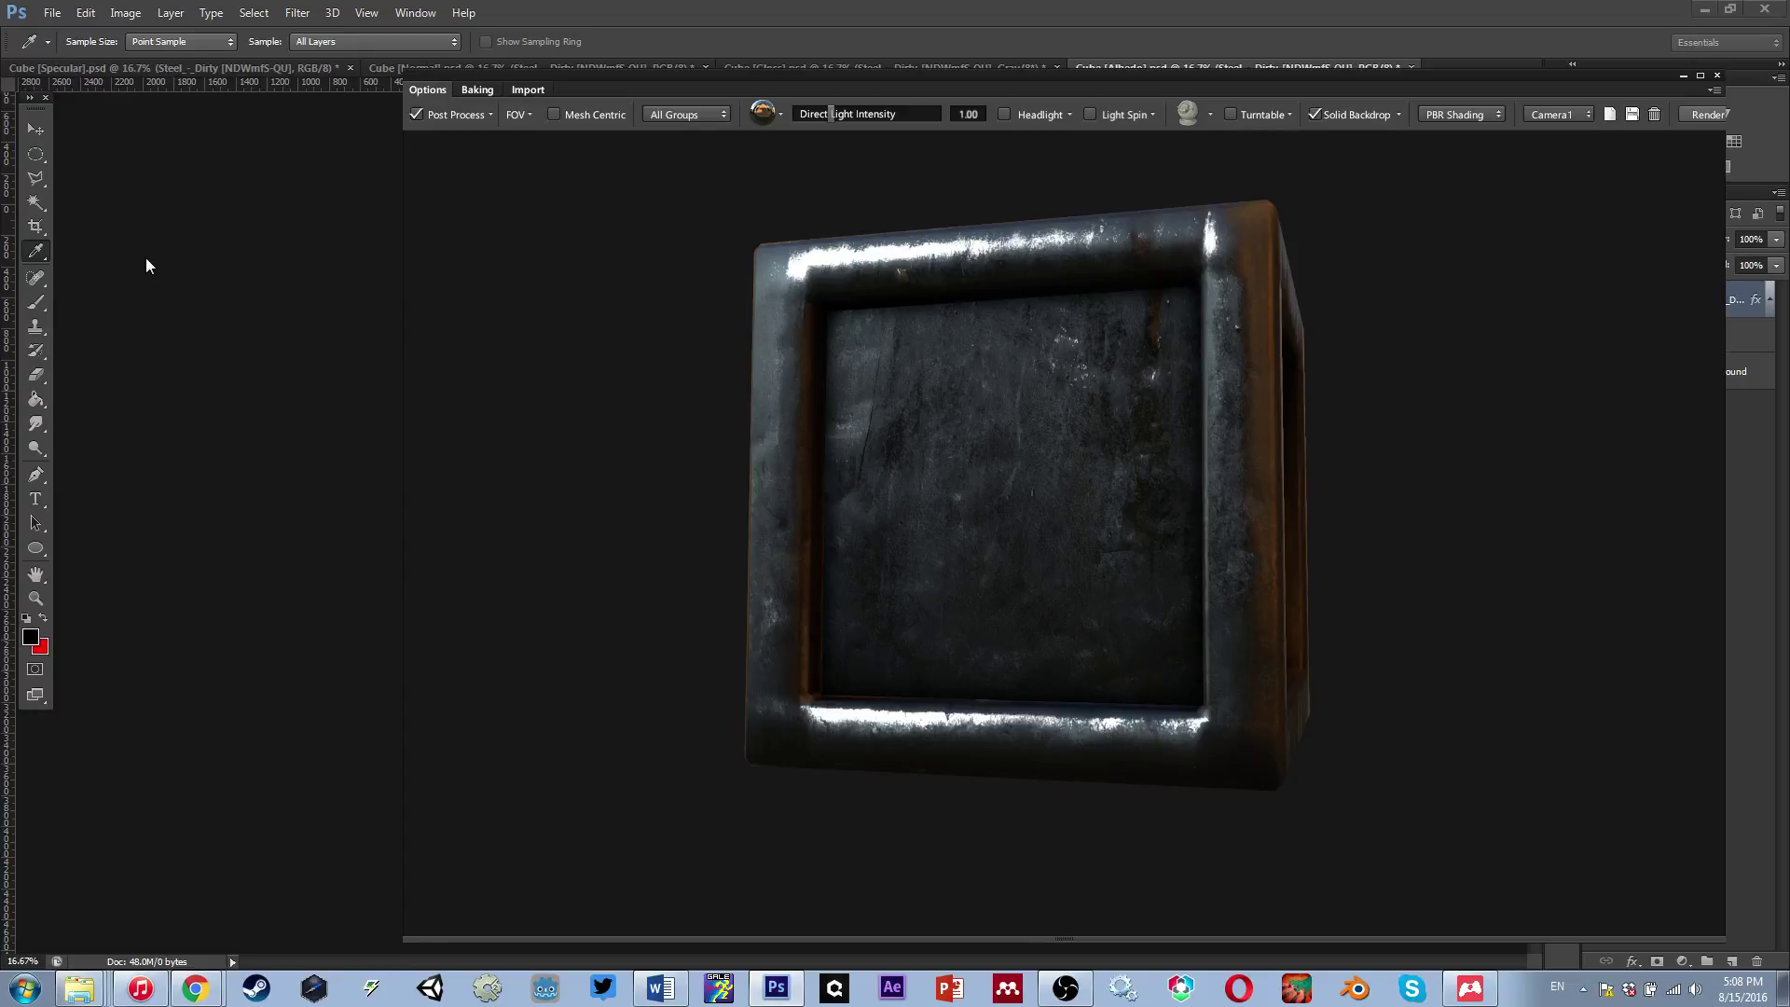
pyautogui.moveTo(852, 458); pyautogui.dragTo(786, 381)
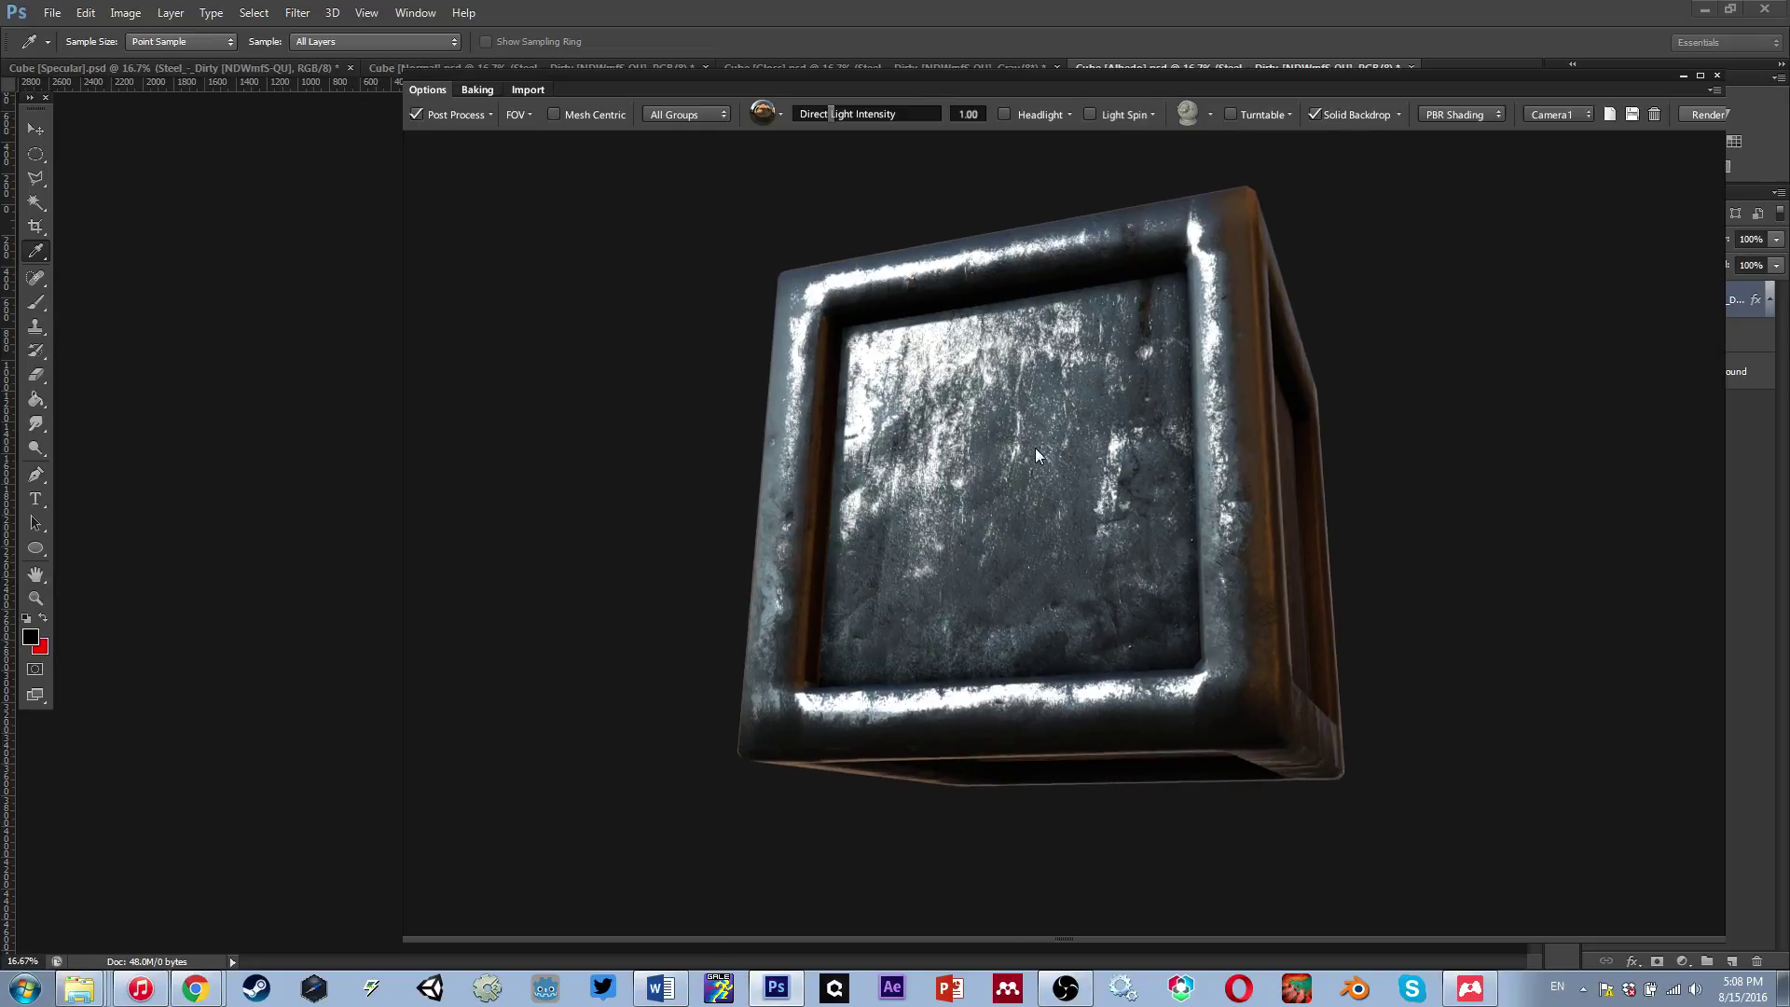
pyautogui.moveTo(1032, 495); pyautogui.dragTo(991, 473)
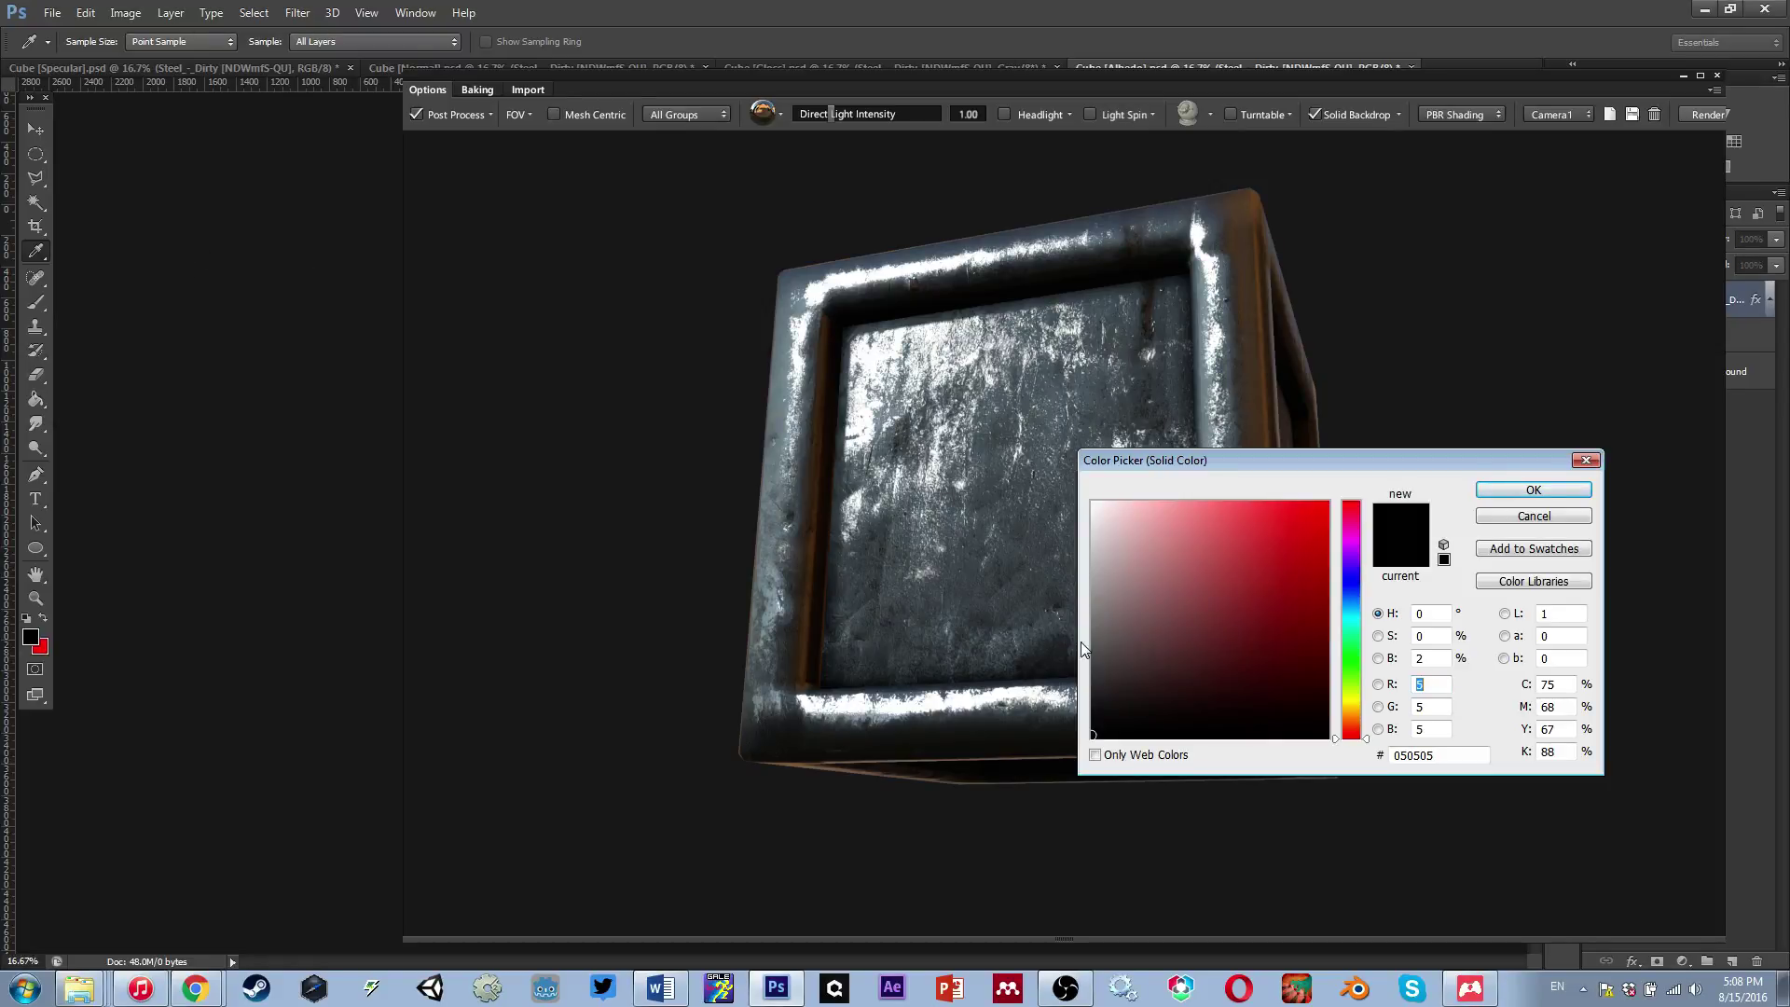
# Recolour the Albedo solid fill, first testing red (255), then settling on dark grey
pyautogui.click(1529, 492)
pyautogui.moveTo(986, 434); pyautogui.dragTo(265, 270)
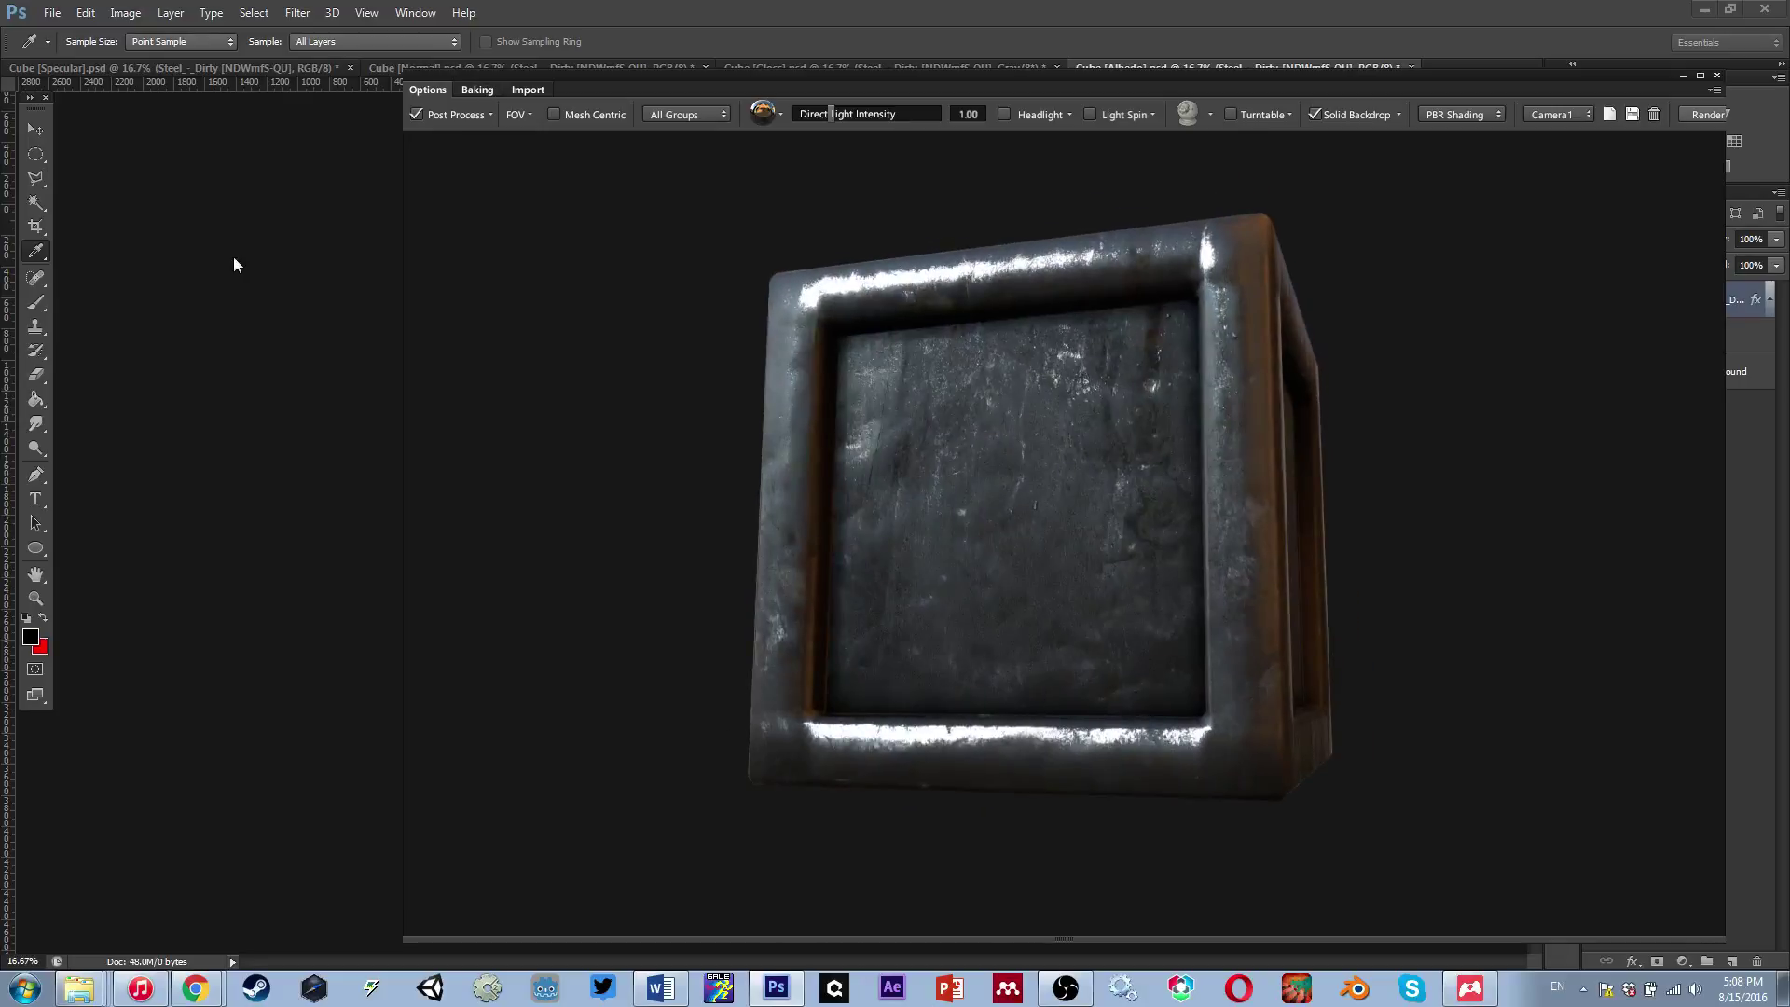
pyautogui.write('255')
pyautogui.click(1490, 491)
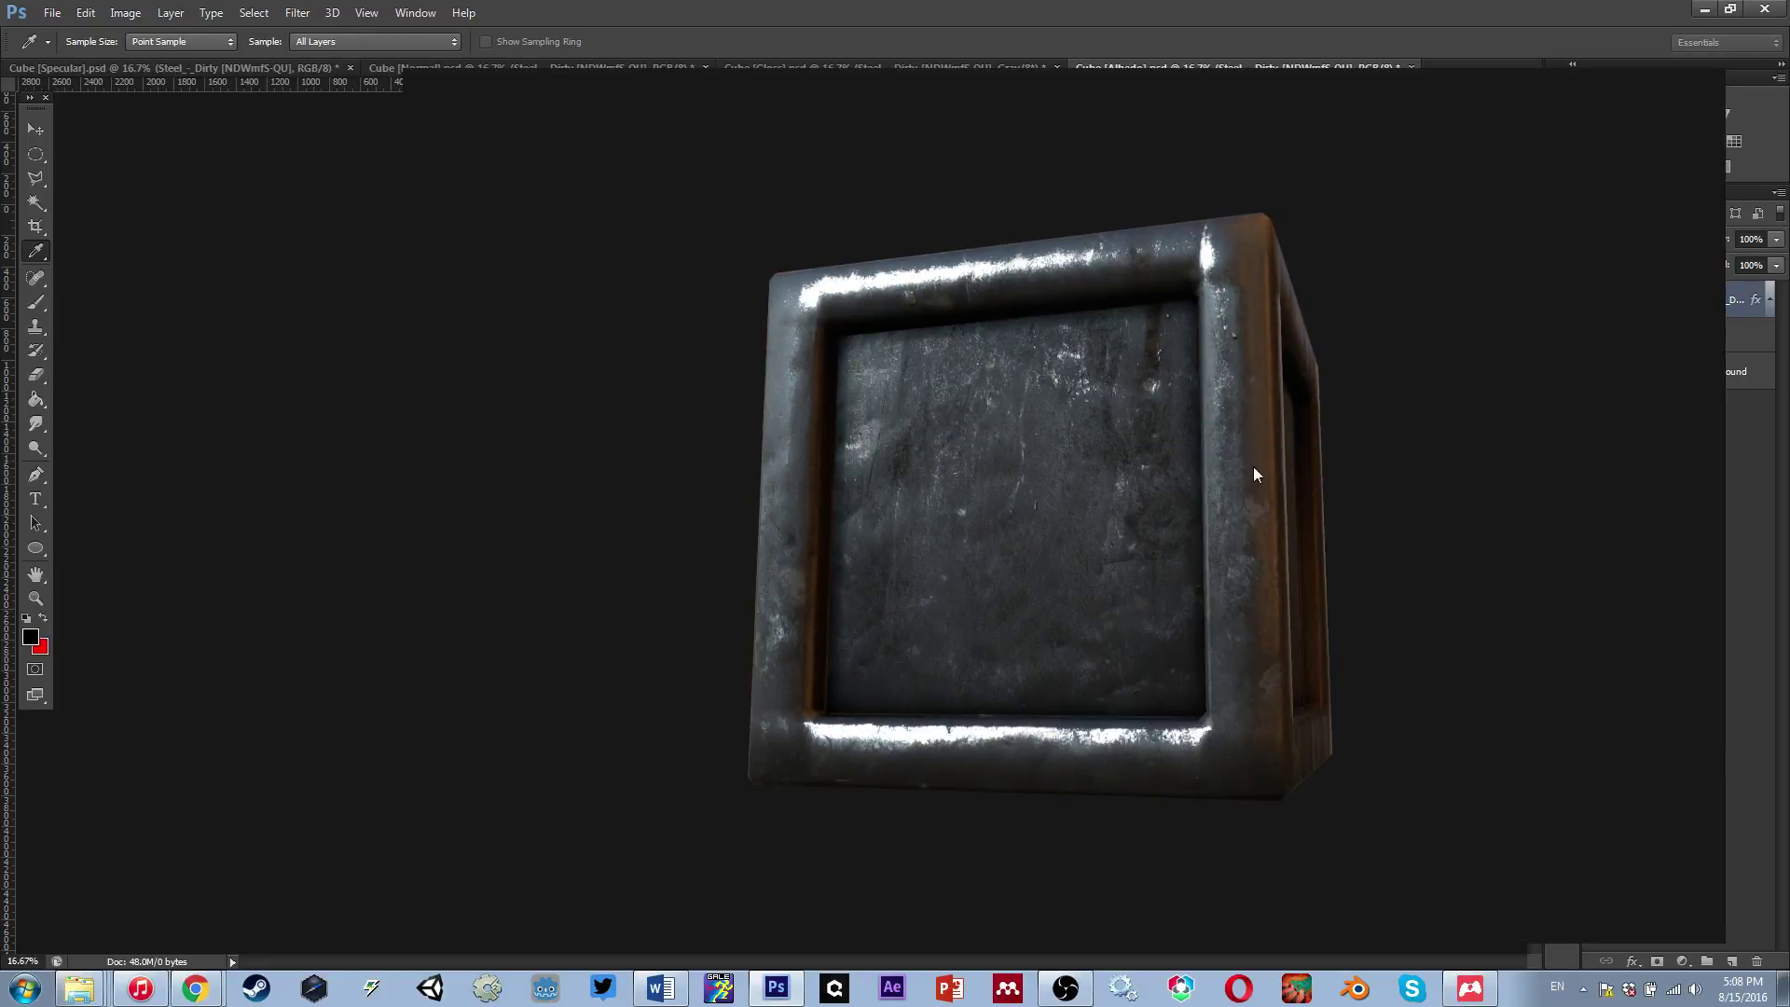
pyautogui.moveTo(1015, 455)
pyautogui.mouseDown()
pyautogui.moveTo(1171, 562)
pyautogui.moveTo(1150, 484)
pyautogui.moveTo(981, 451)
pyautogui.moveTo(1050, 411)
pyautogui.moveTo(1027, 441)
pyautogui.mouseUp()
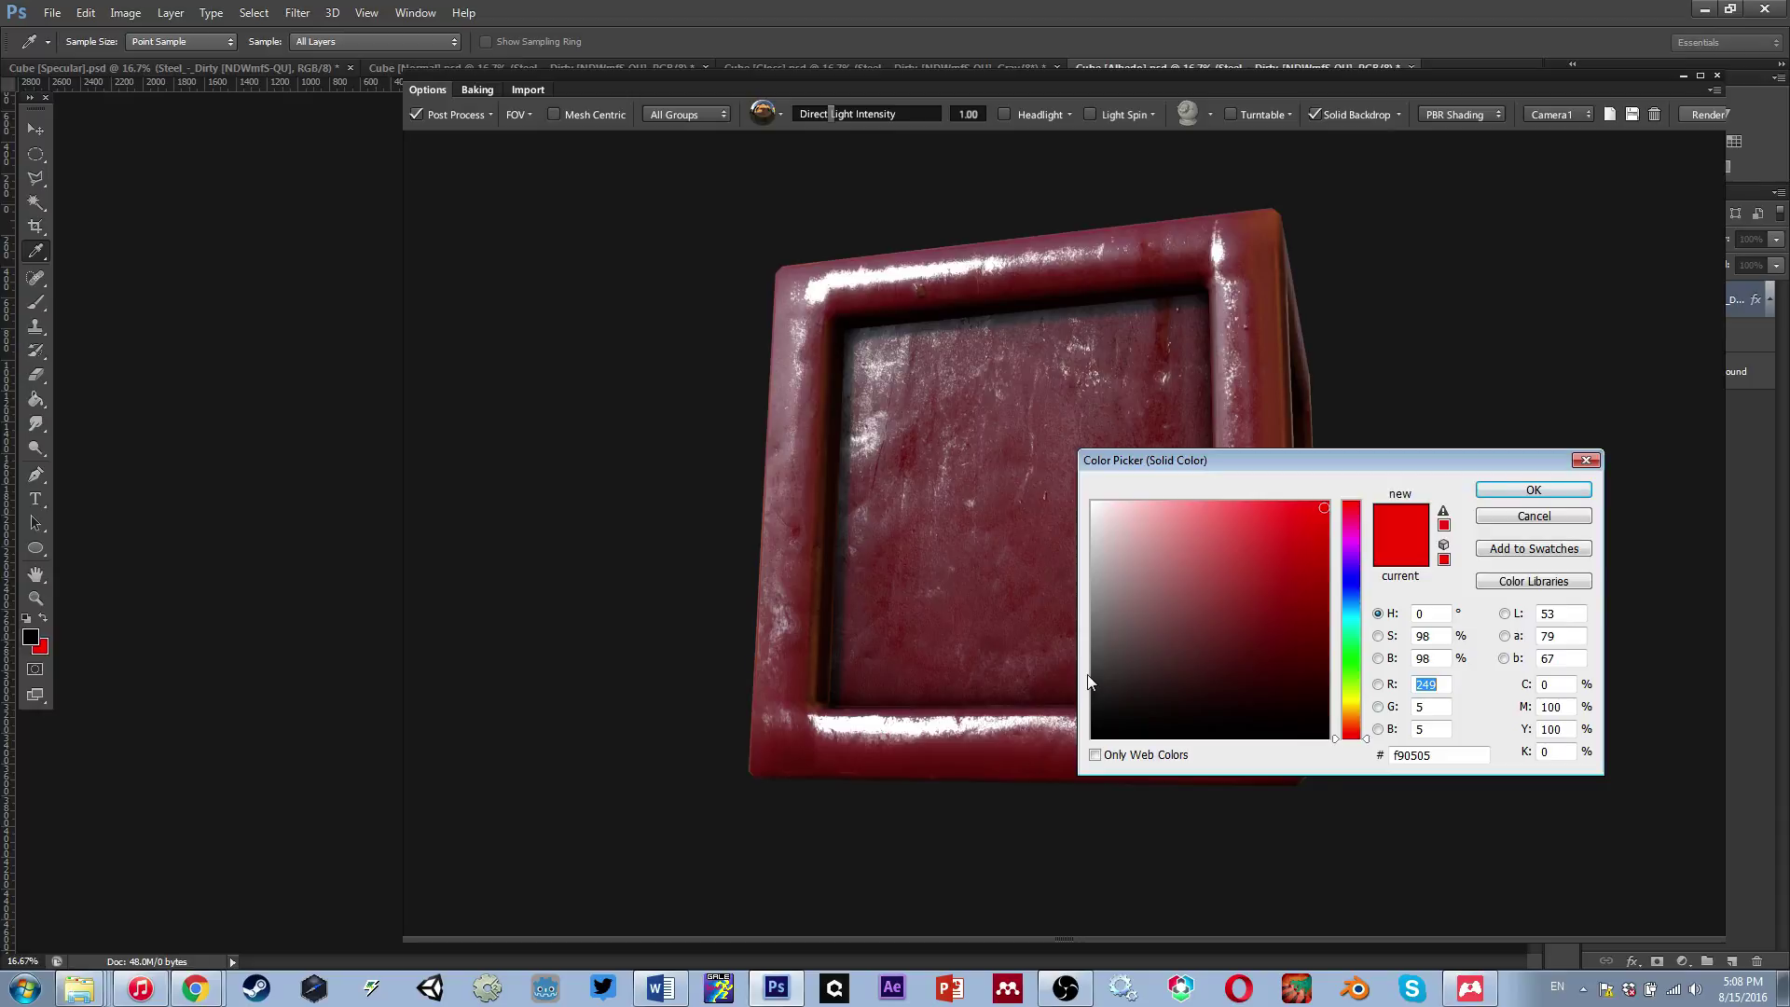
pyautogui.moveTo(1092, 670); pyautogui.dragTo(1092, 685)
pyautogui.click(1515, 492)
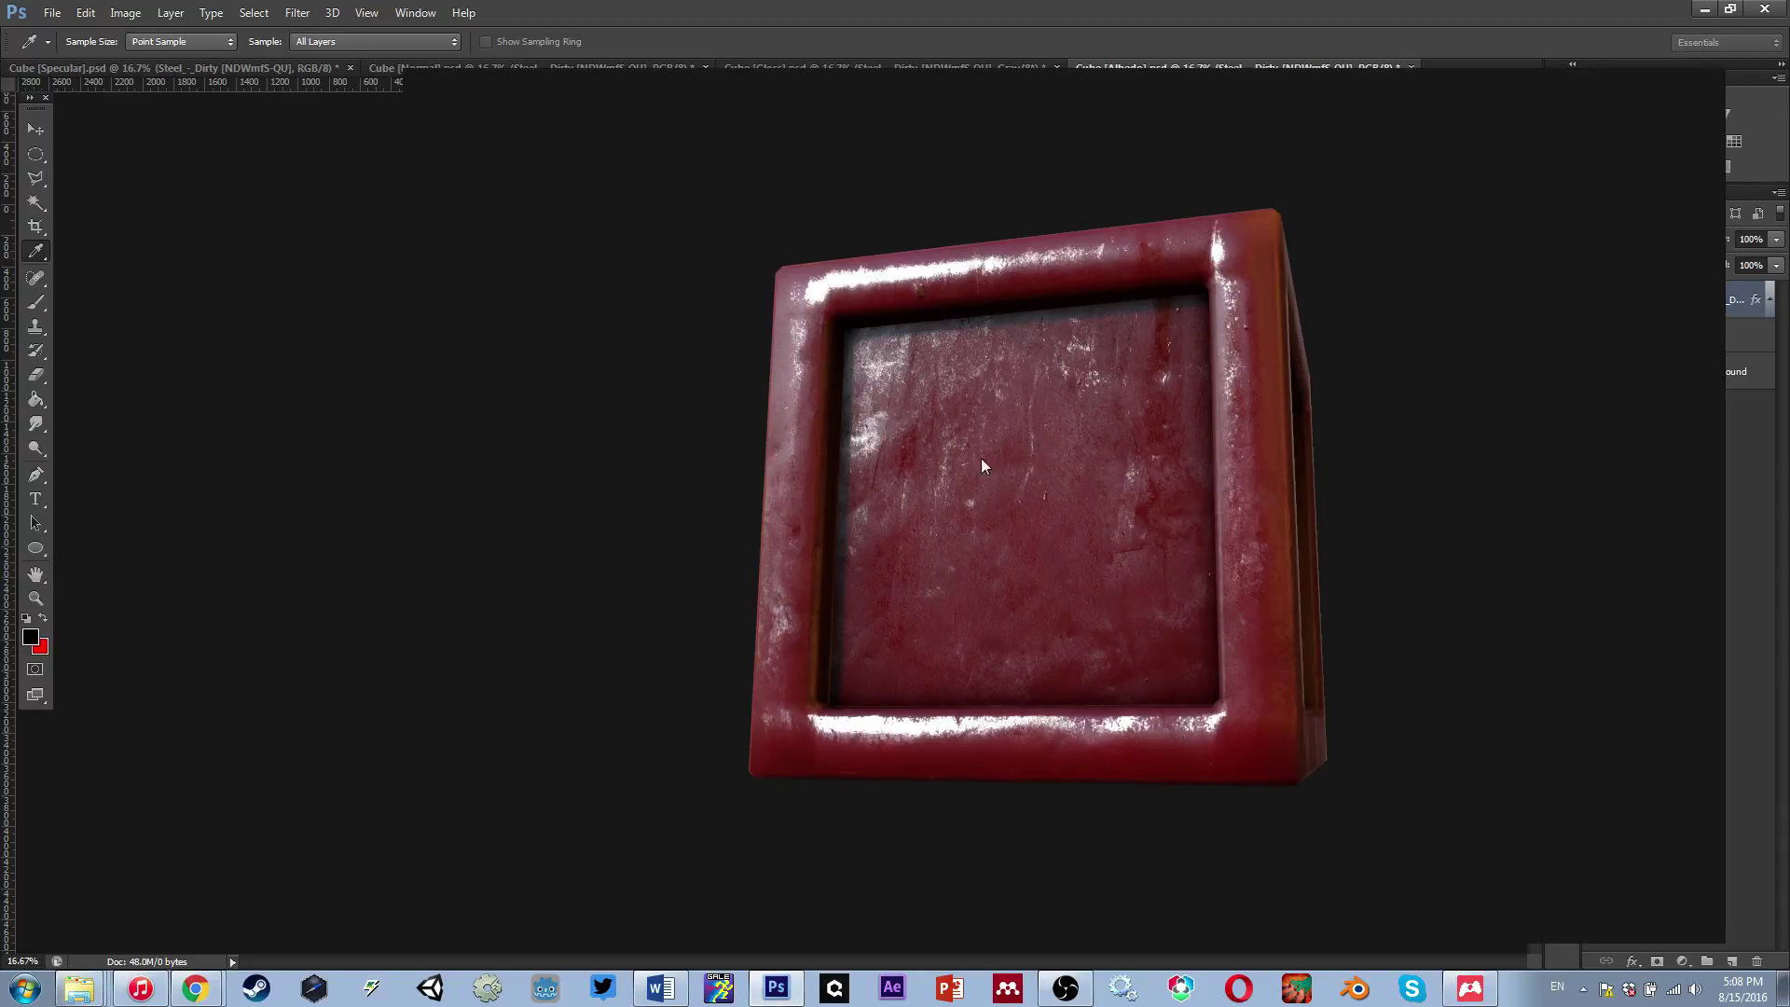
pyautogui.moveTo(953, 466); pyautogui.dragTo(583, 332)
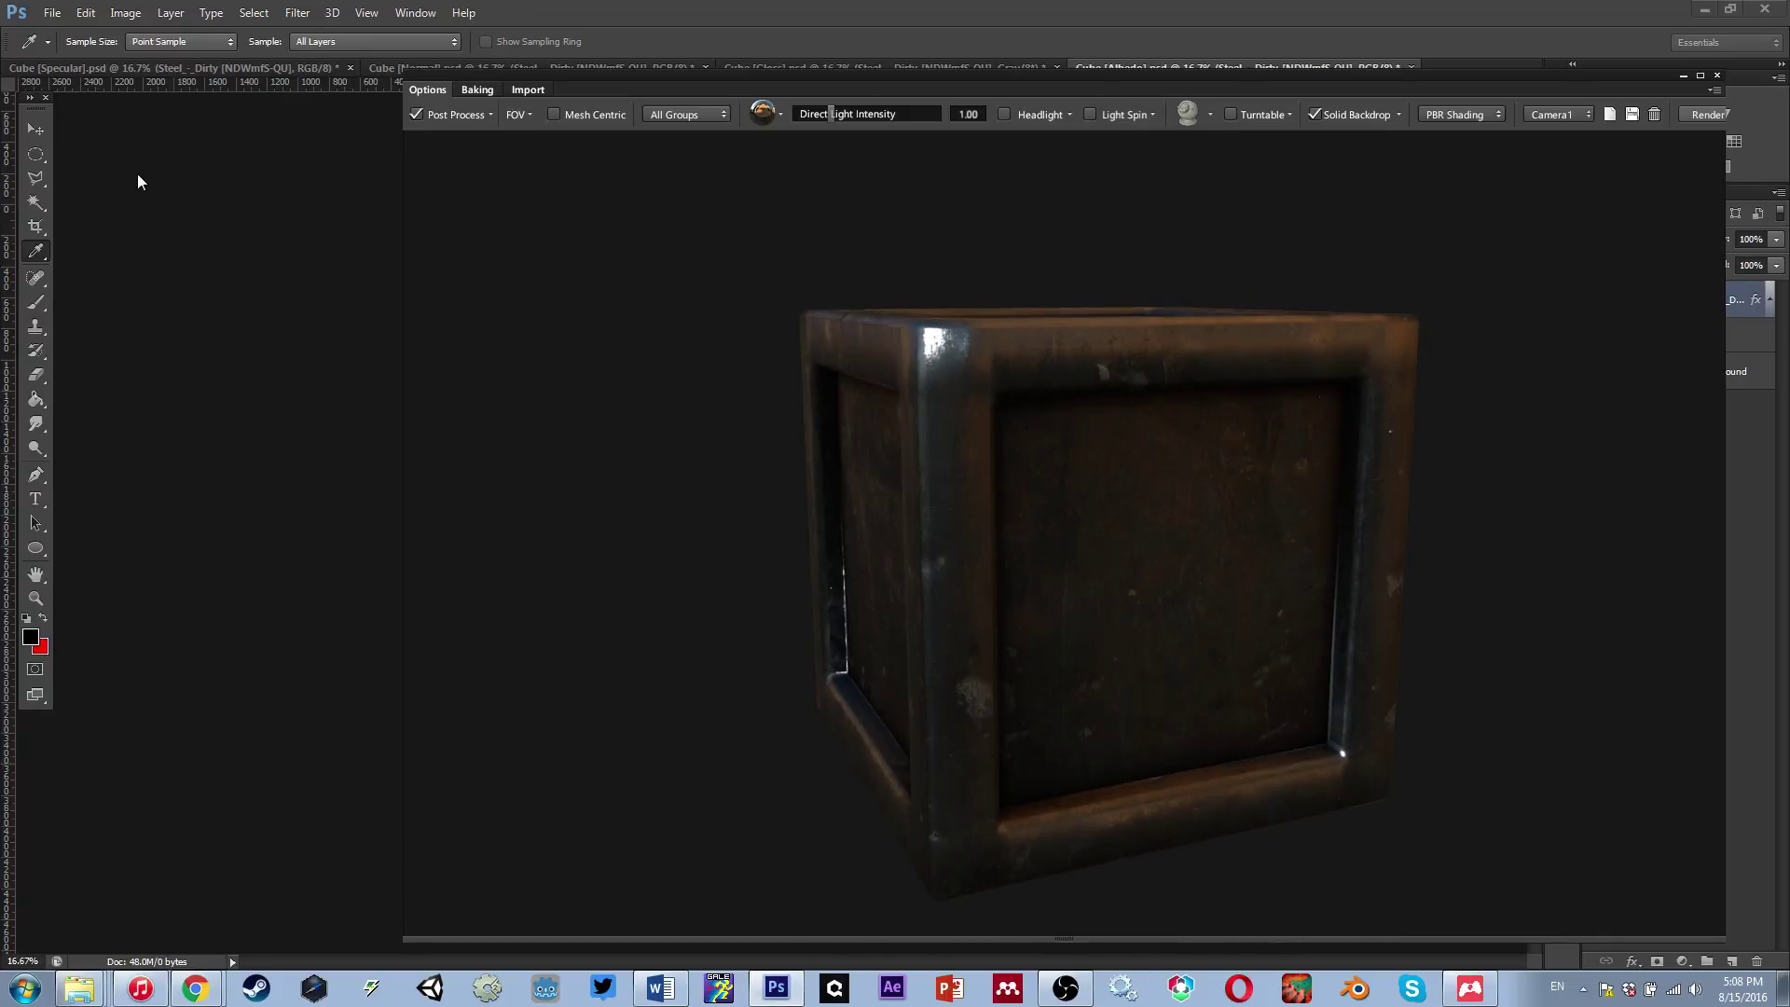
pyautogui.hotkey('ctrl', 'shift', 'Tab')
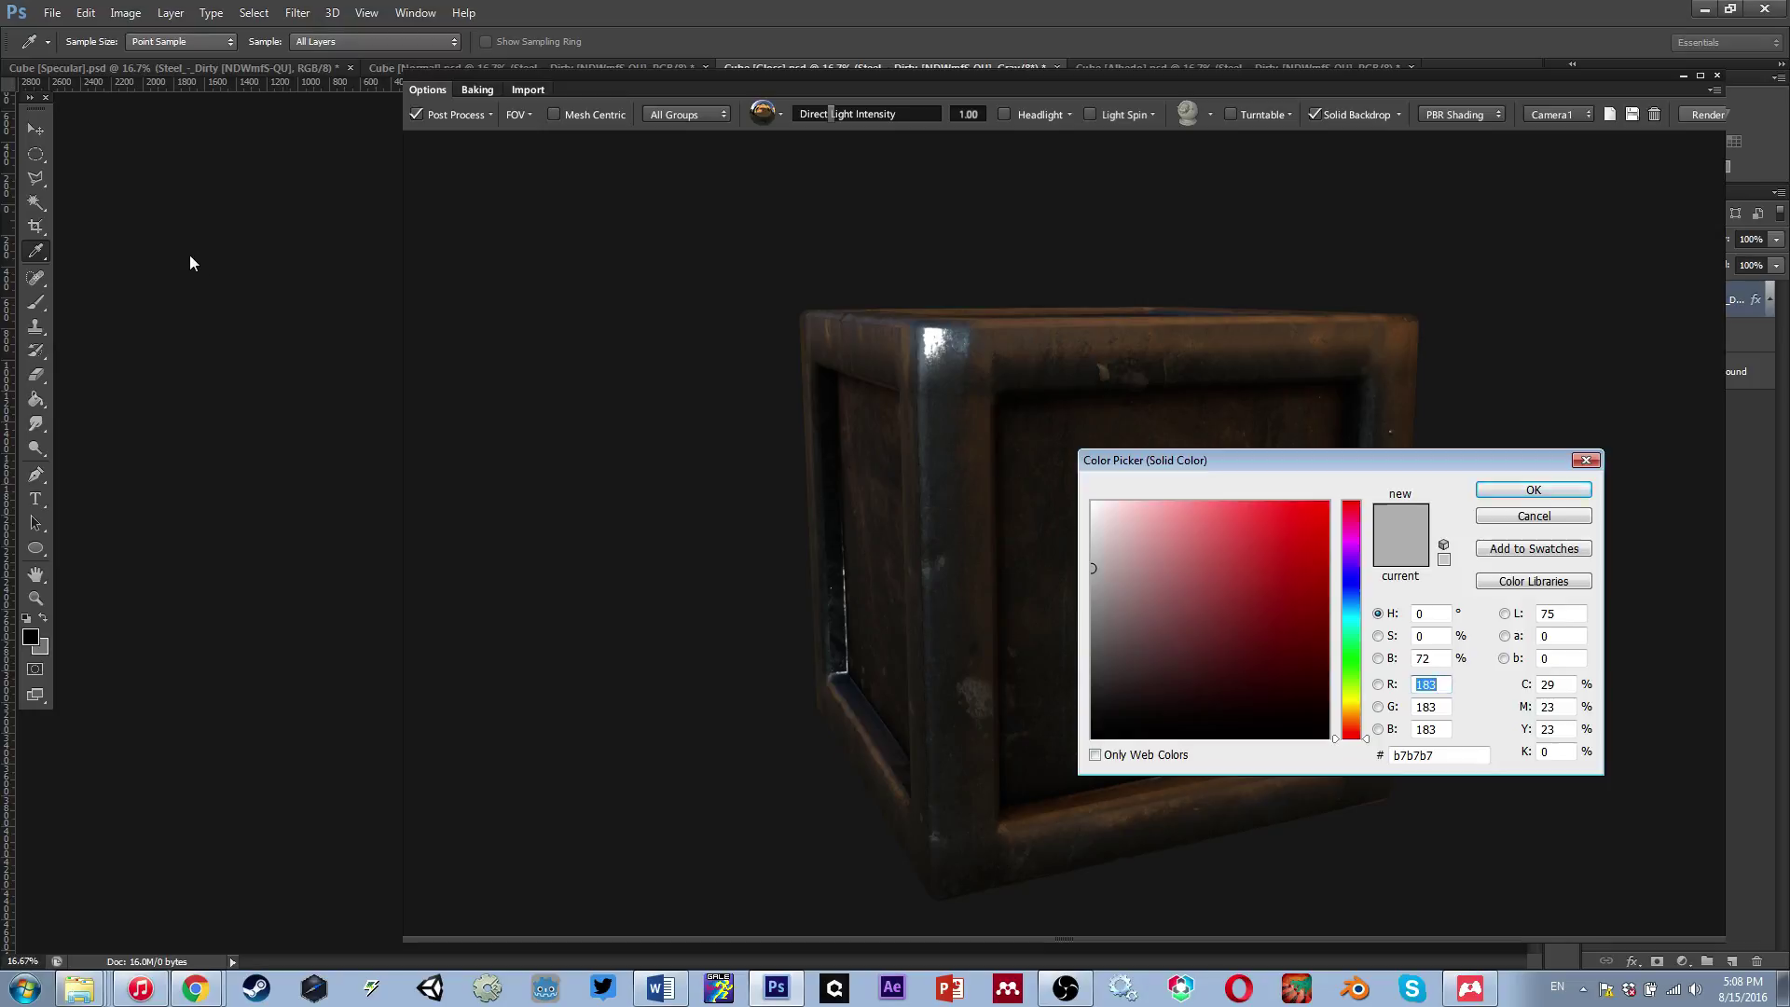
# Test brighter and near-white gloss values, then set the Gloss fill to dark grey 1d1d1d
pyautogui.click(1320, 508)
pyautogui.click(1492, 489)
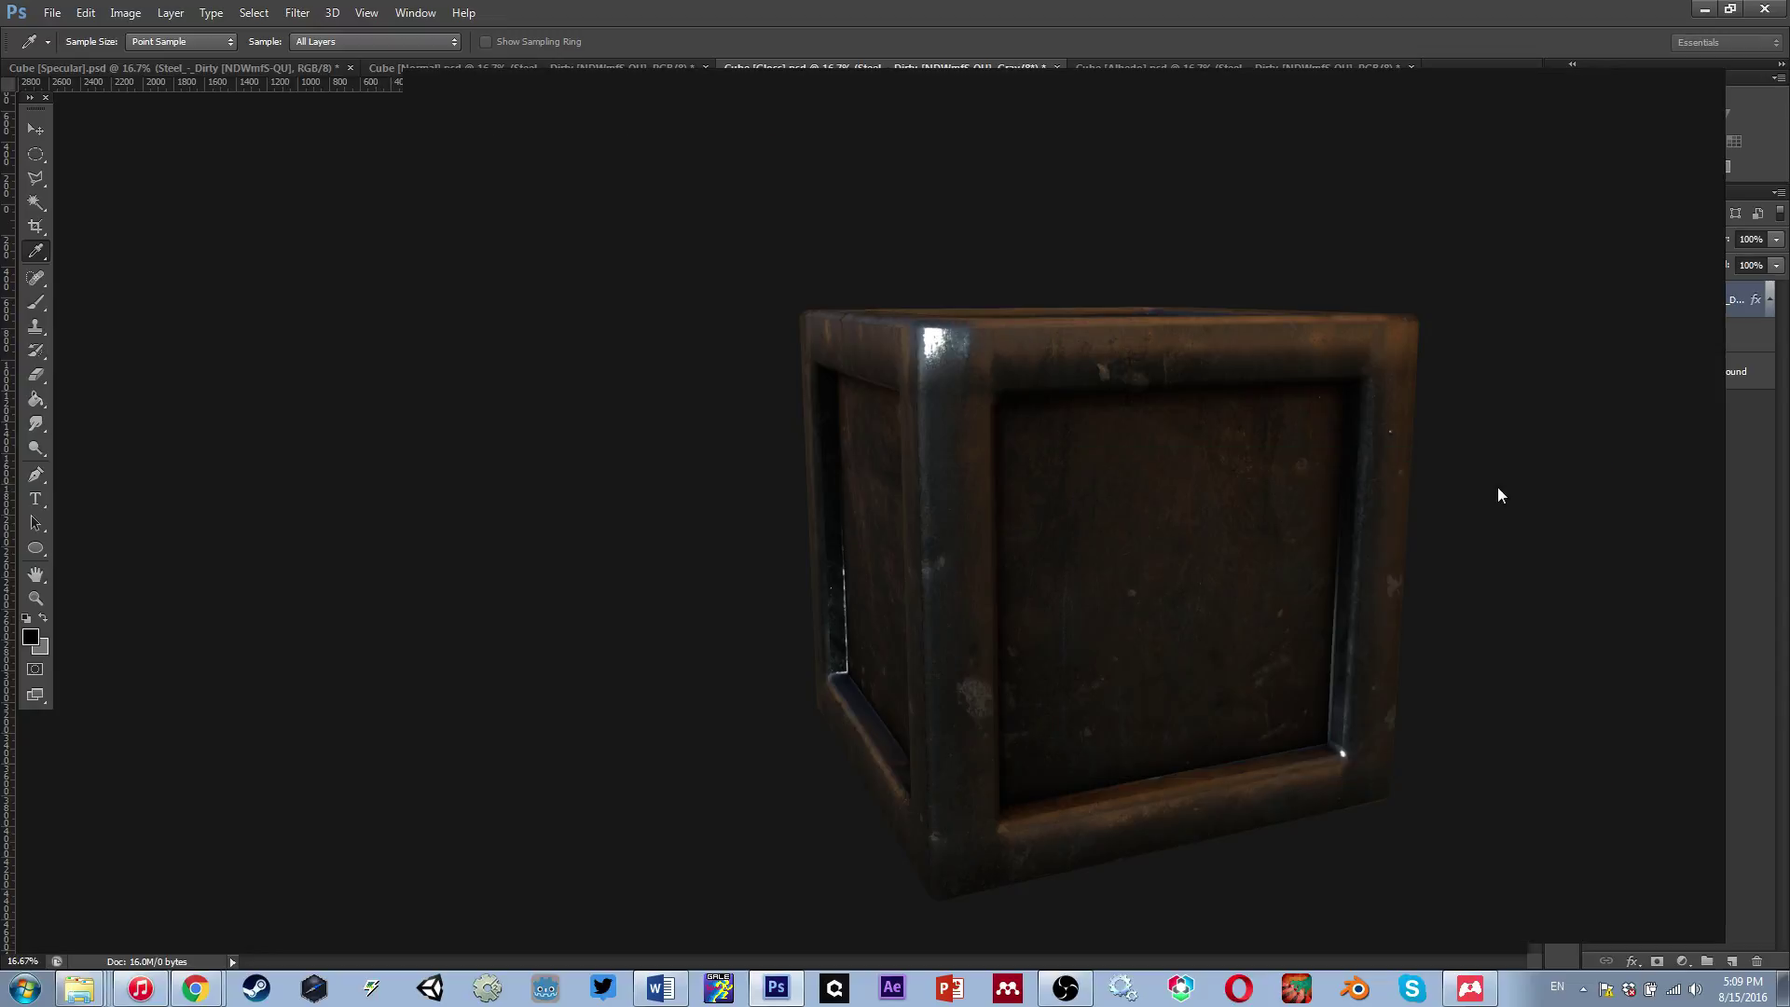
pyautogui.moveTo(742, 336)
pyautogui.mouseDown()
pyautogui.moveTo(850, 353)
pyautogui.moveTo(746, 308)
pyautogui.mouseUp()
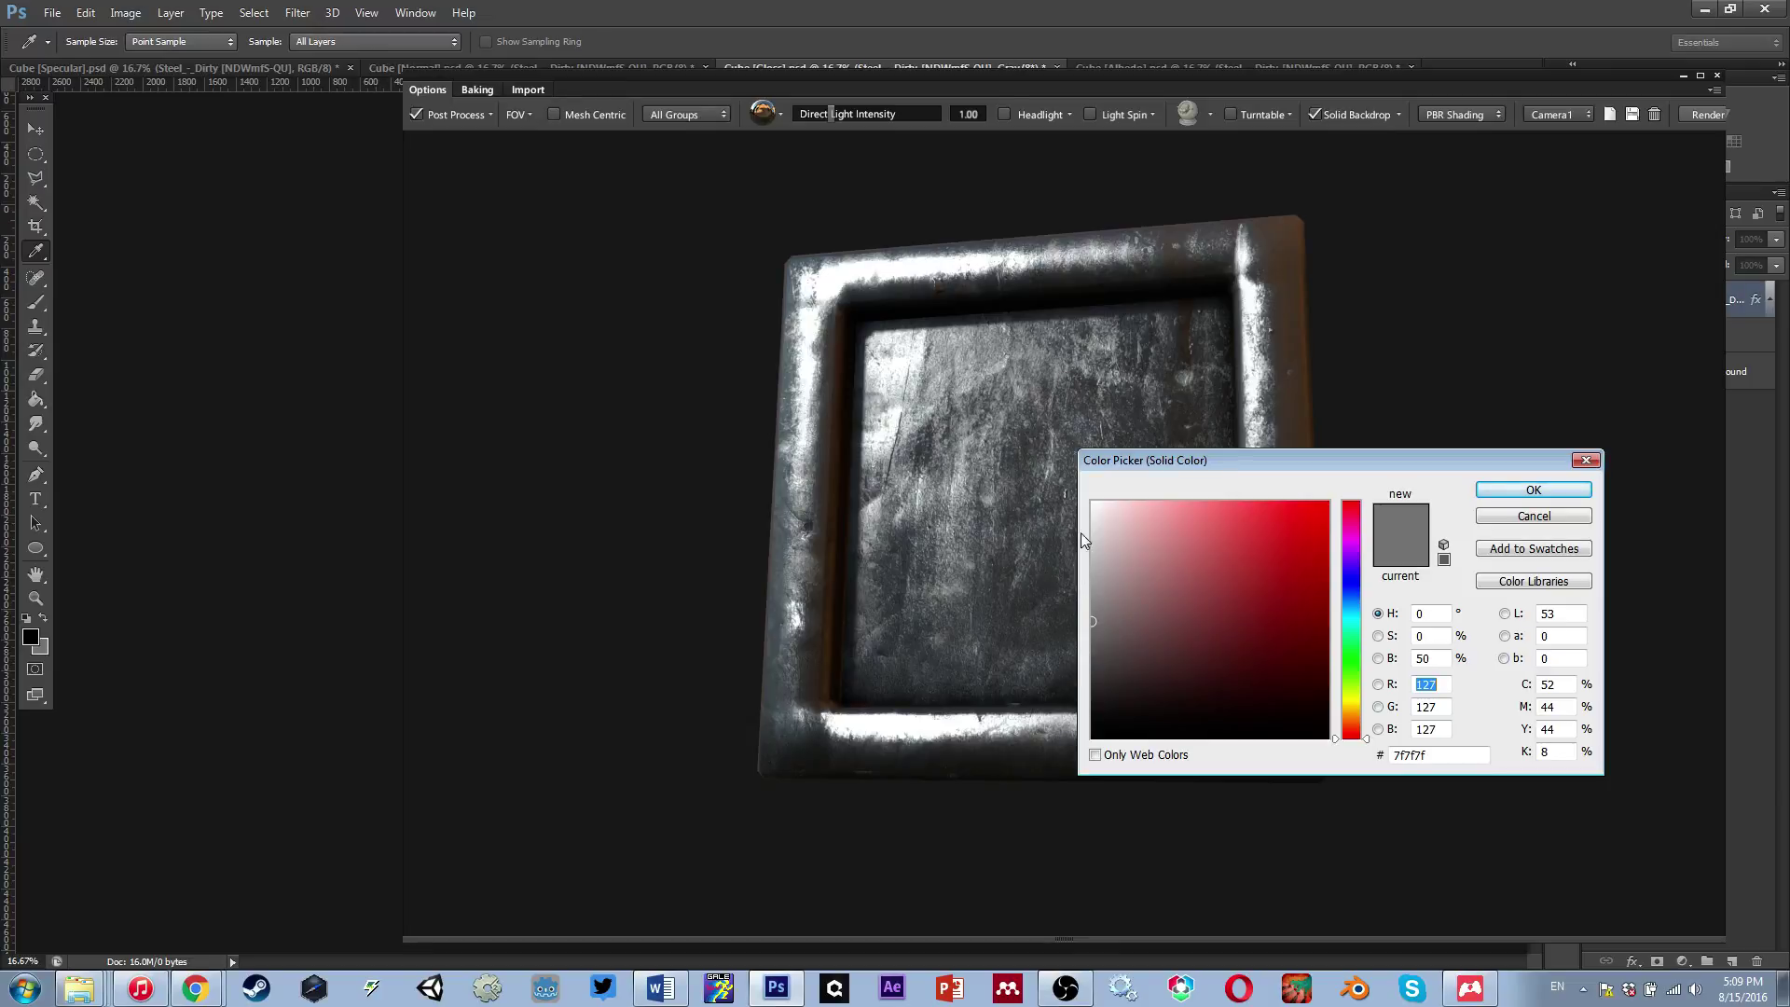
pyautogui.moveTo(1153, 455); pyautogui.dragTo(1218, 392)
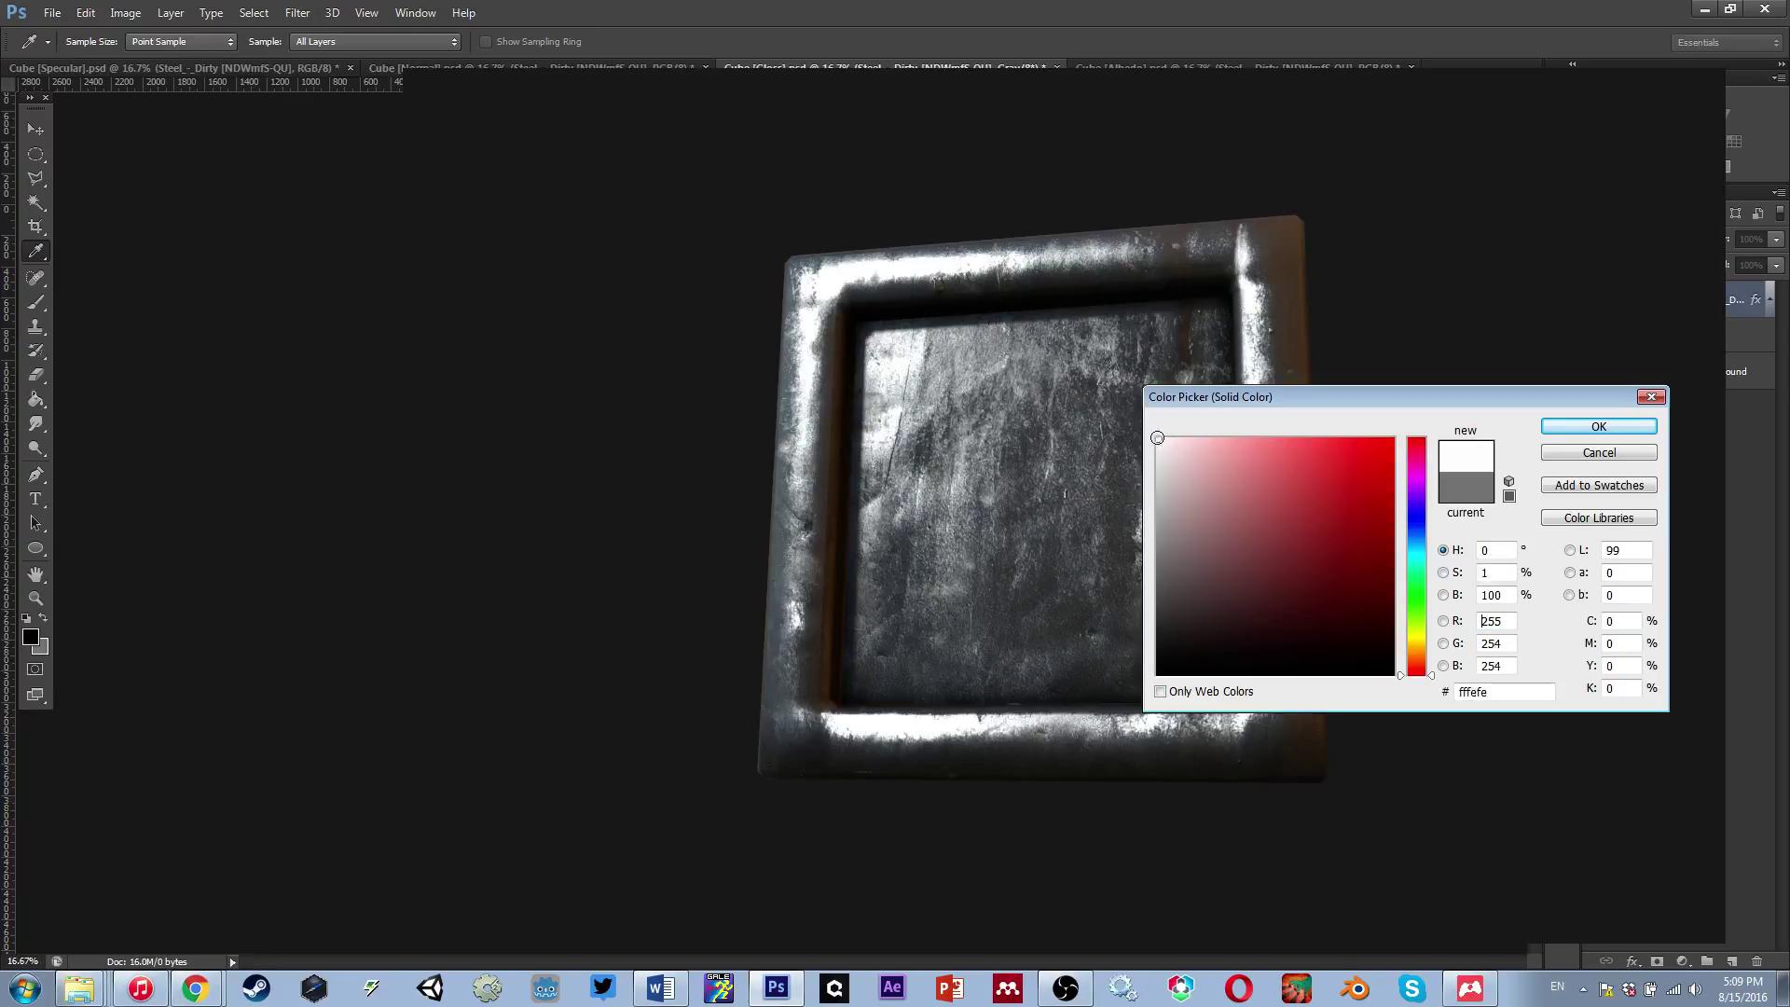
pyautogui.click(1558, 428)
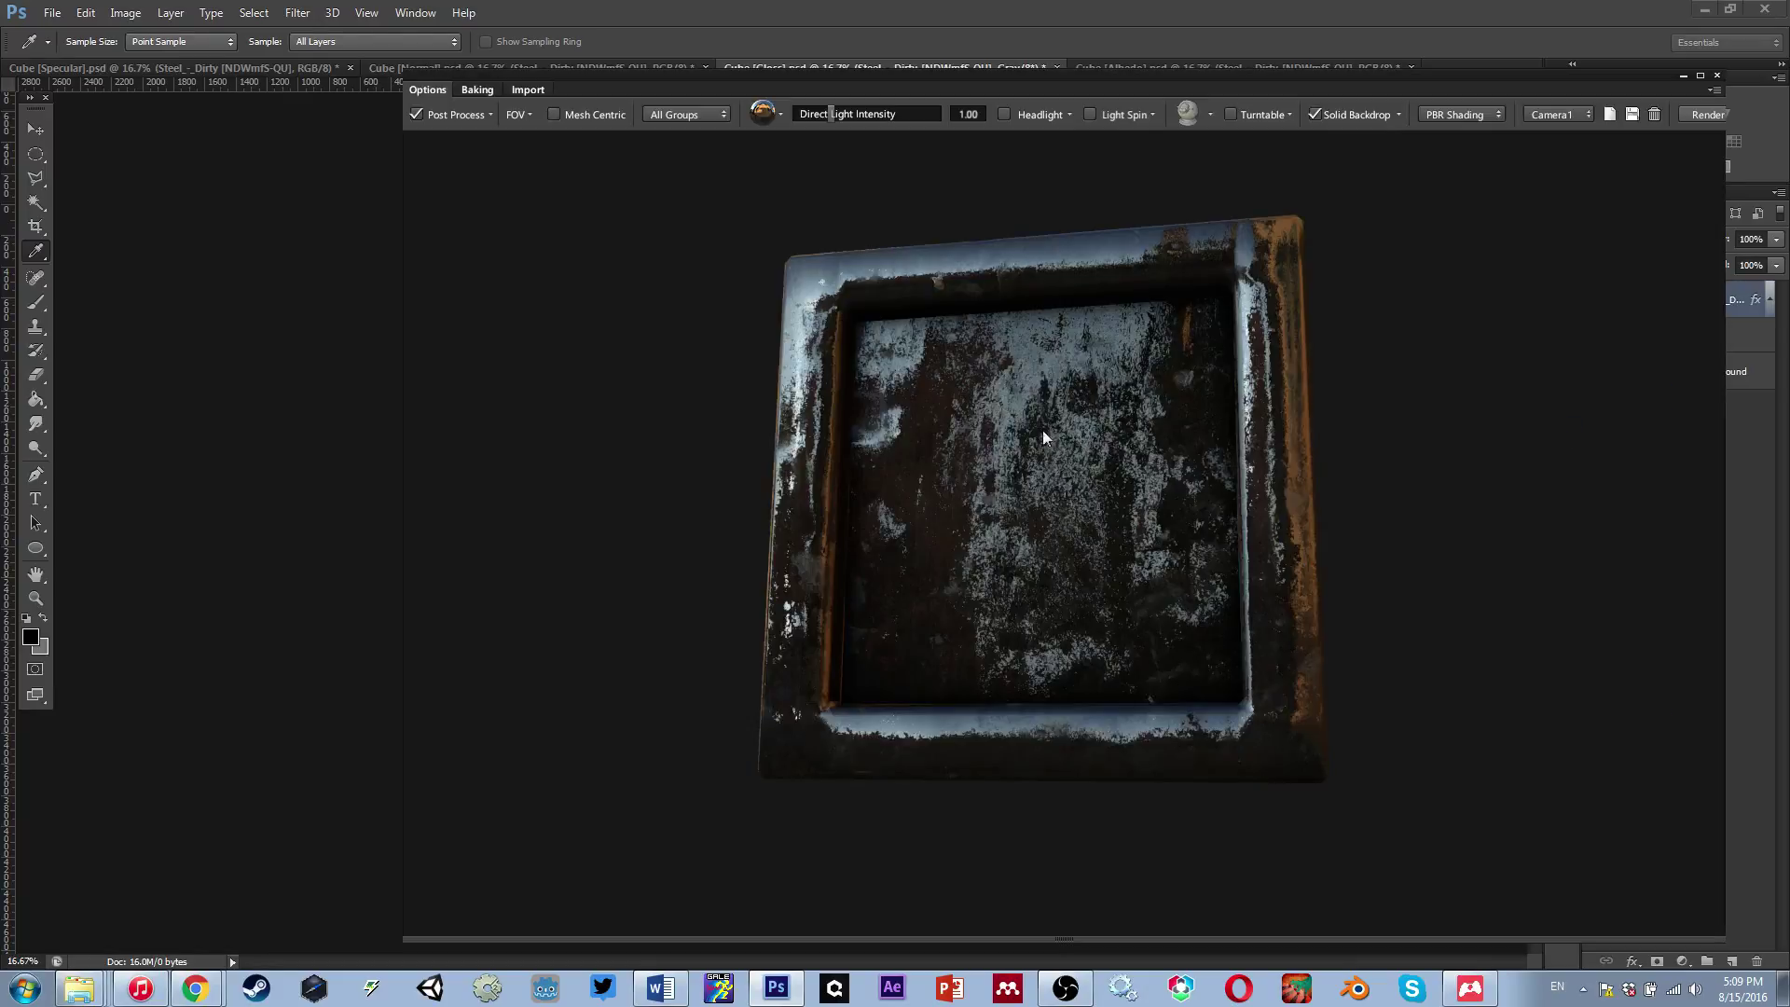
pyautogui.moveTo(1043, 440)
pyautogui.mouseDown()
pyautogui.moveTo(1013, 410)
pyautogui.moveTo(937, 433)
pyautogui.moveTo(1071, 585)
pyautogui.moveTo(1216, 533)
pyautogui.moveTo(1022, 463)
pyautogui.moveTo(1018, 434)
pyautogui.mouseUp()
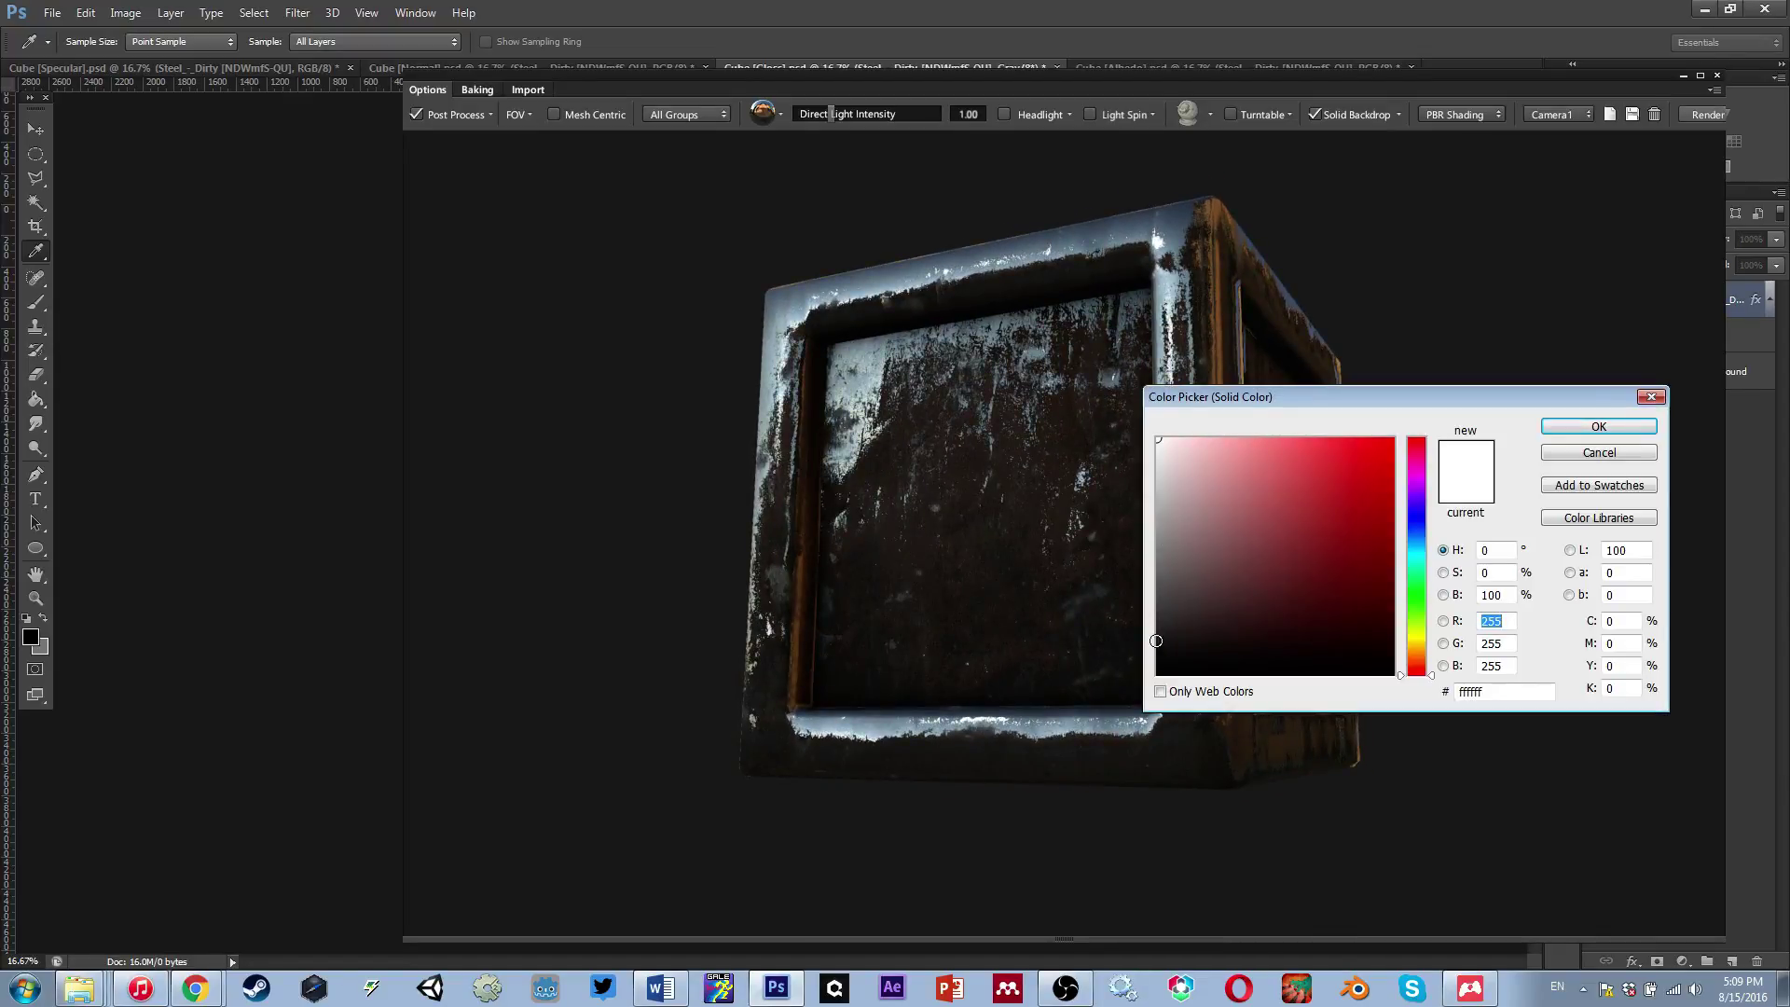
pyautogui.click(1159, 648)
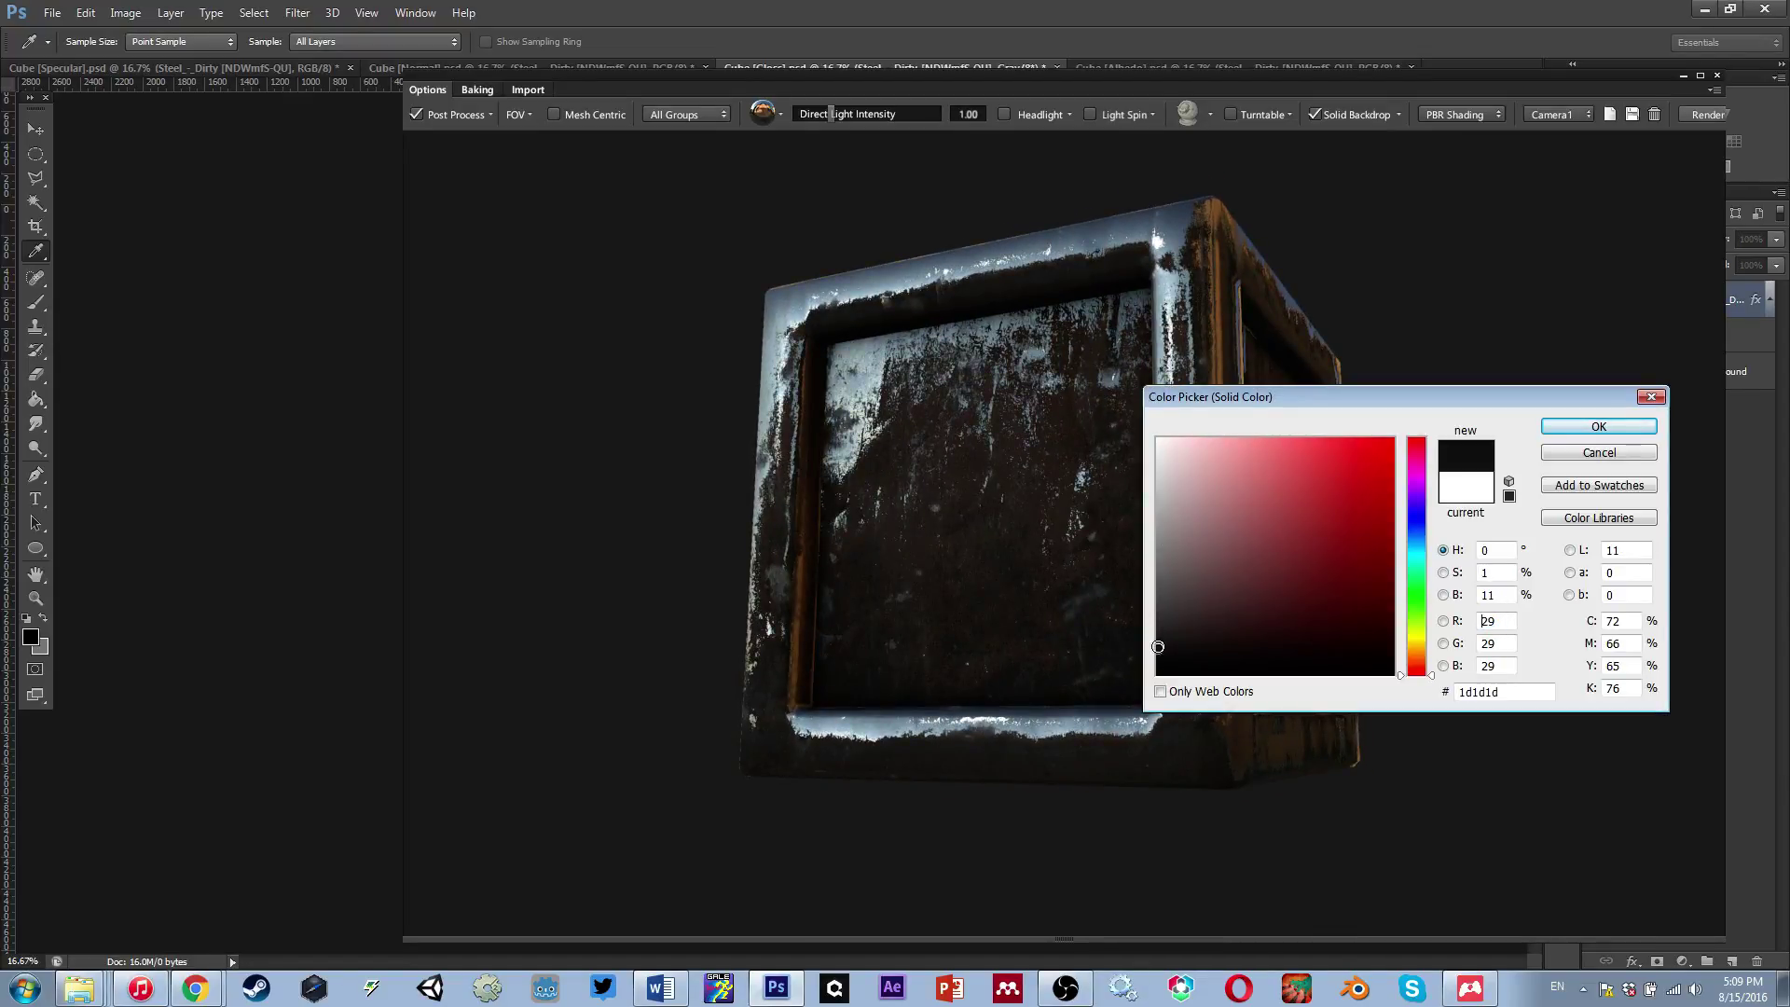
pyautogui.click(1582, 426)
# Orbit the cube to a front view and open its material settings
pyautogui.moveTo(1031, 451); pyautogui.dragTo(1152, 463)
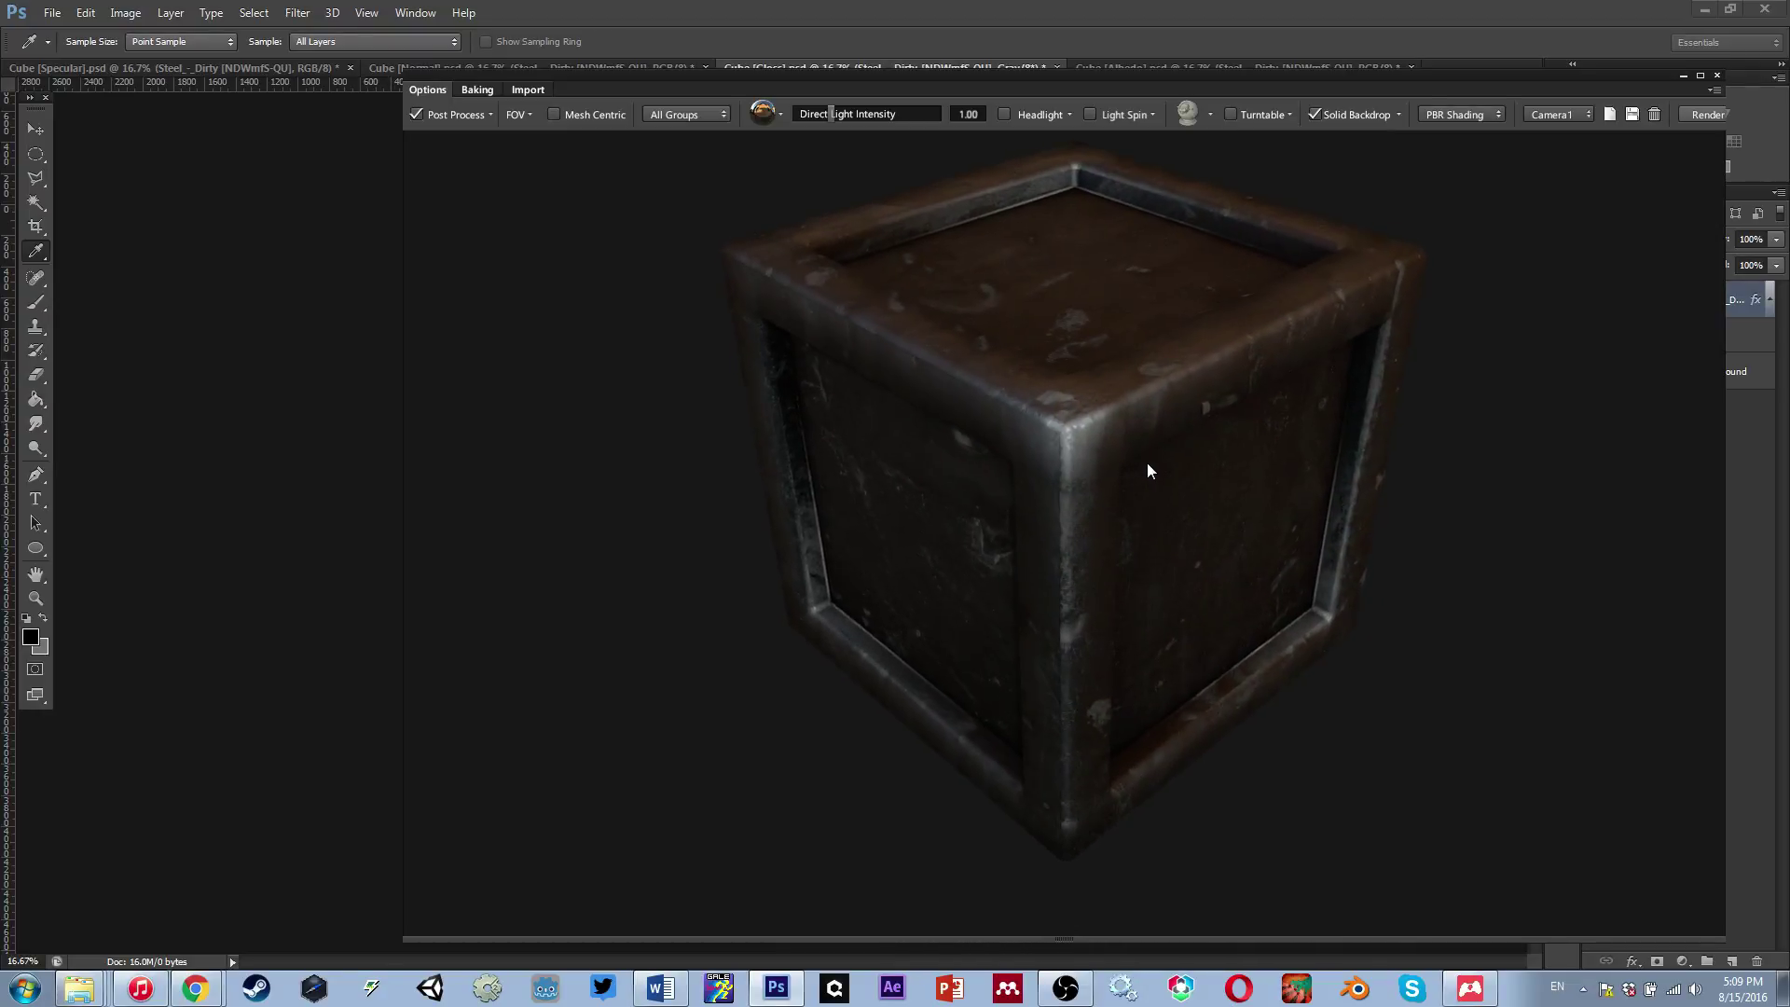
pyautogui.click(1149, 460)
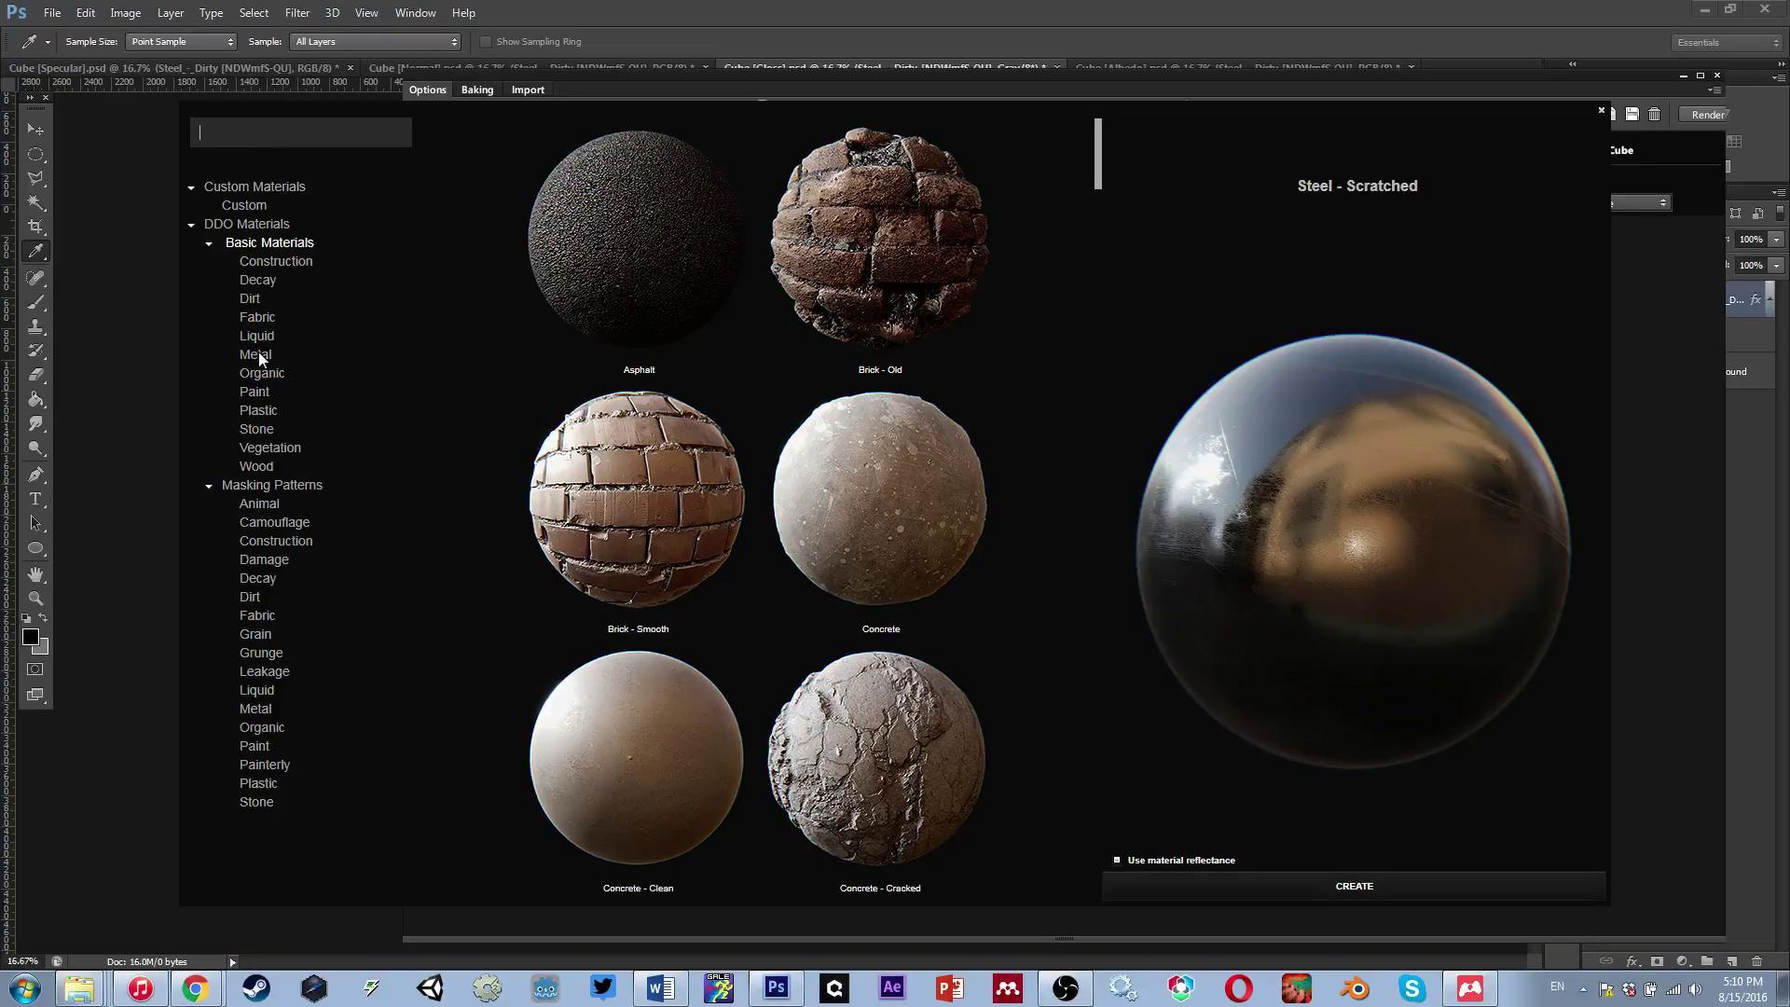
# Apply the Metal > Aluminum smart material to the cube and inspect its underside in the preview
pyautogui.click(259, 353)
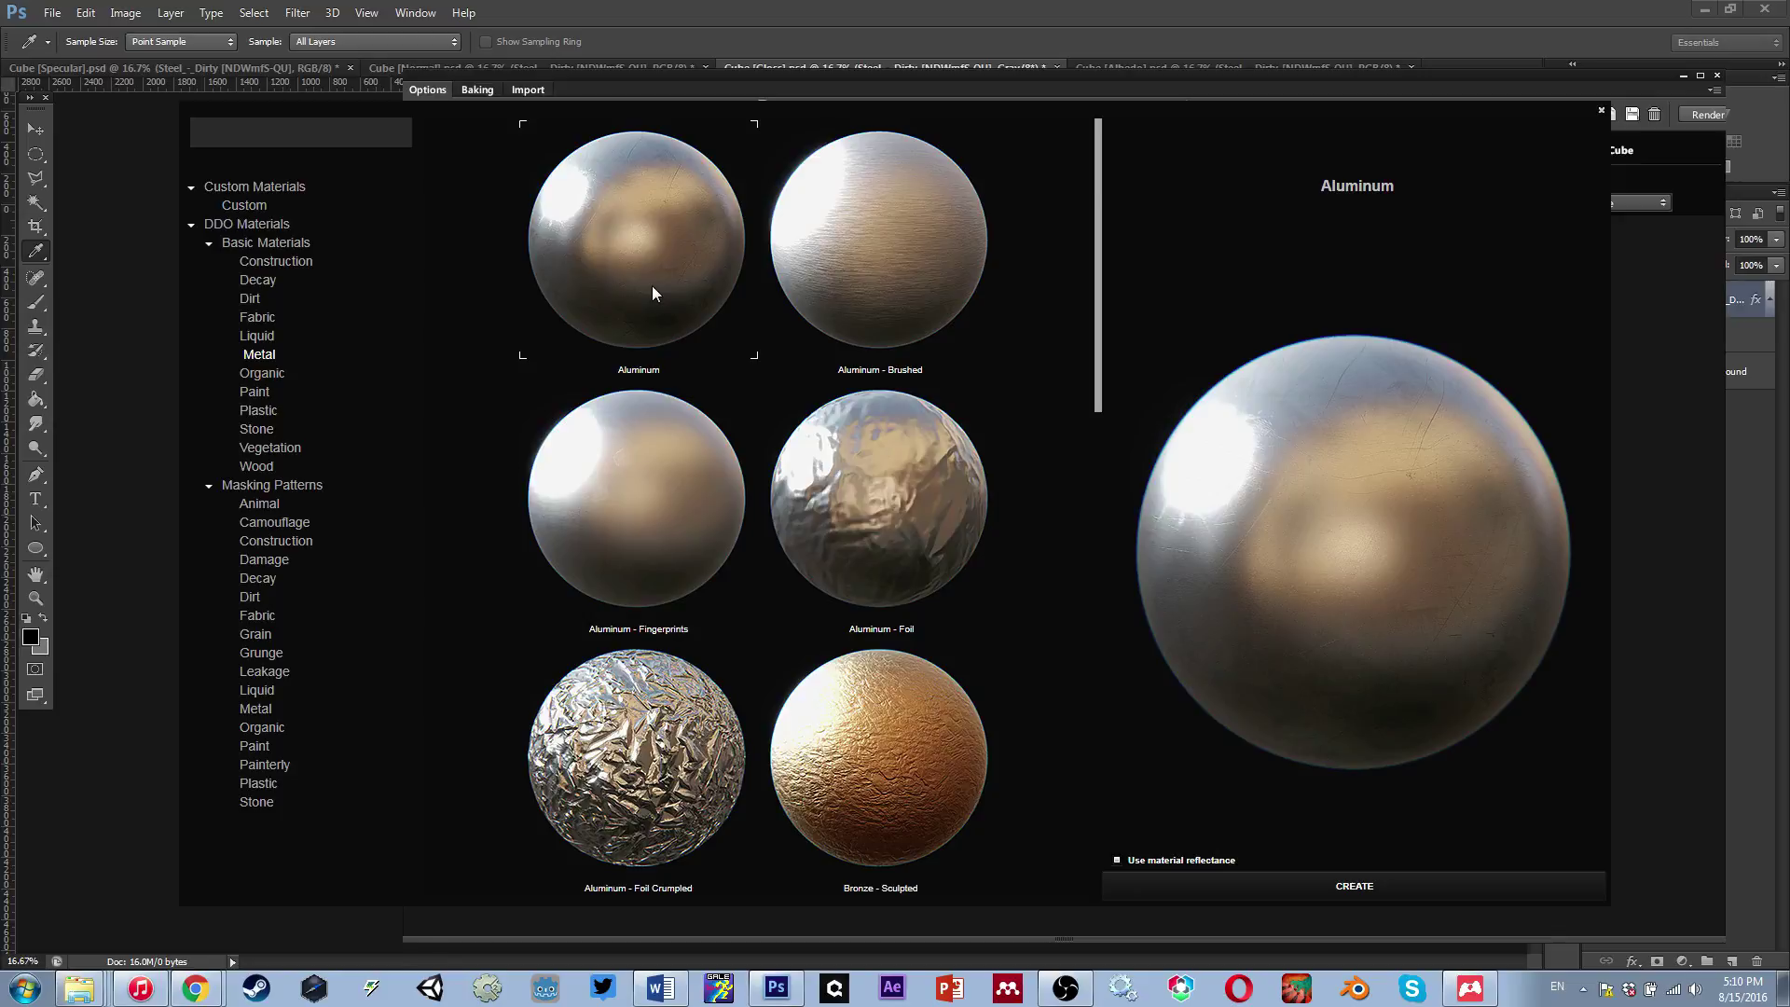
pyautogui.hotkey('alt', 'Tab')
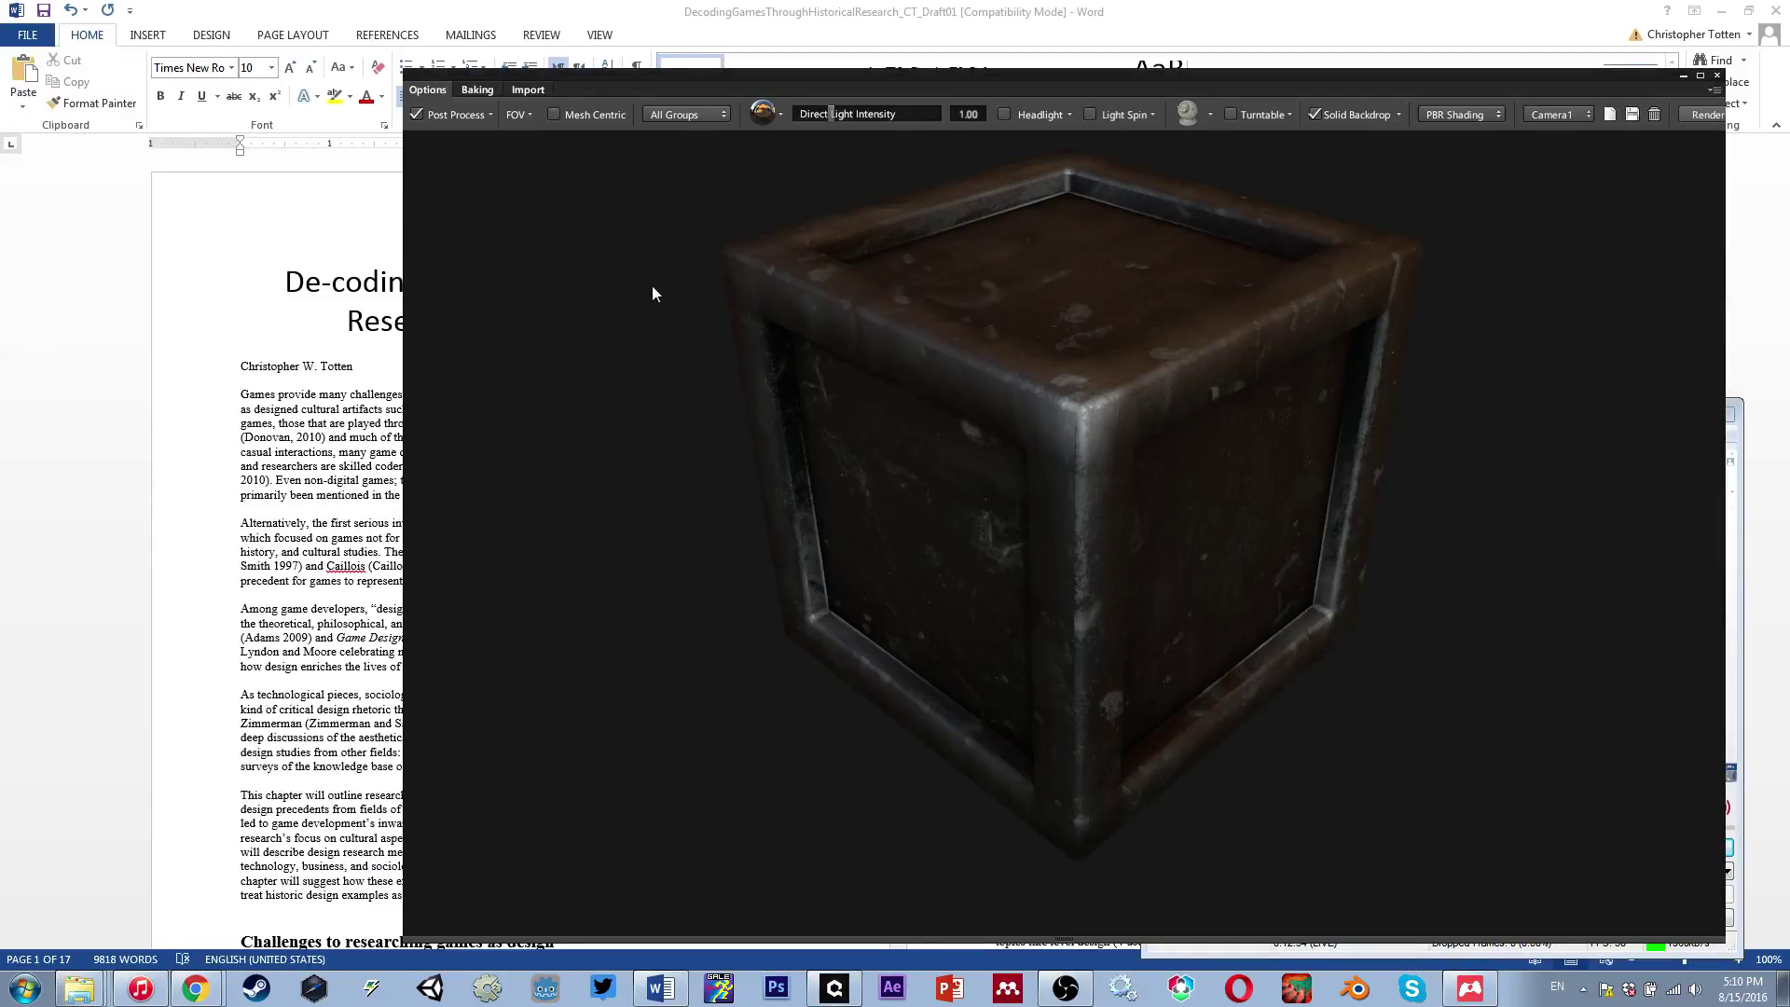
pyautogui.hotkey('alt', 'Tab')
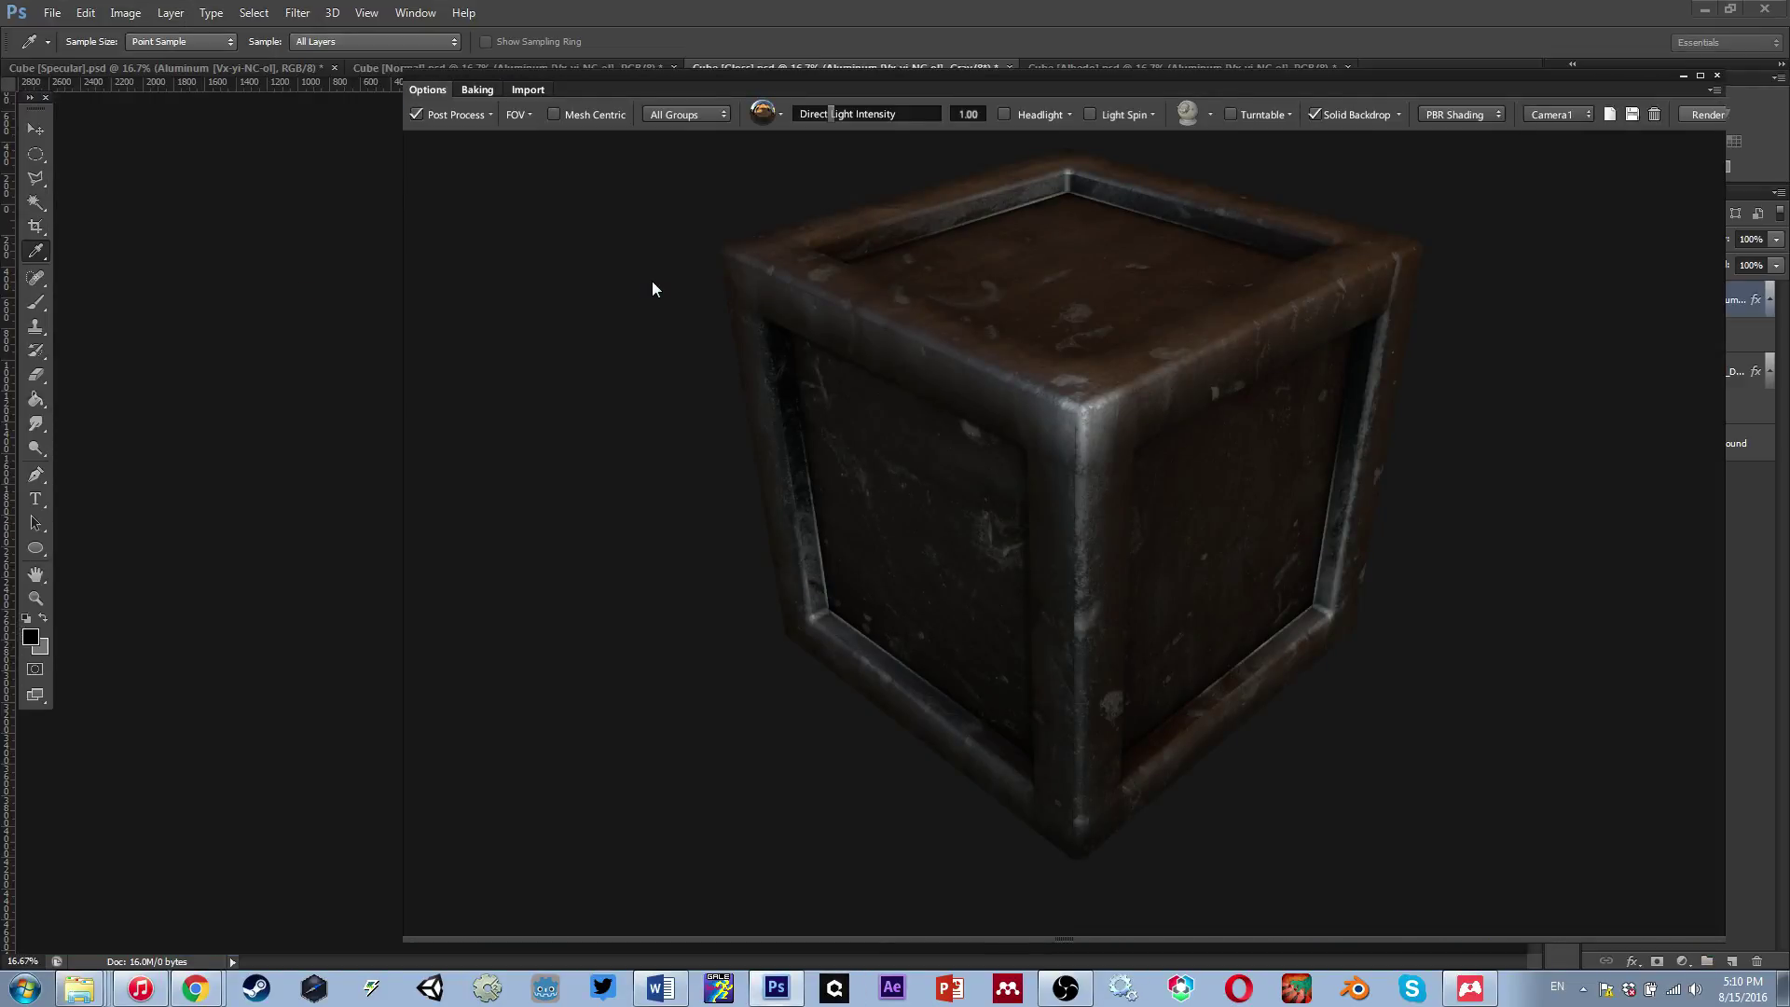
pyautogui.moveTo(1059, 406); pyautogui.dragTo(837, 276)
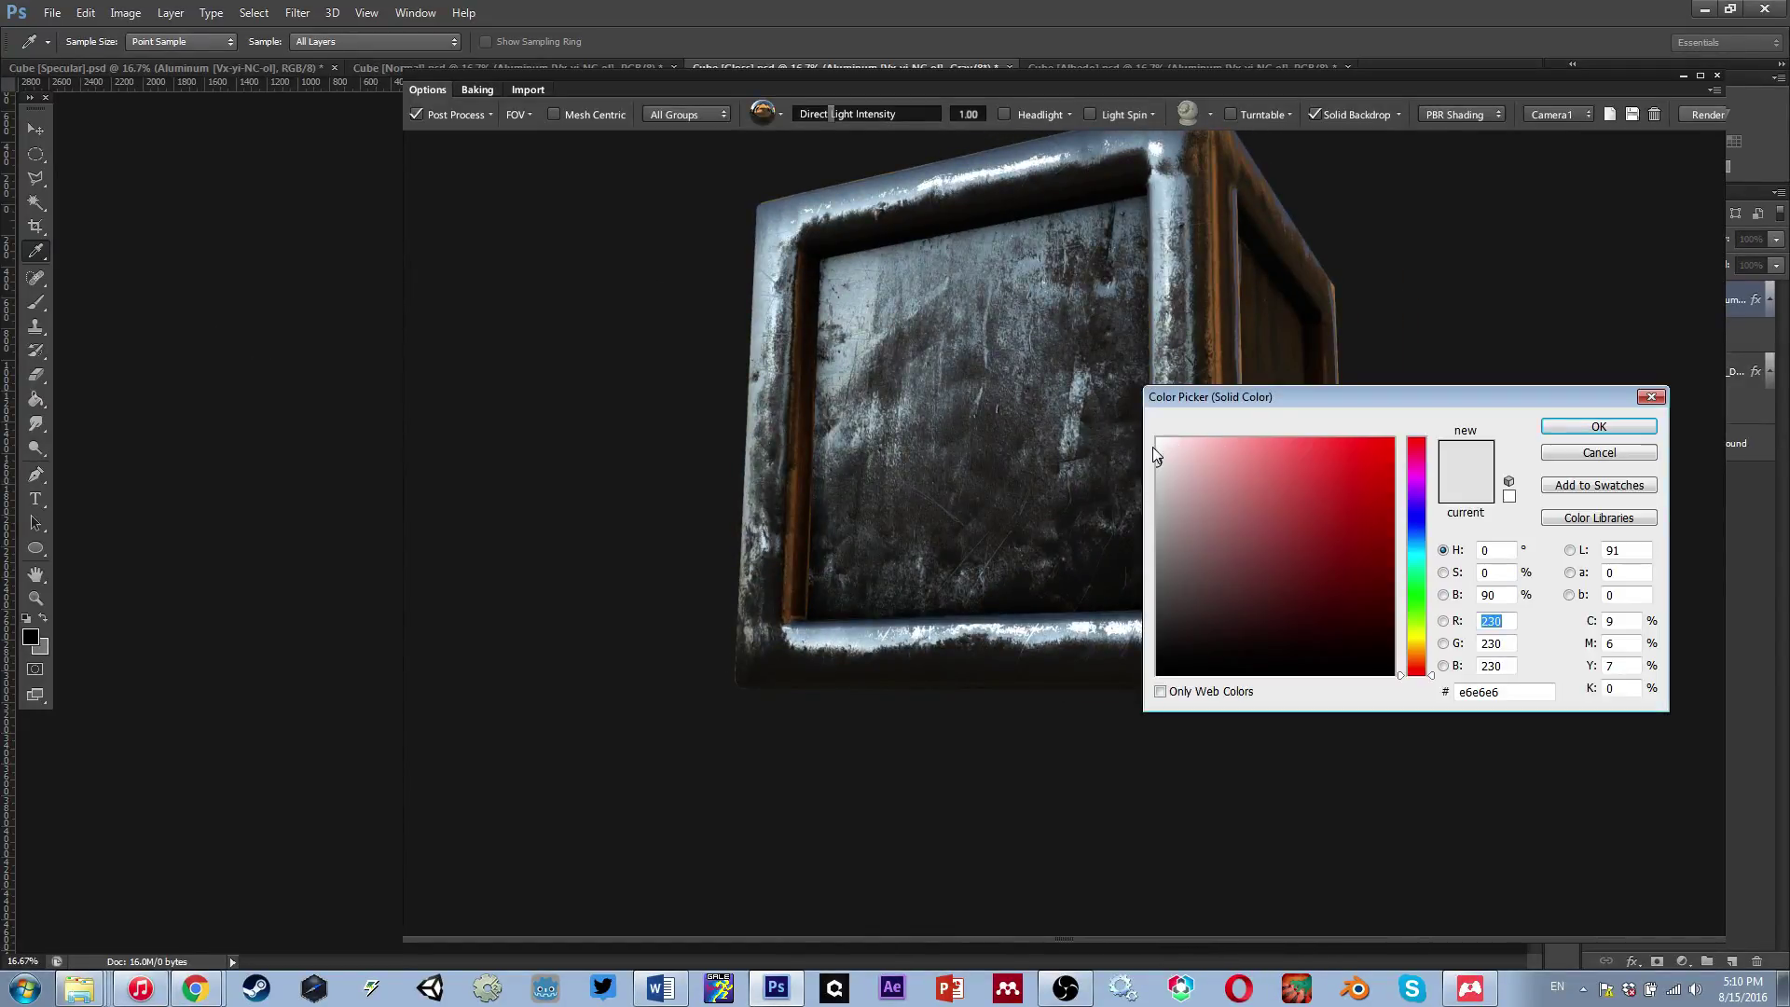
# Set the cube's colours to light grey e6e6e6 and mid grey 7b7a7a, then view it head-on
pyautogui.click(1550, 431)
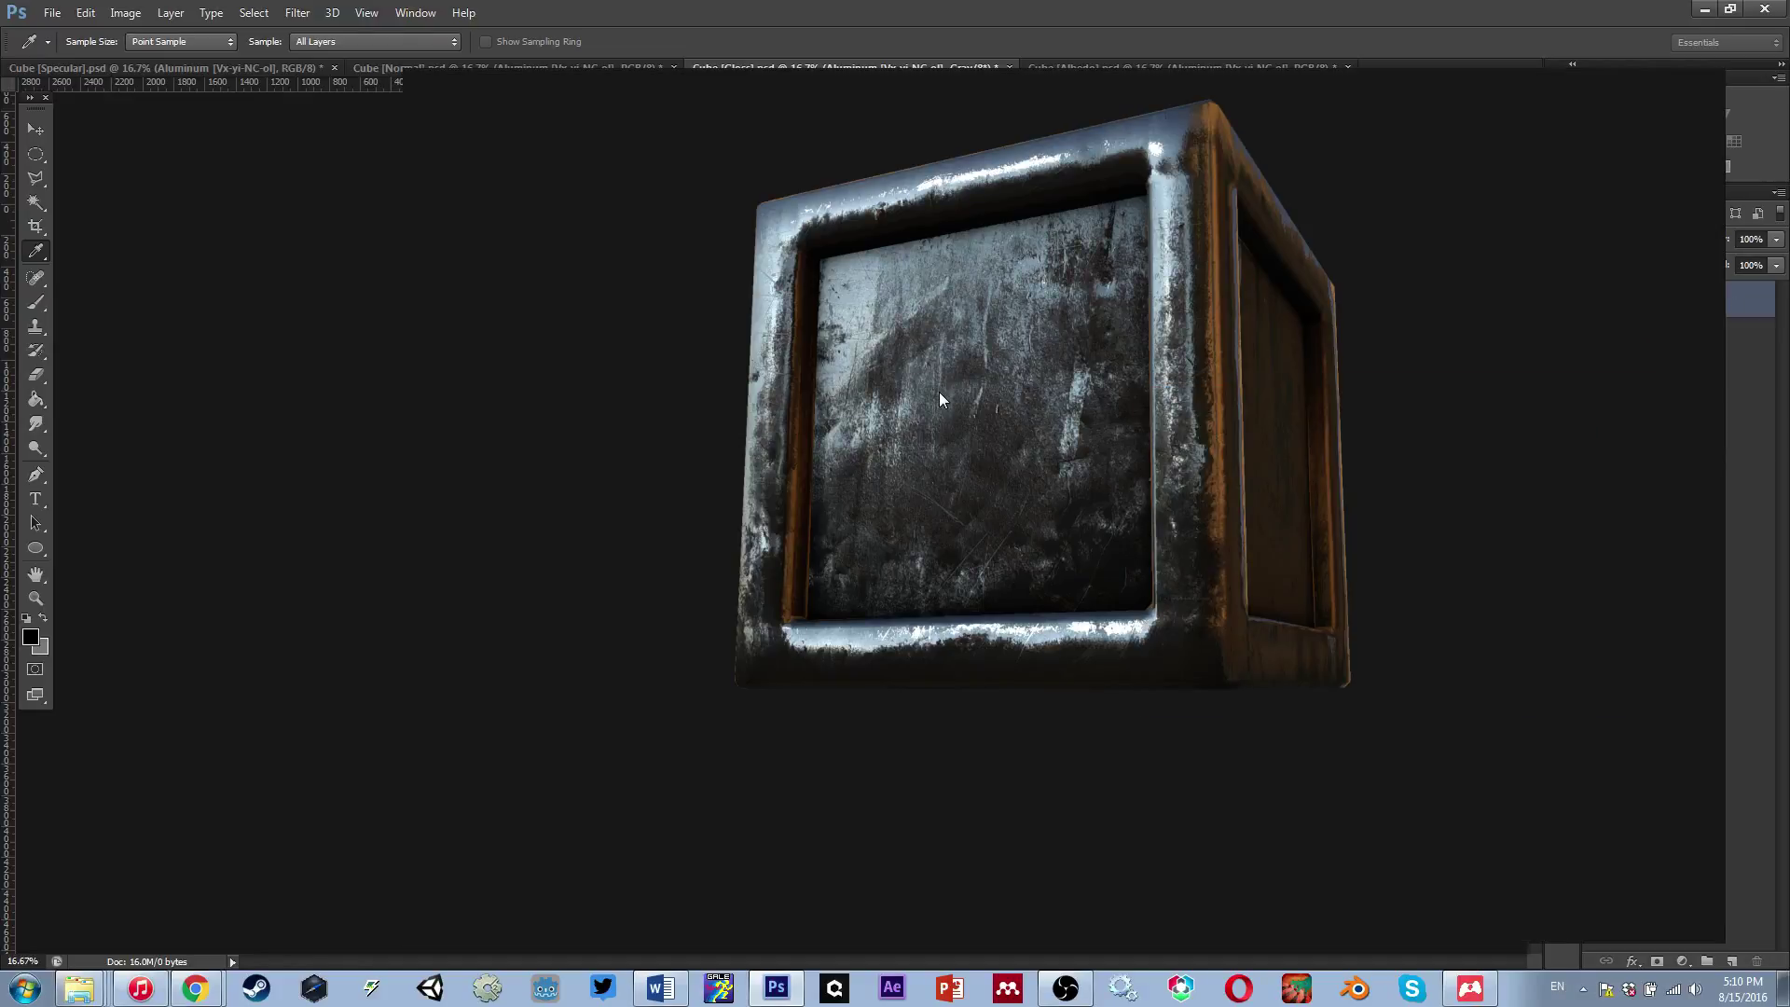
pyautogui.moveTo(941, 389); pyautogui.dragTo(1111, 477)
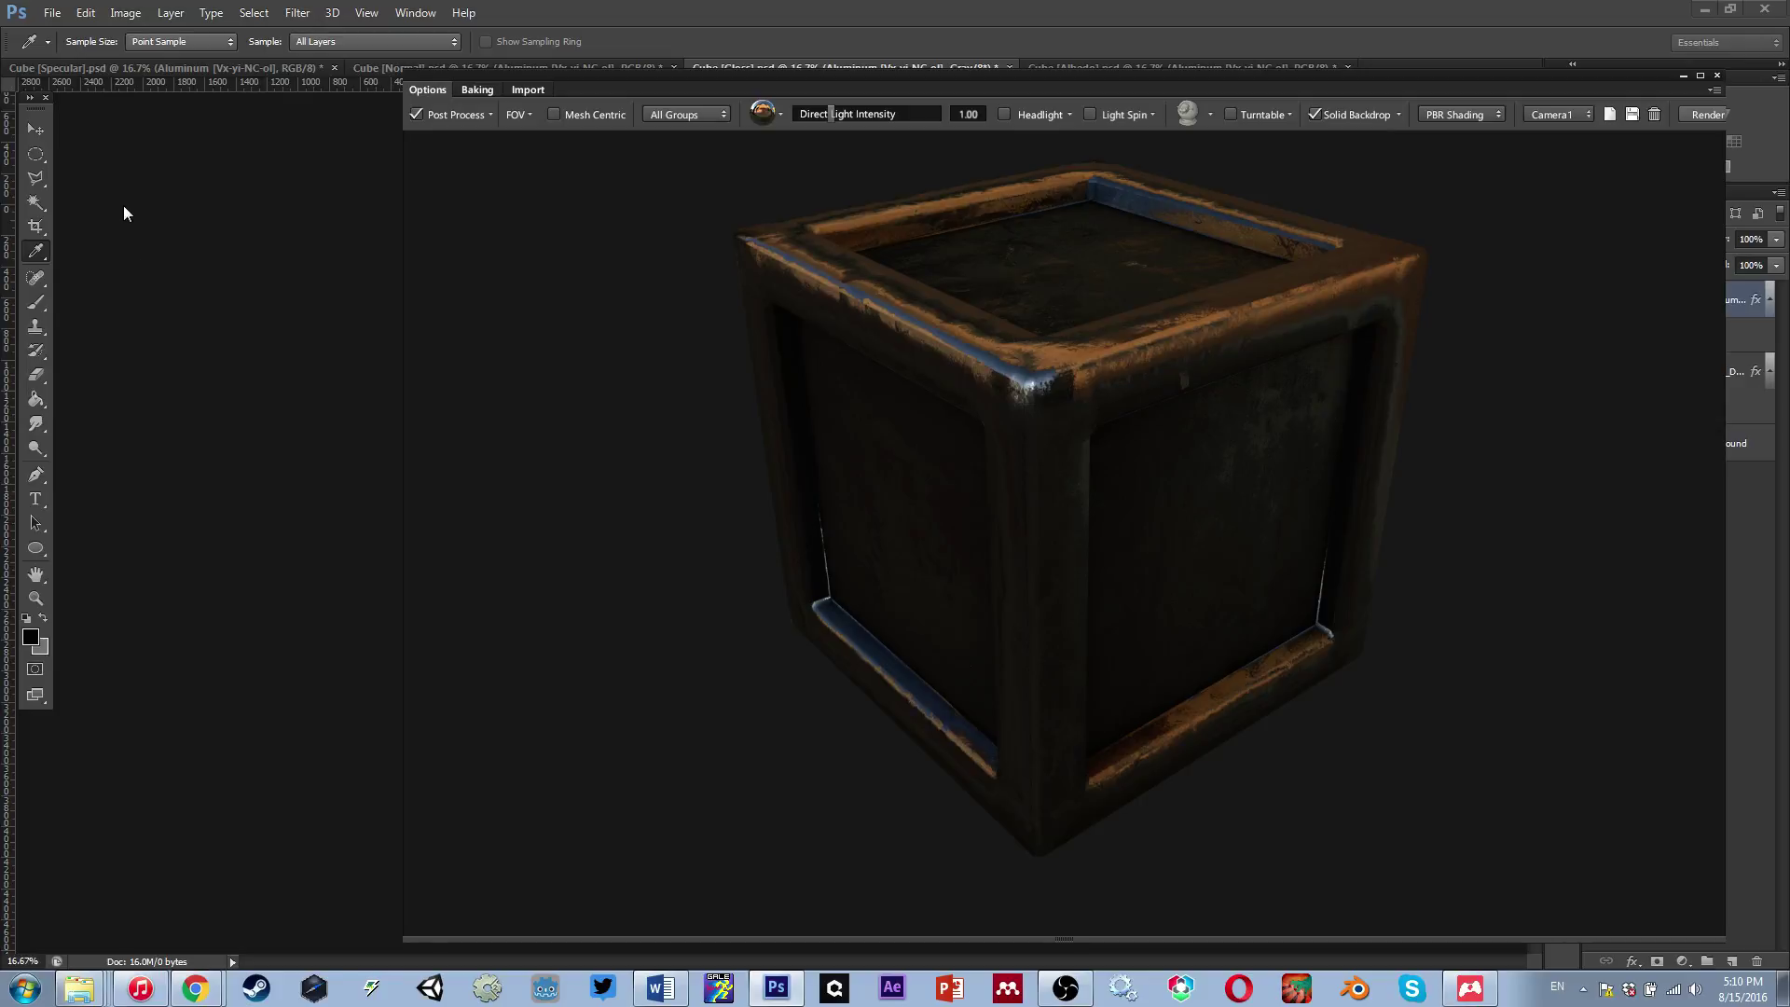
pyautogui.moveTo(1158, 534)
pyautogui.mouseDown()
pyautogui.moveTo(1164, 571)
pyautogui.moveTo(1158, 530)
pyautogui.mouseUp()
pyautogui.click(1560, 436)
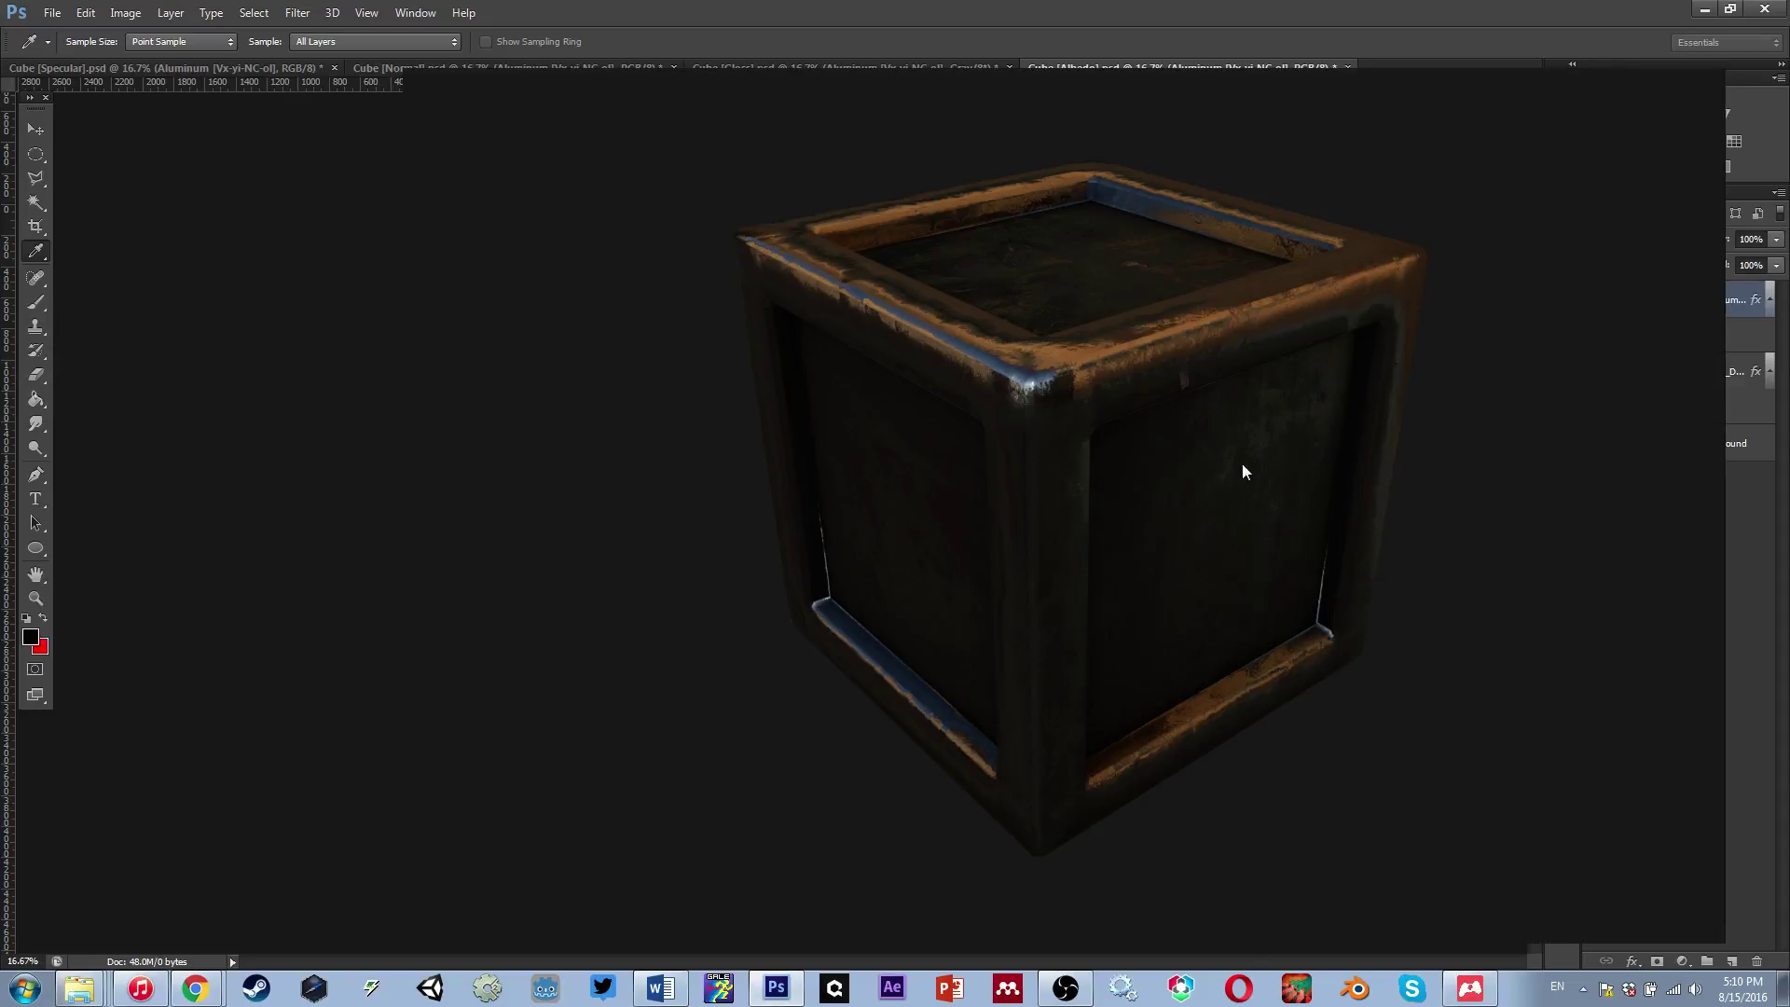
pyautogui.moveTo(1239, 465); pyautogui.dragTo(1007, 408)
pyautogui.scroll(3, 1148, 487)
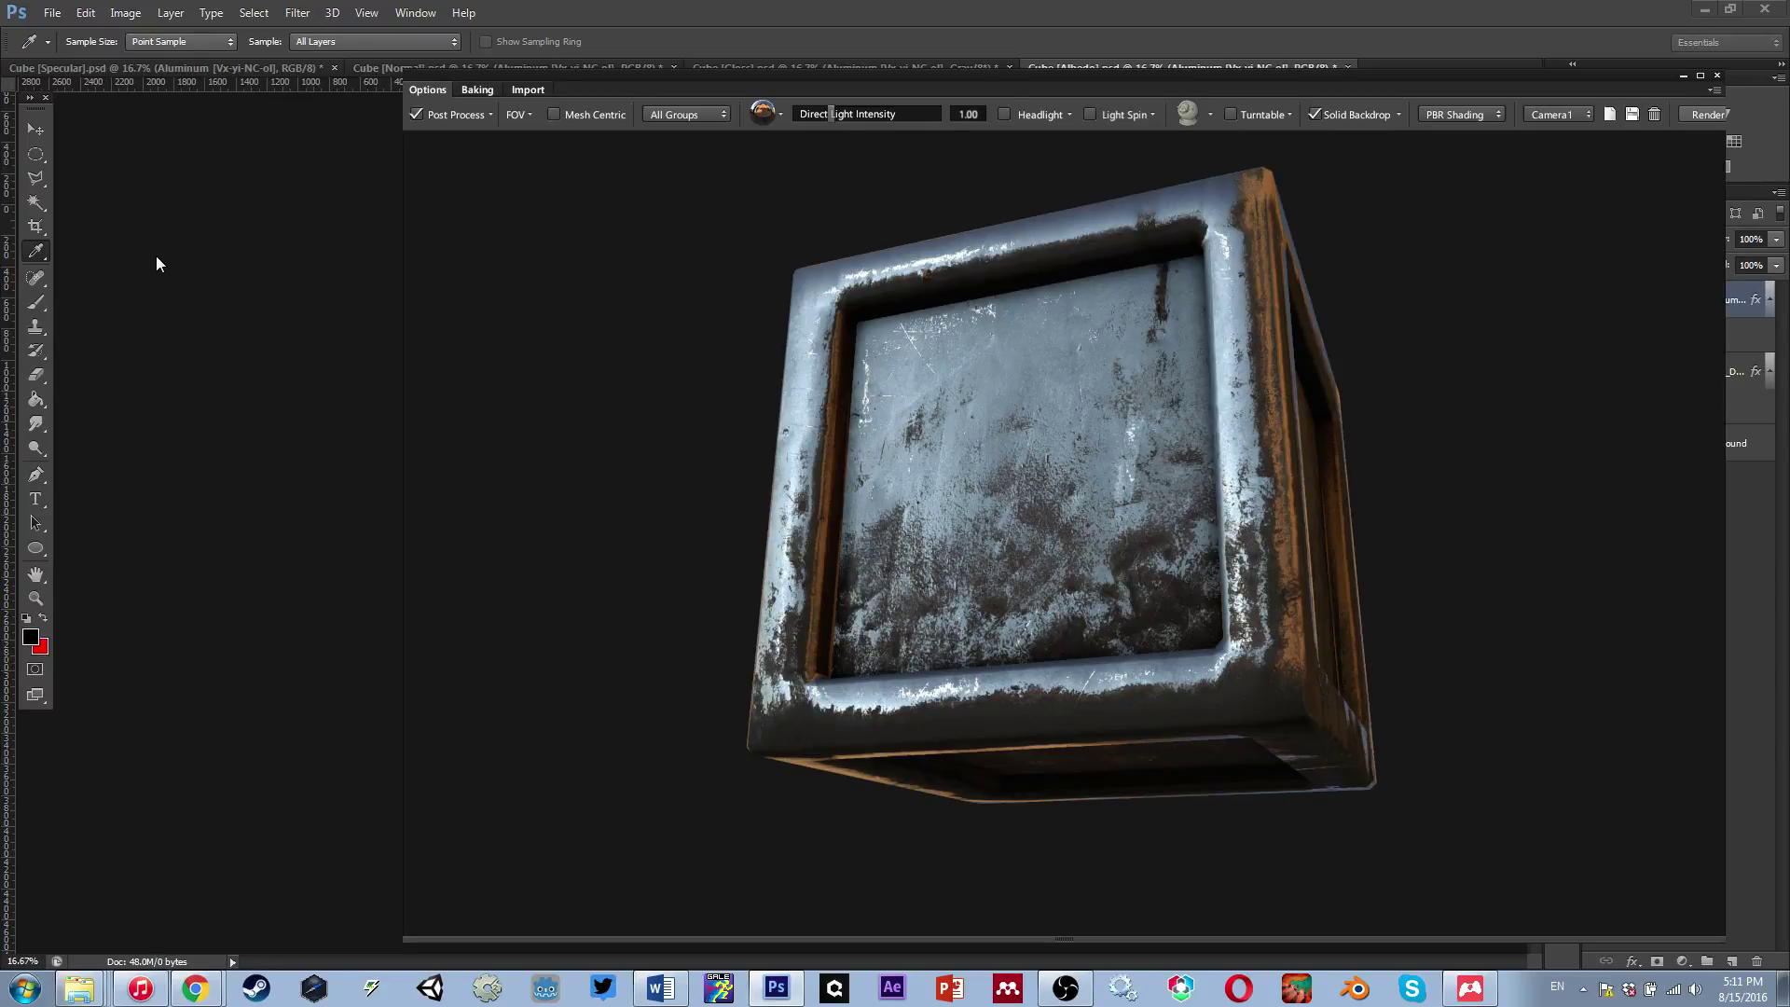
# Enter Dynamask in full shaded mode and switch to the Cube [Albedo] document
pyautogui.moveTo(862, 453); pyautogui.dragTo(804, 438)
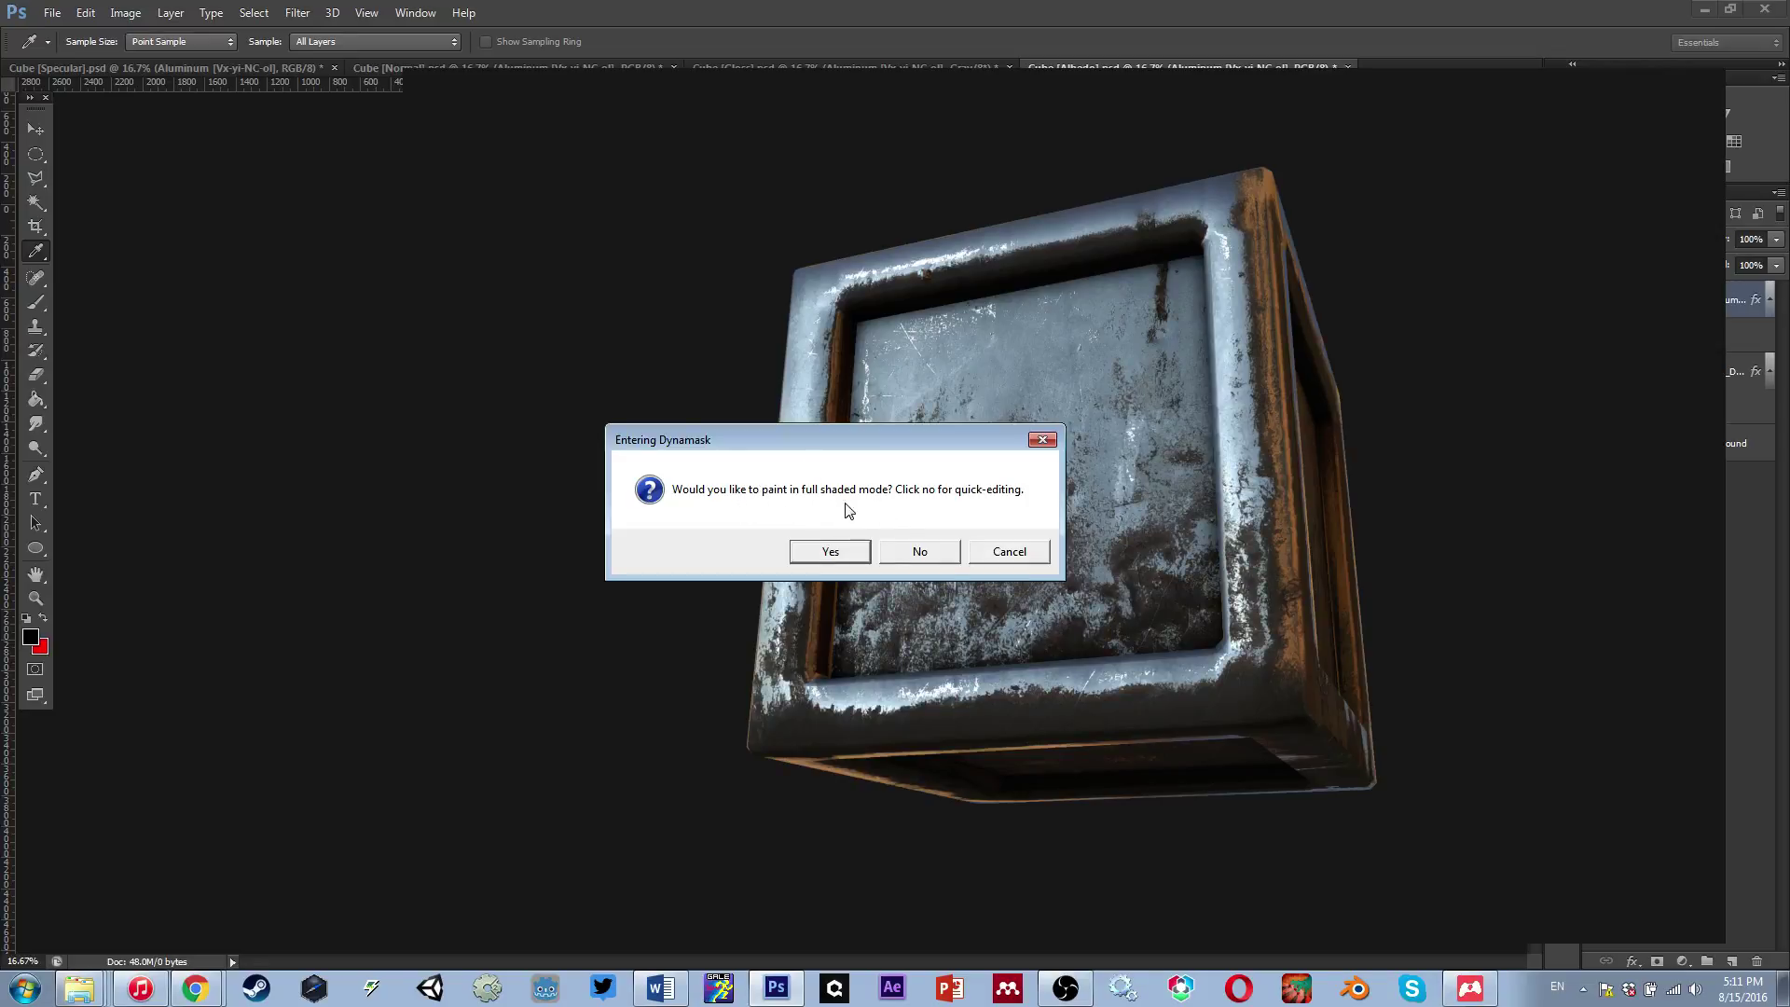
pyautogui.click(839, 557)
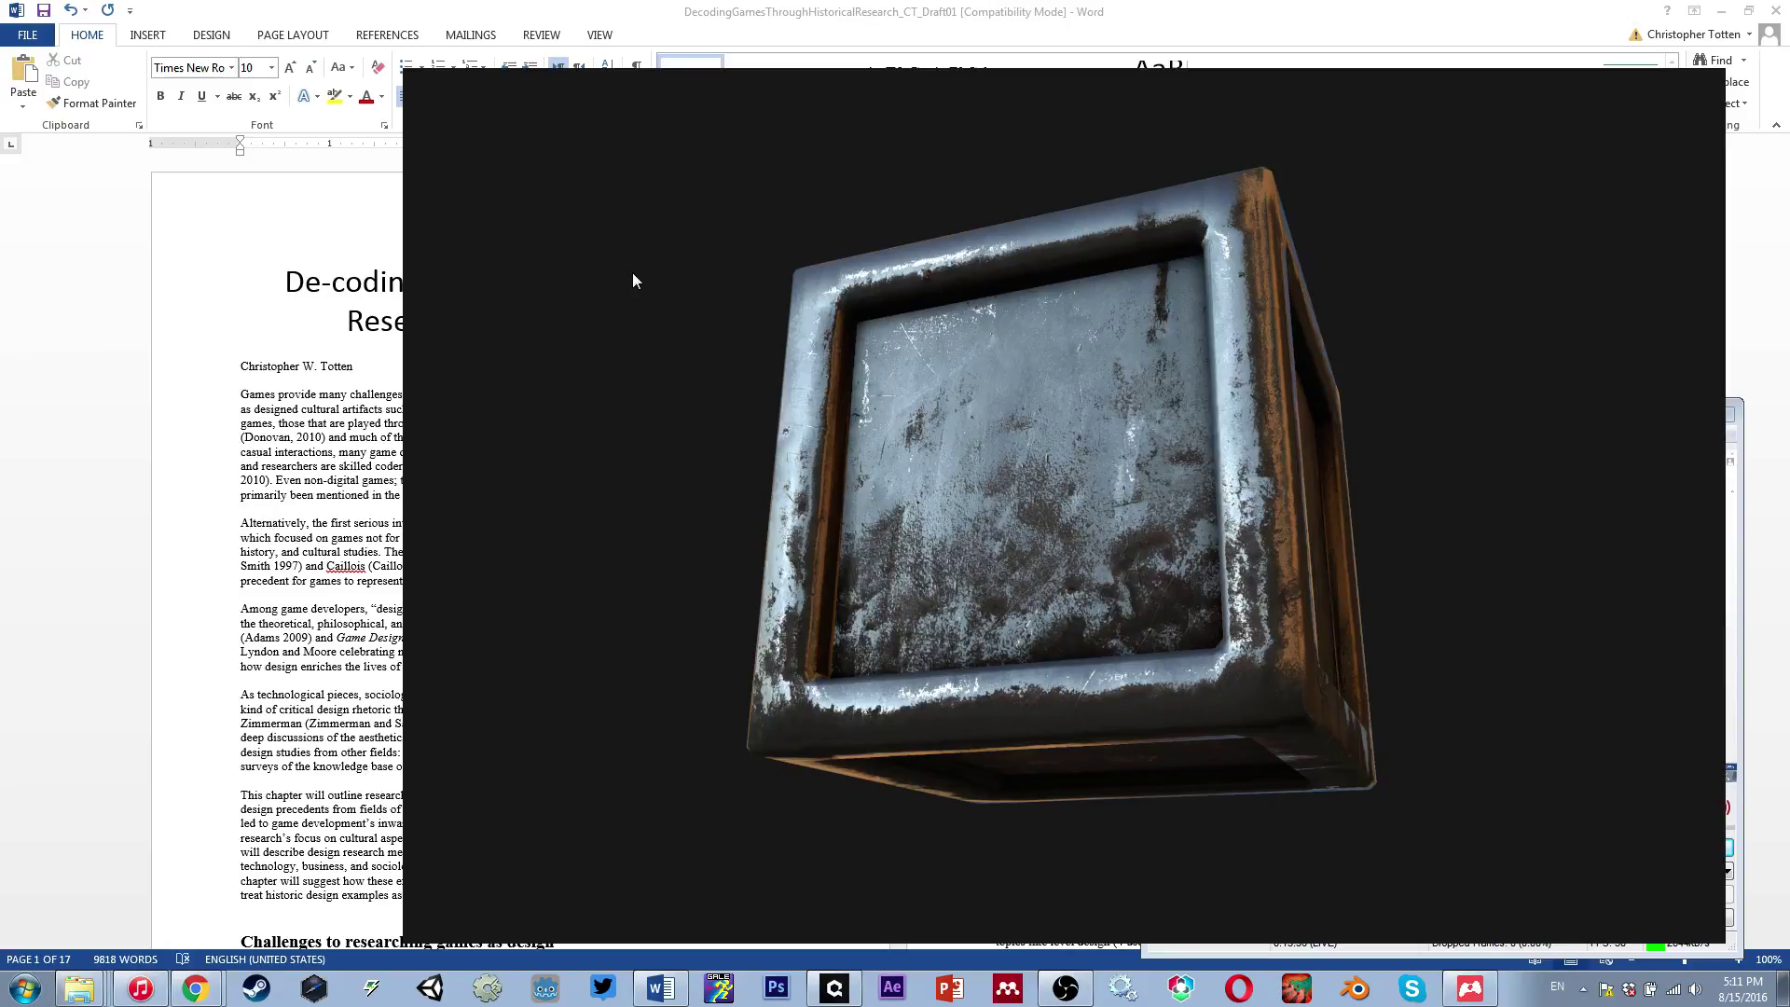
pyautogui.click(470, 193)
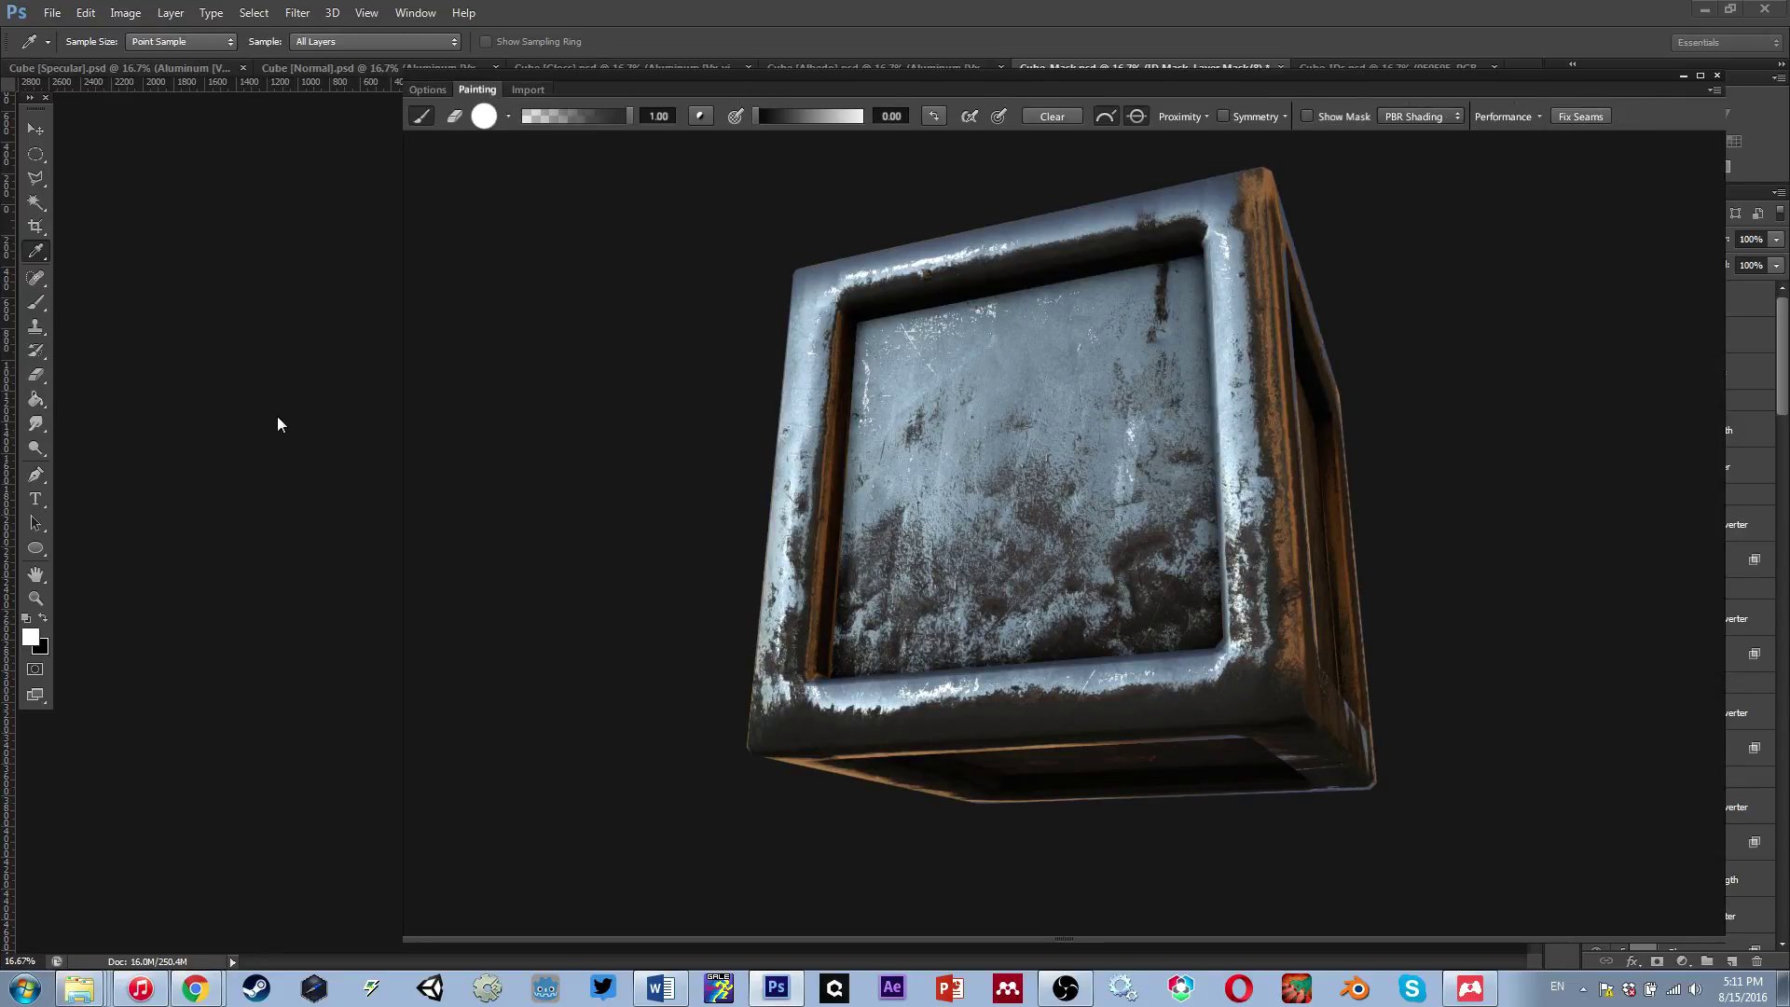
pyautogui.hotkey('ctrl', 'shift', 'Tab')
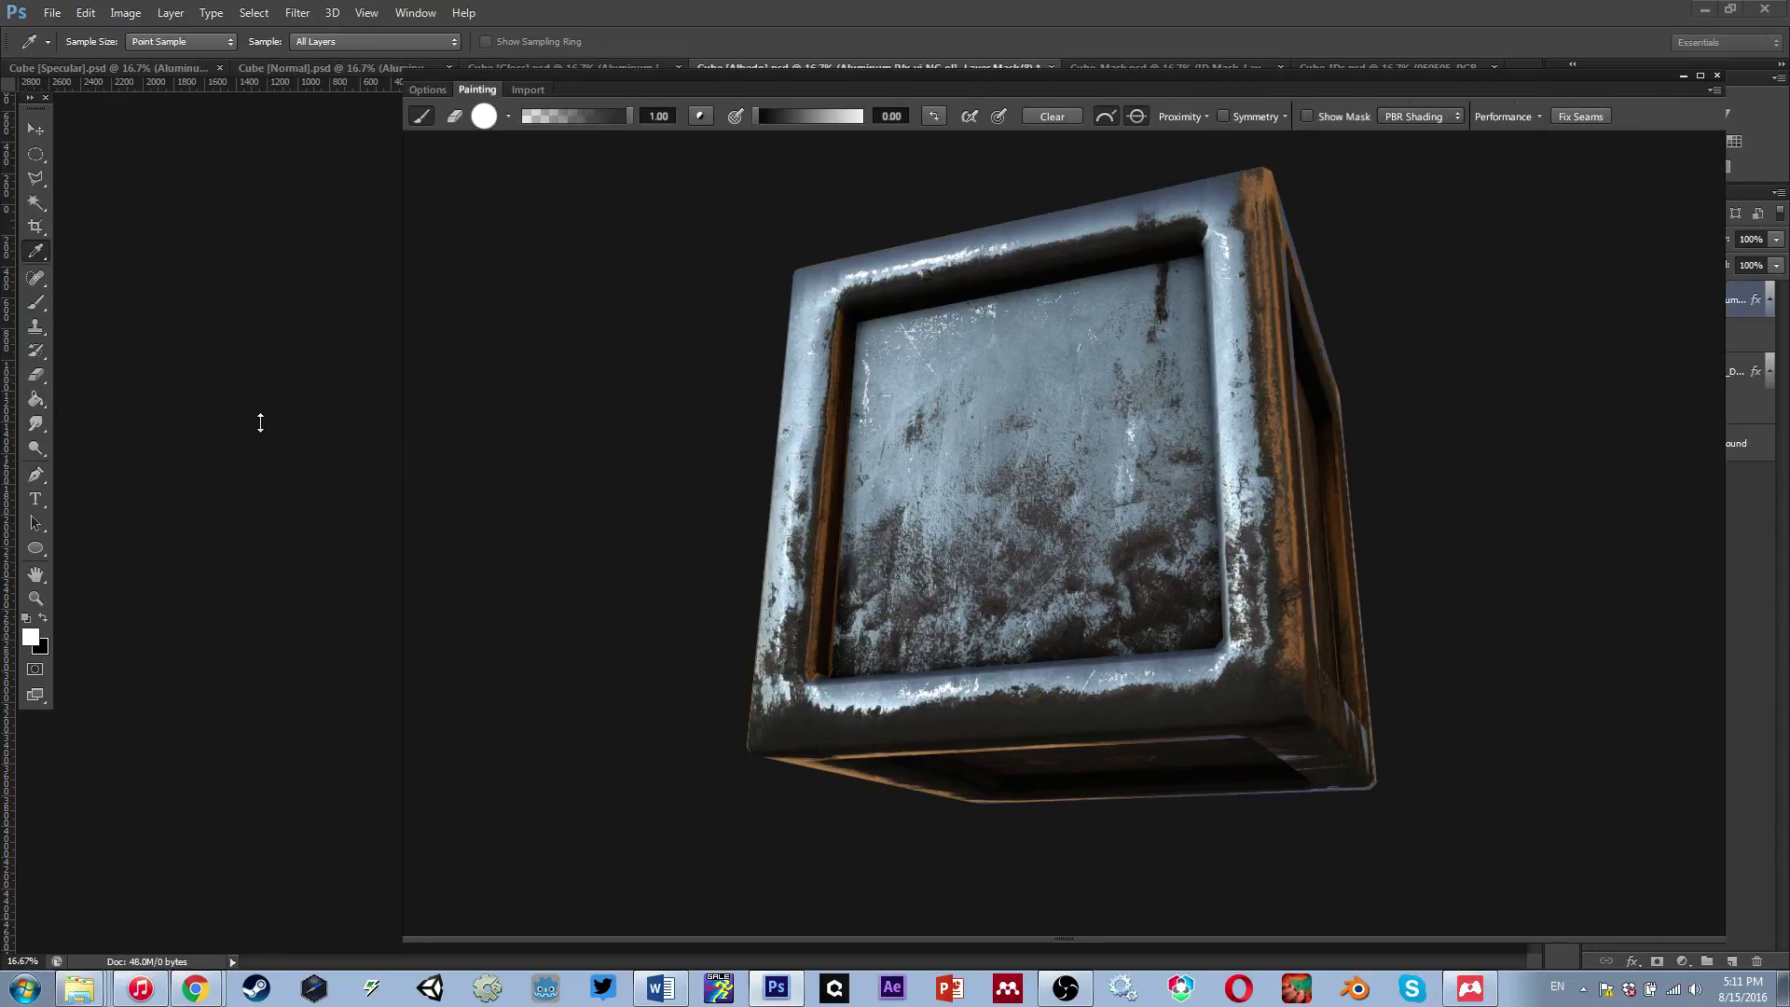